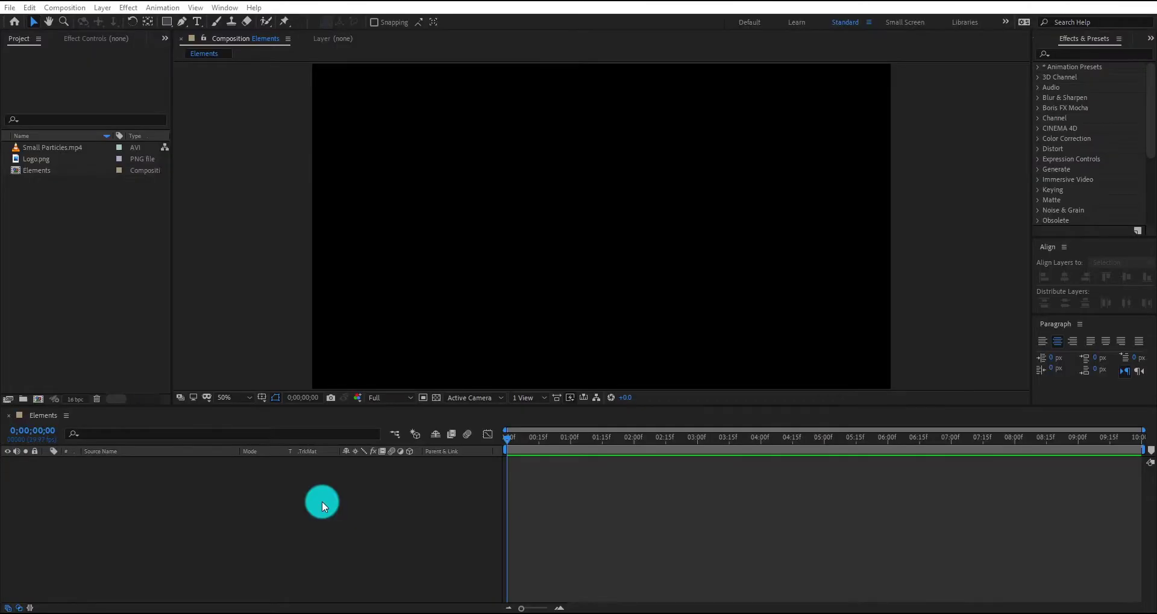
Place Logo.png in the Elements composition, scaled to 58% and centred in the frame.
click(53, 158)
drag(198, 529, 196, 527)
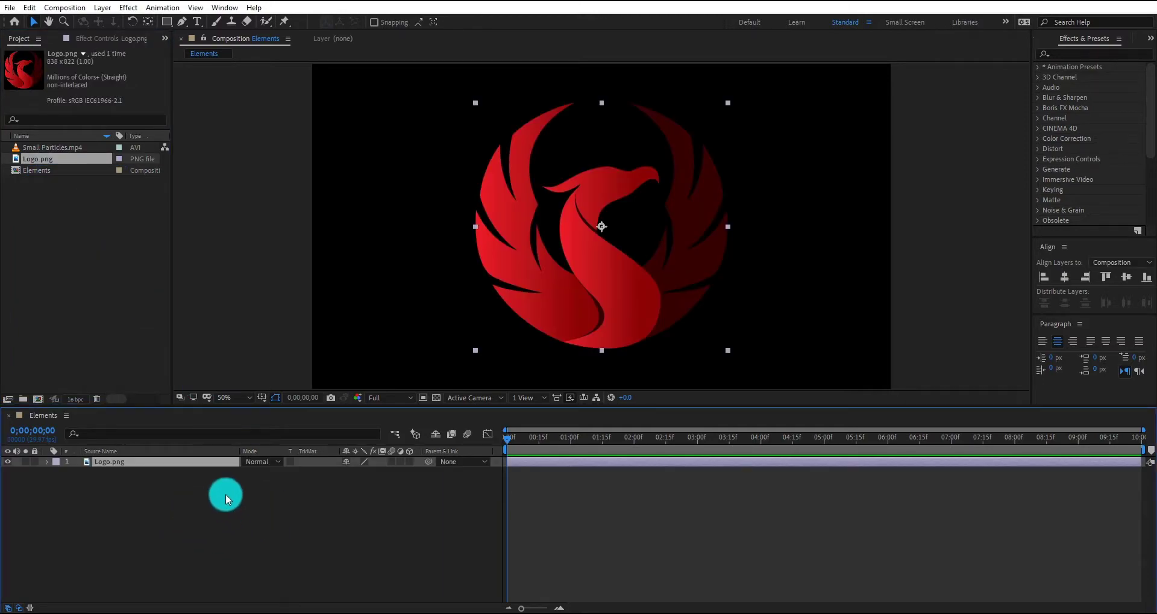
key(s)
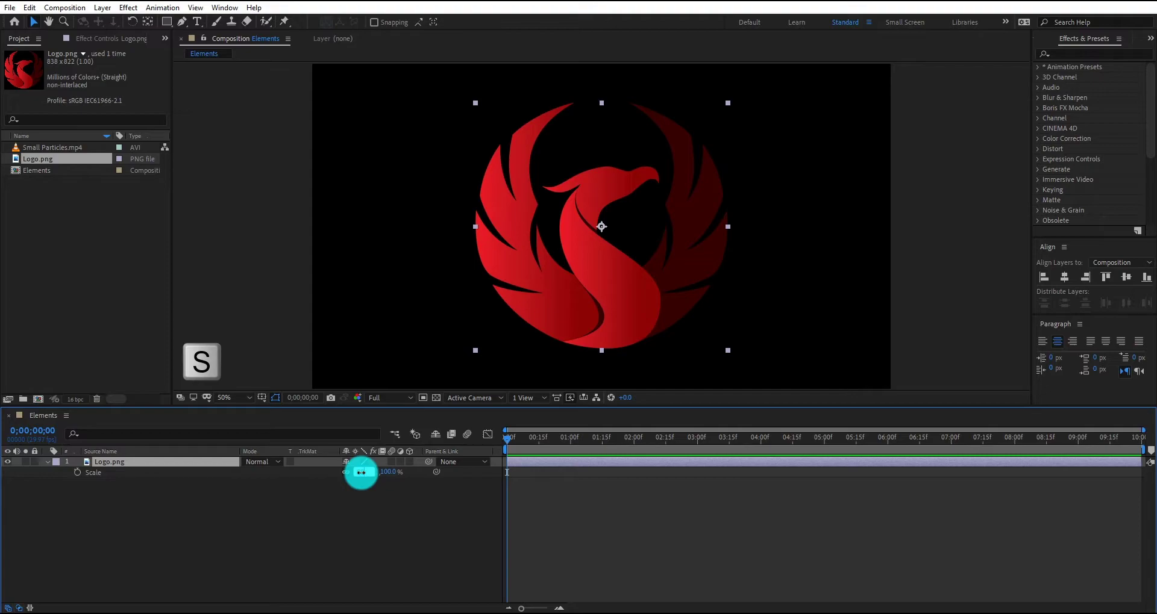
drag(361, 472, 361, 473)
click(284, 501)
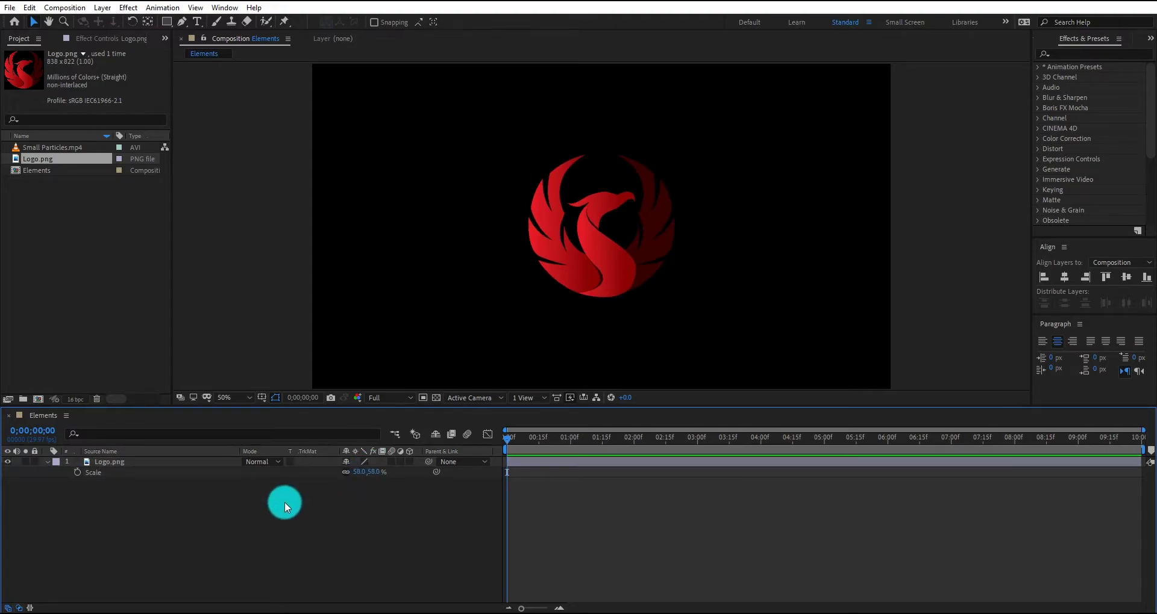
click(176, 462)
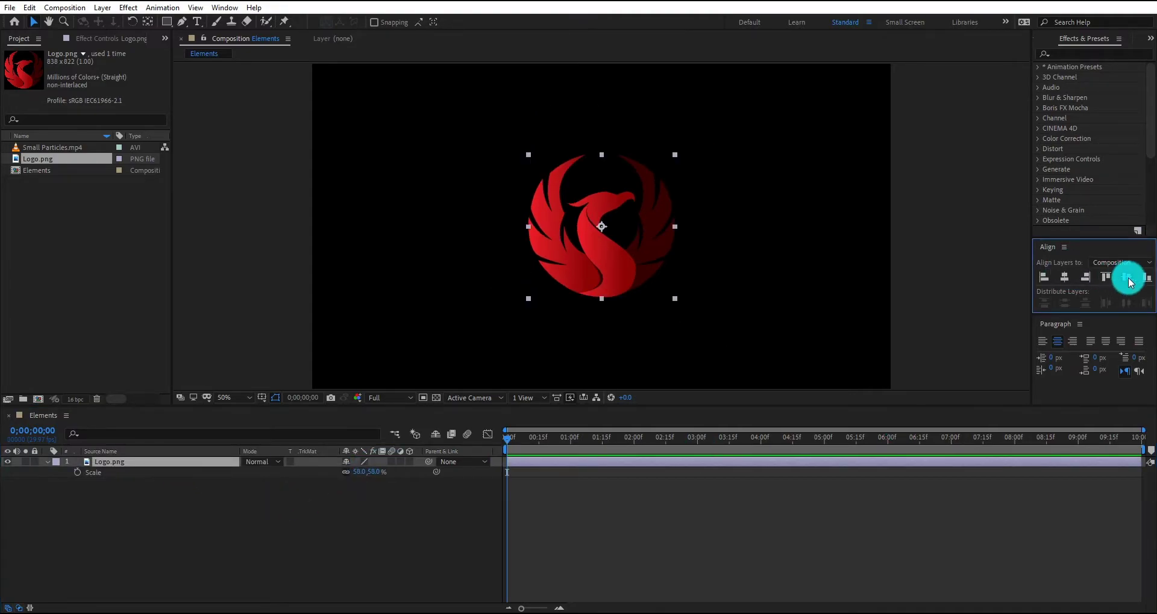
click(180, 493)
Pre-compose the logo layer as "Logo", moving all attributes into the new composition.
click(190, 462)
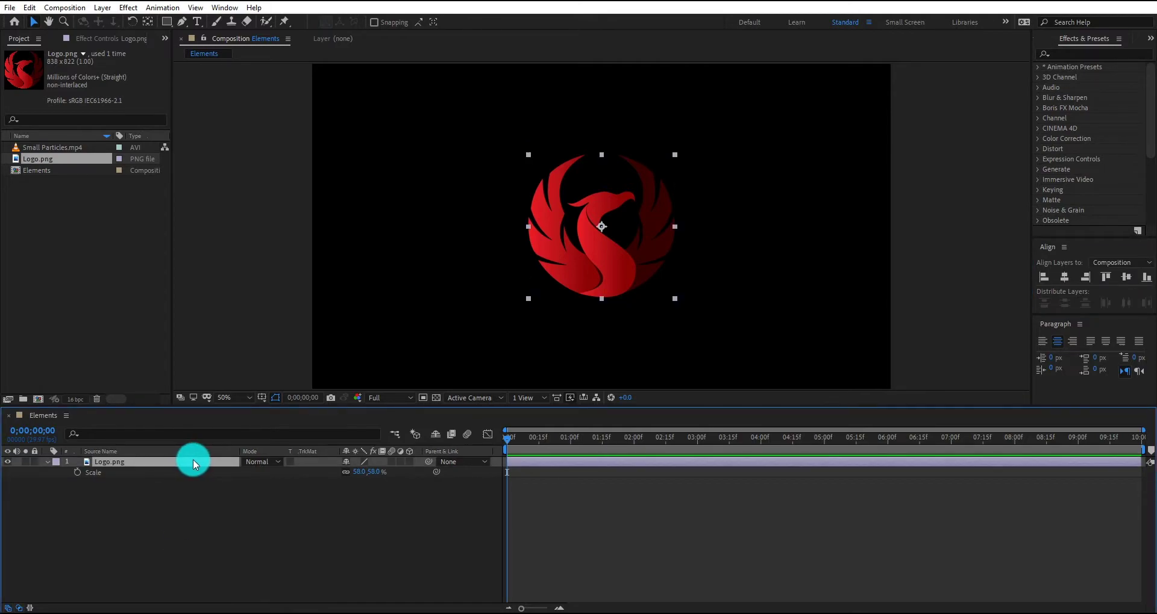
key(ctrl+shift+c)
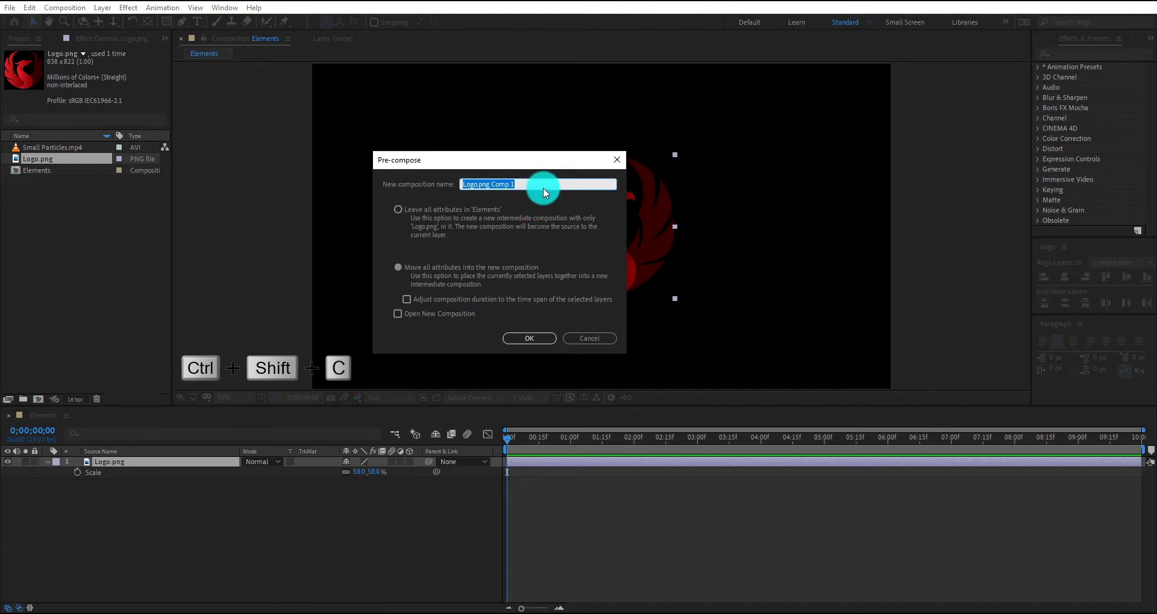
text(Logo)
key(Return)
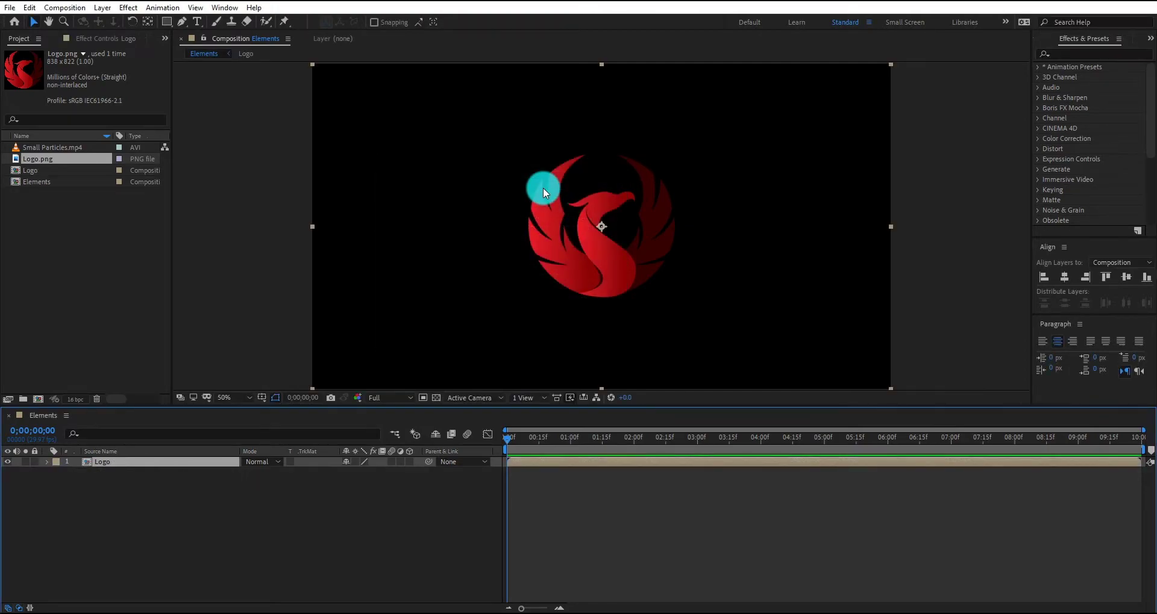
click(223, 511)
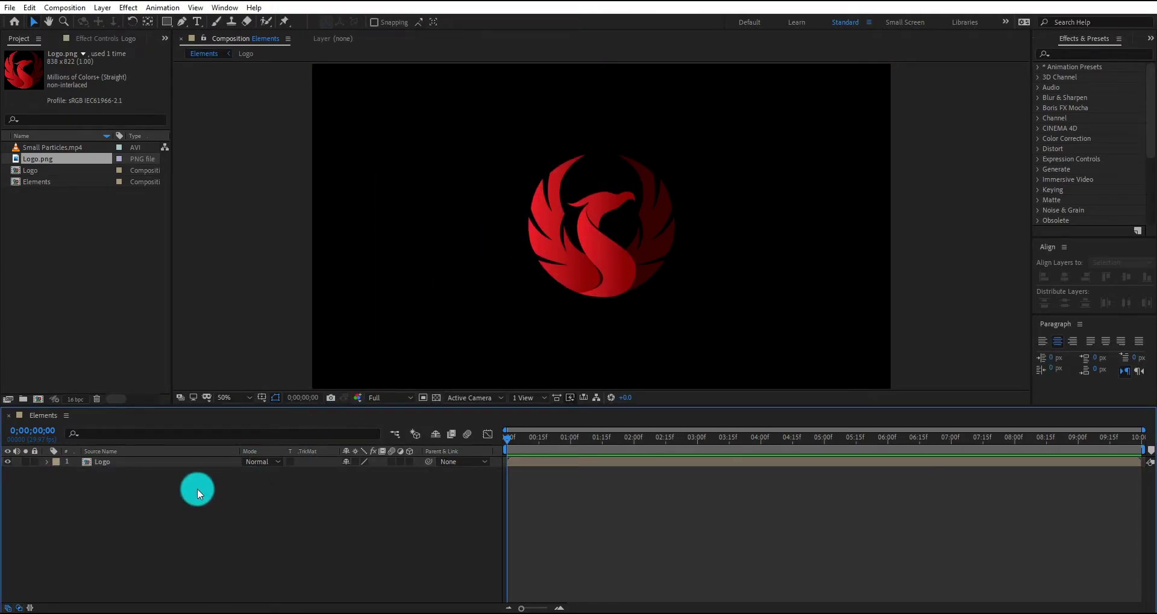
Auto-trace the Logo layer's alpha channel on the current frame to create mask outlines, and hide the layer.
click(173, 461)
click(103, 8)
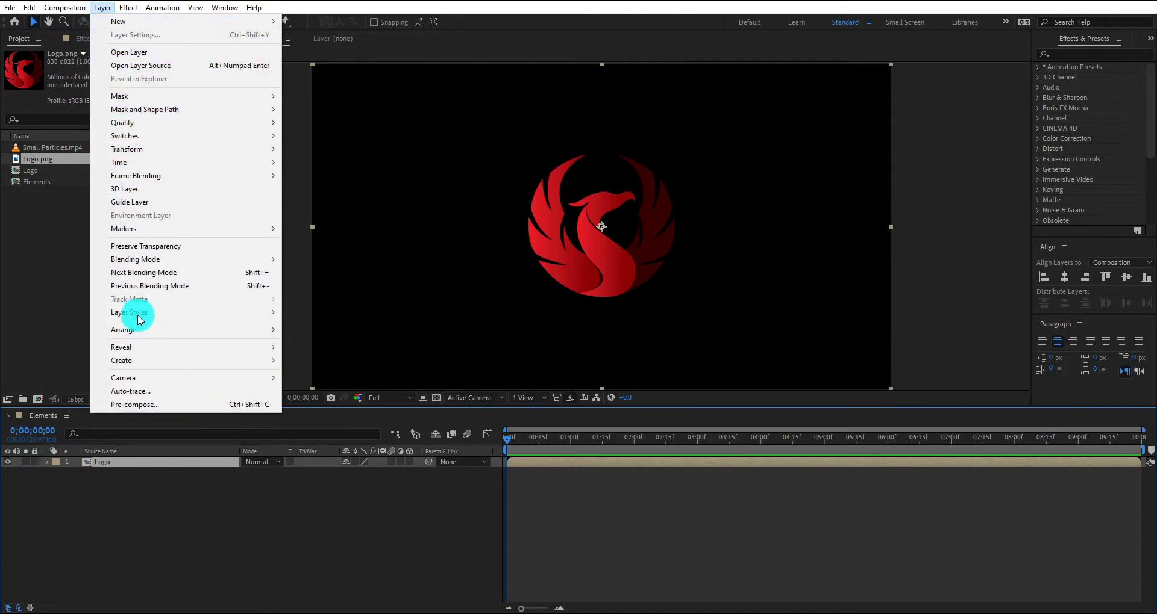
click(160, 393)
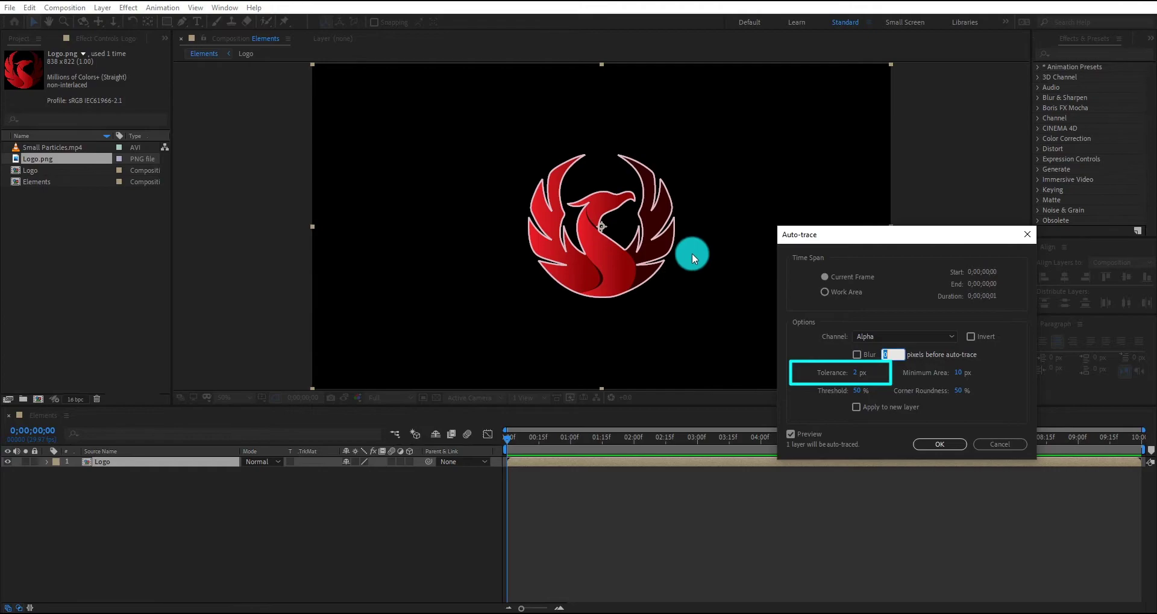
click(940, 445)
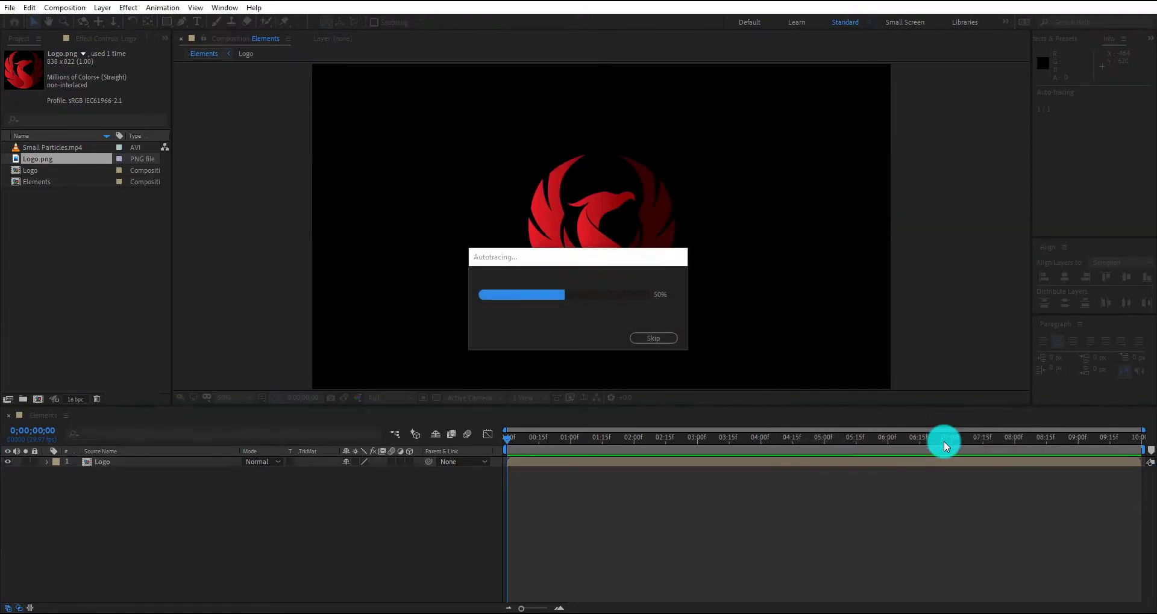
click(163, 493)
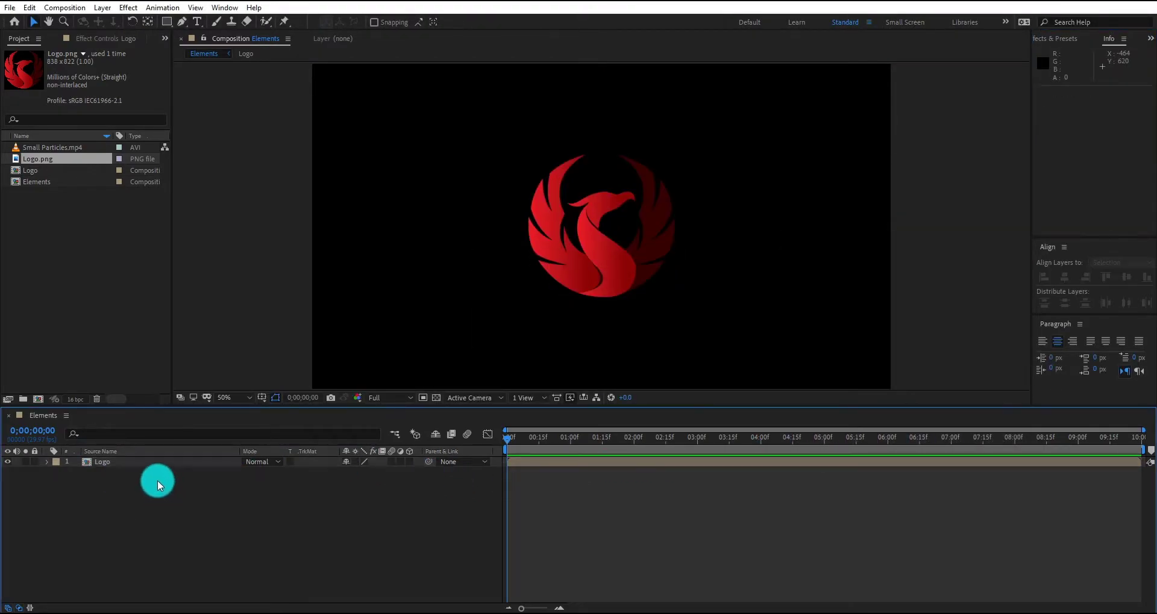
click(68, 459)
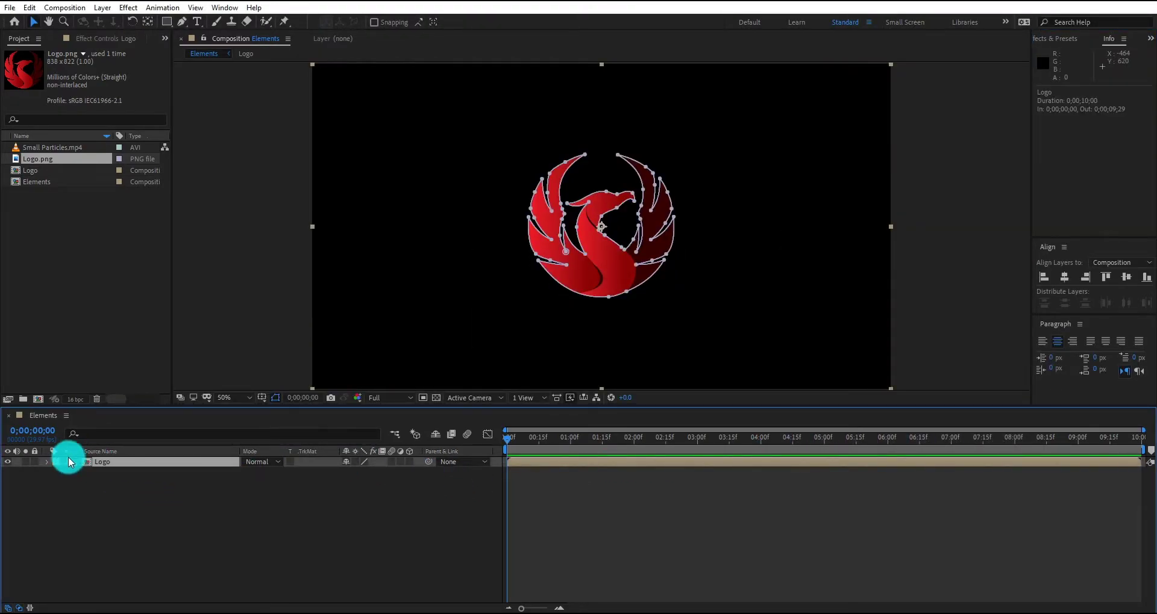
click(7, 461)
Create a black 1920 x 1080 px solid named E3D.
right_click(154, 487)
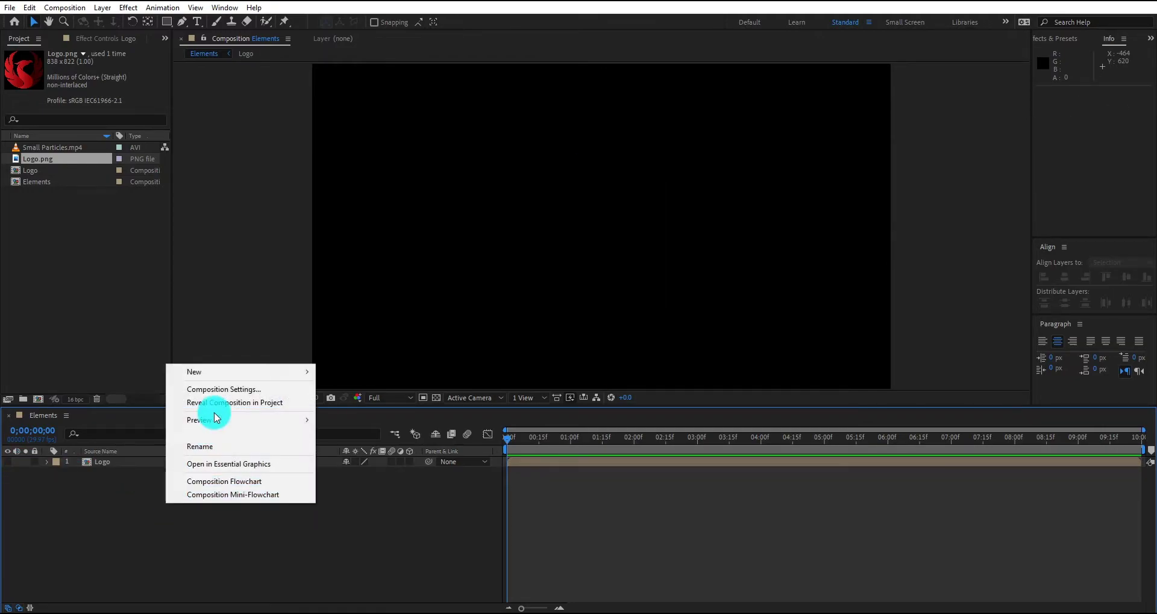
mouse_move(219, 371)
click(369, 403)
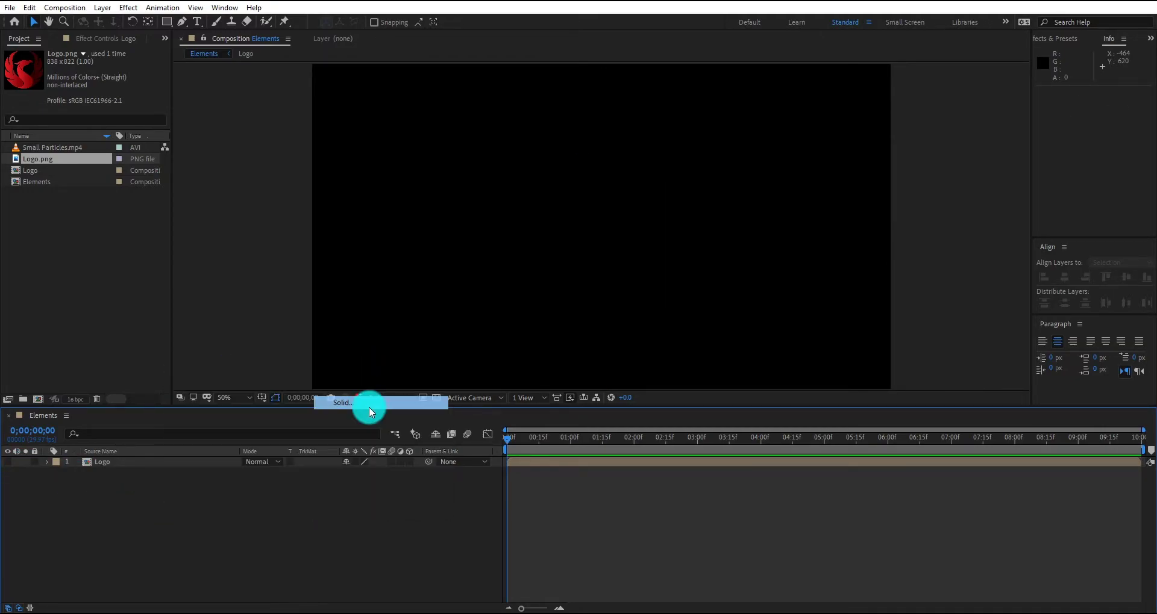
text(E3D)
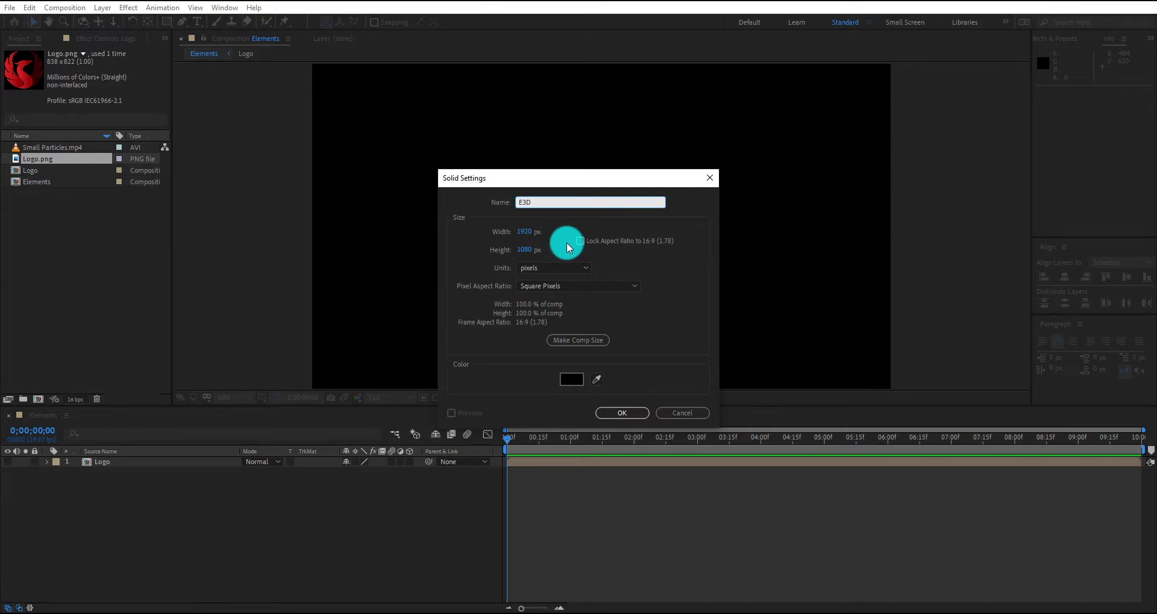
key(Return)
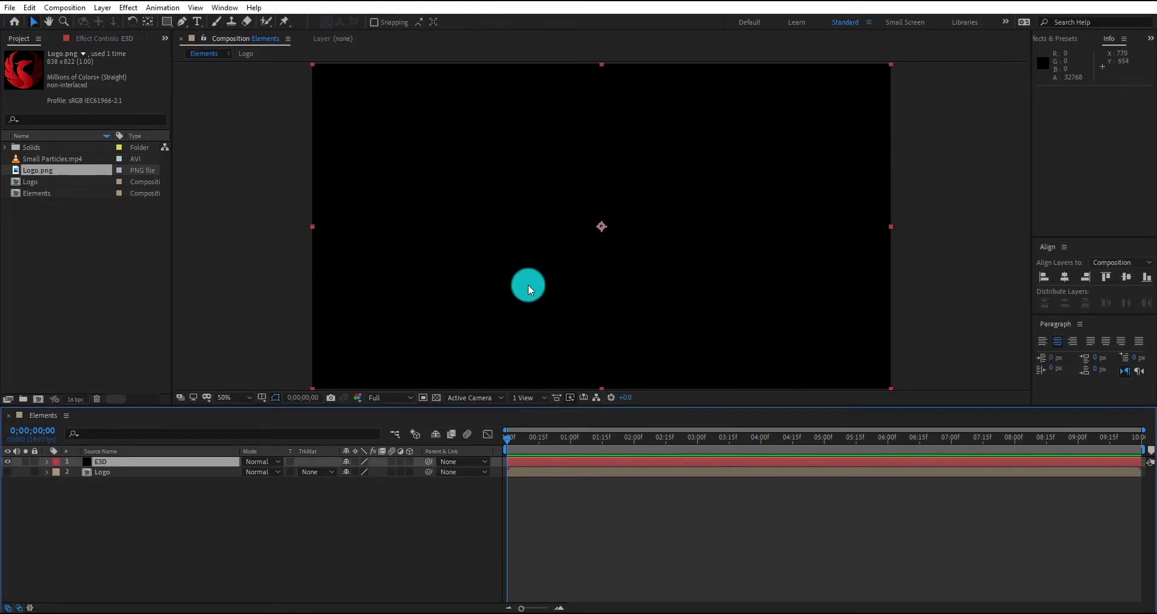
Apply the Video Copilot Element effect to the E3D solid.
click(160, 462)
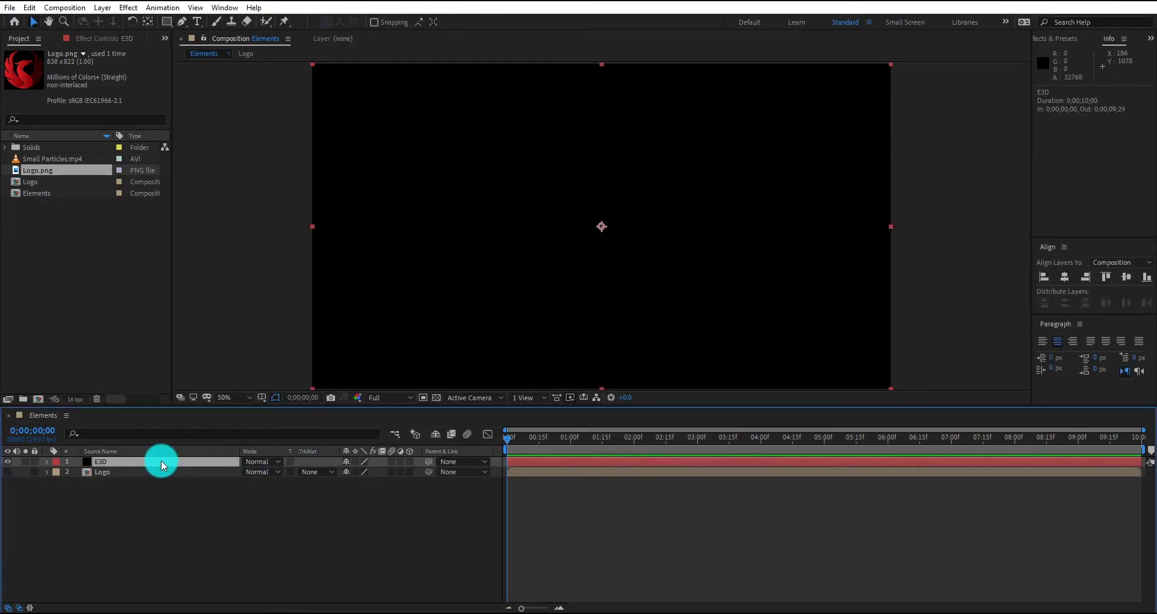
click(125, 7)
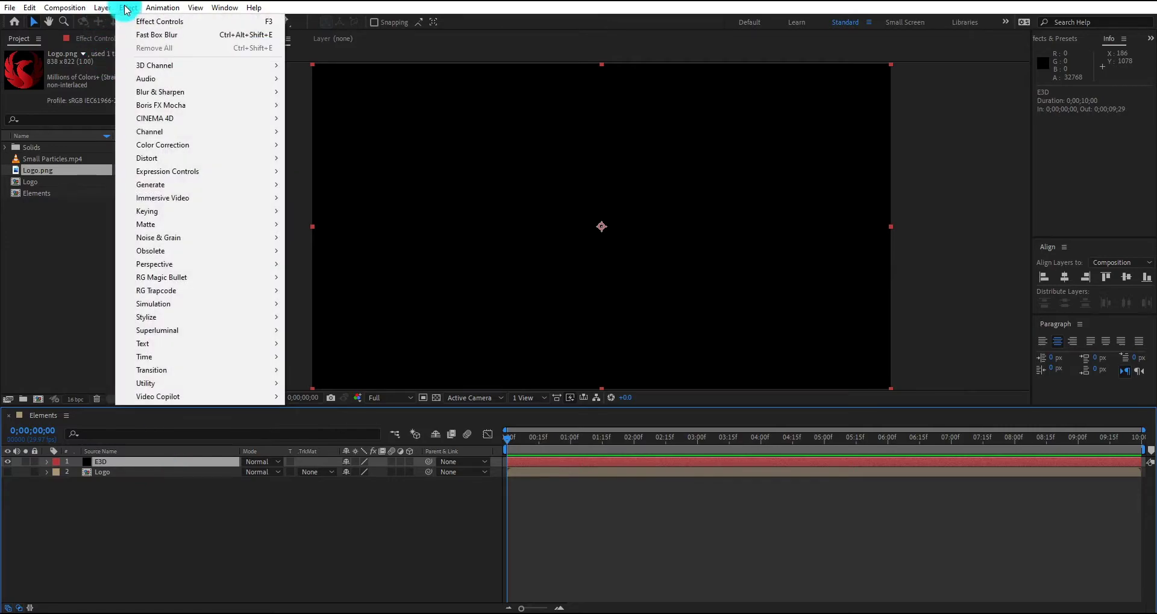
mouse_move(266, 395)
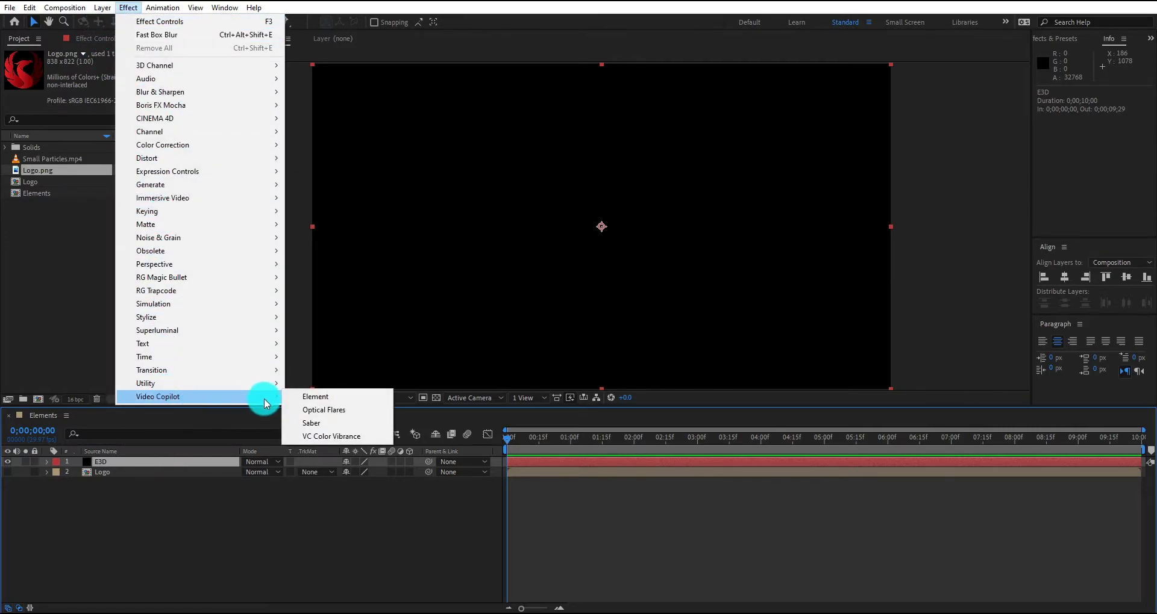
click(371, 398)
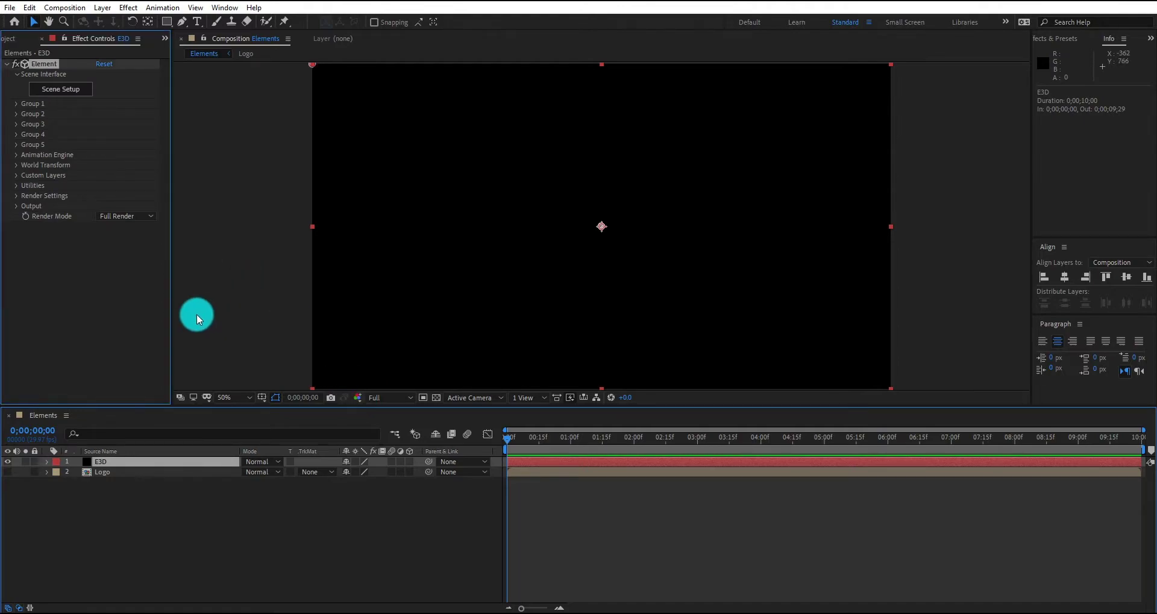
Assign the Logo layer as Path Layer 1 in Element's custom text and masks settings.
click(16, 175)
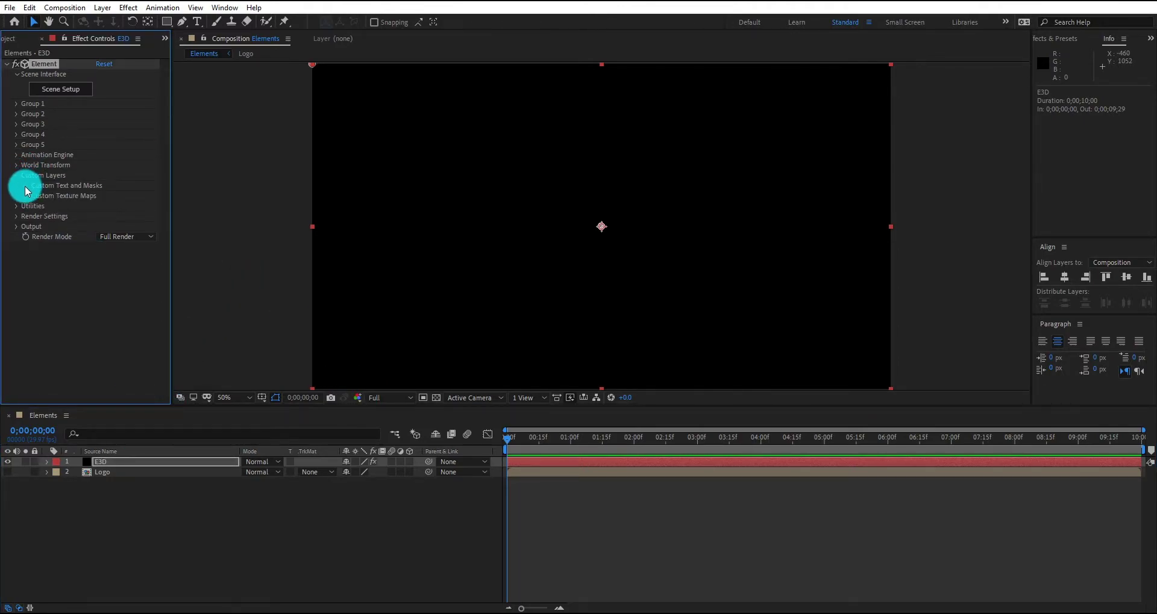
click(26, 187)
click(111, 196)
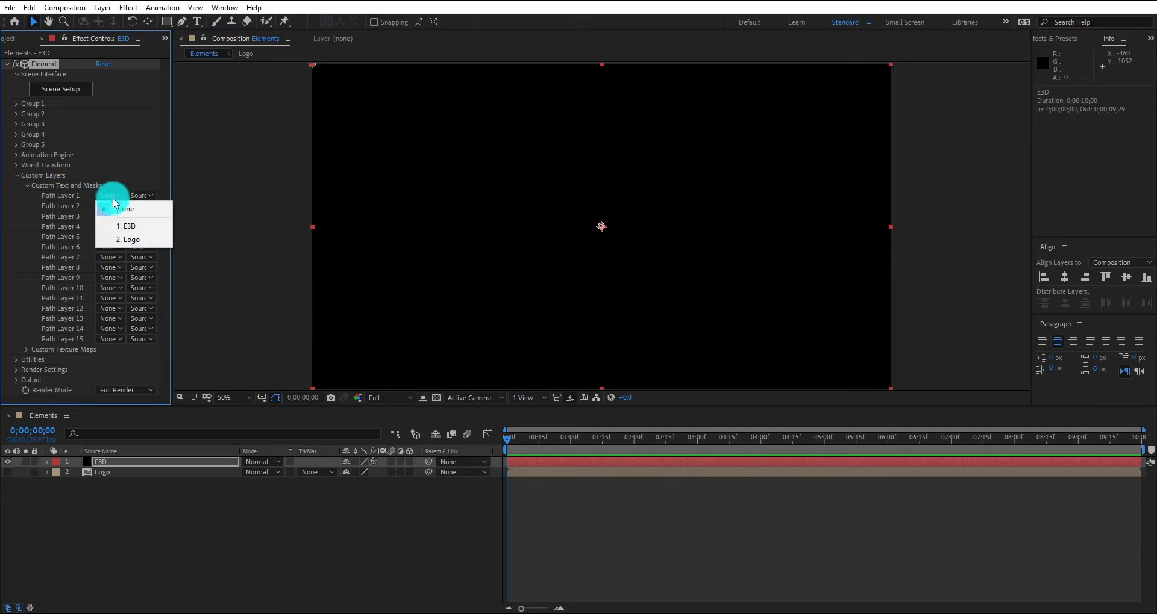
click(122, 240)
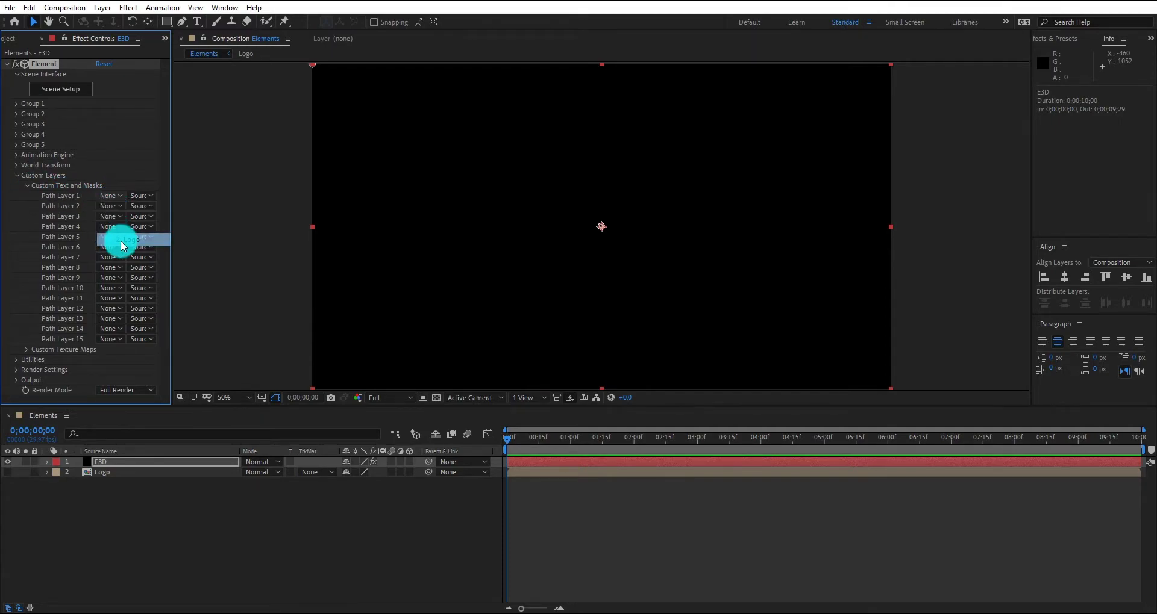
click(16, 176)
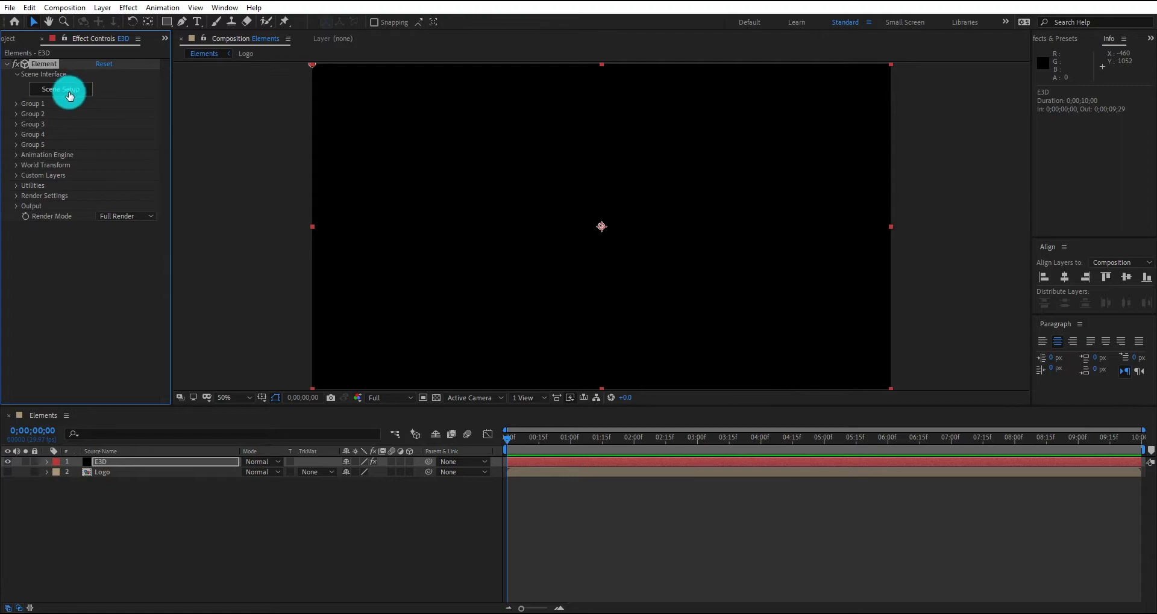
Open Element's scene setup and extrude the logo path into a 3D model.
click(69, 90)
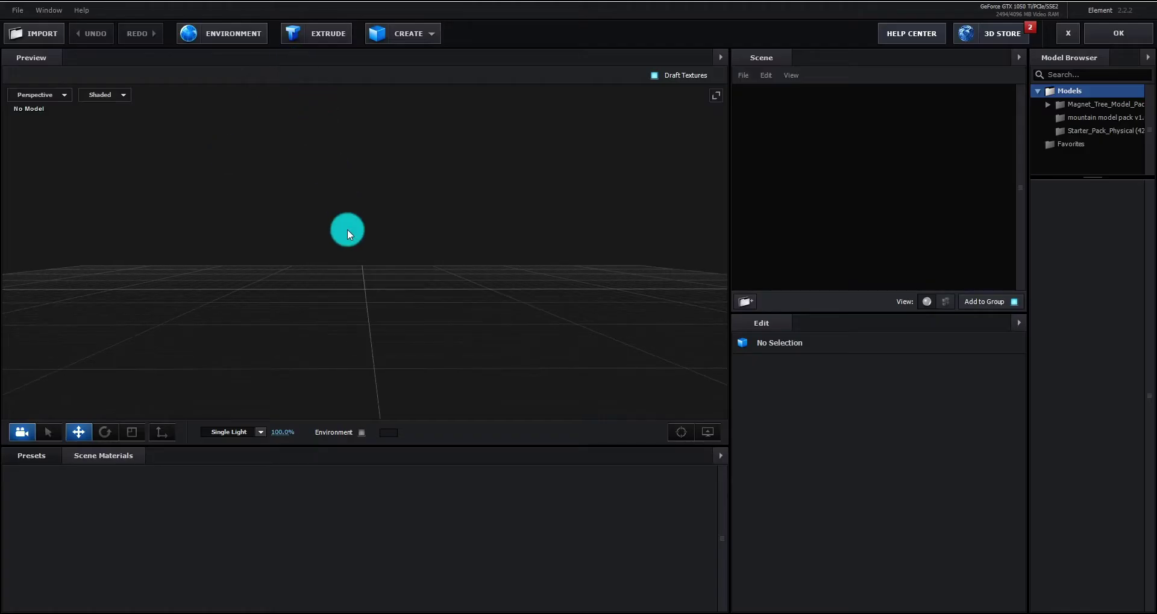
click(321, 35)
drag(439, 343, 402, 334)
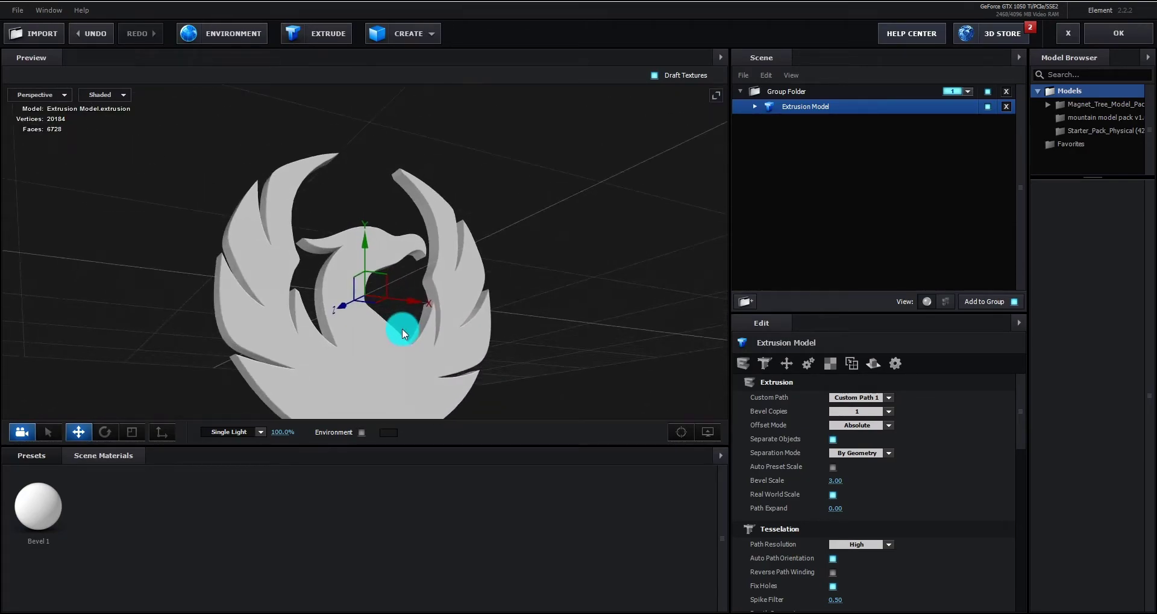
Set the extrusion model's path resolution to Extreme.
click(875, 546)
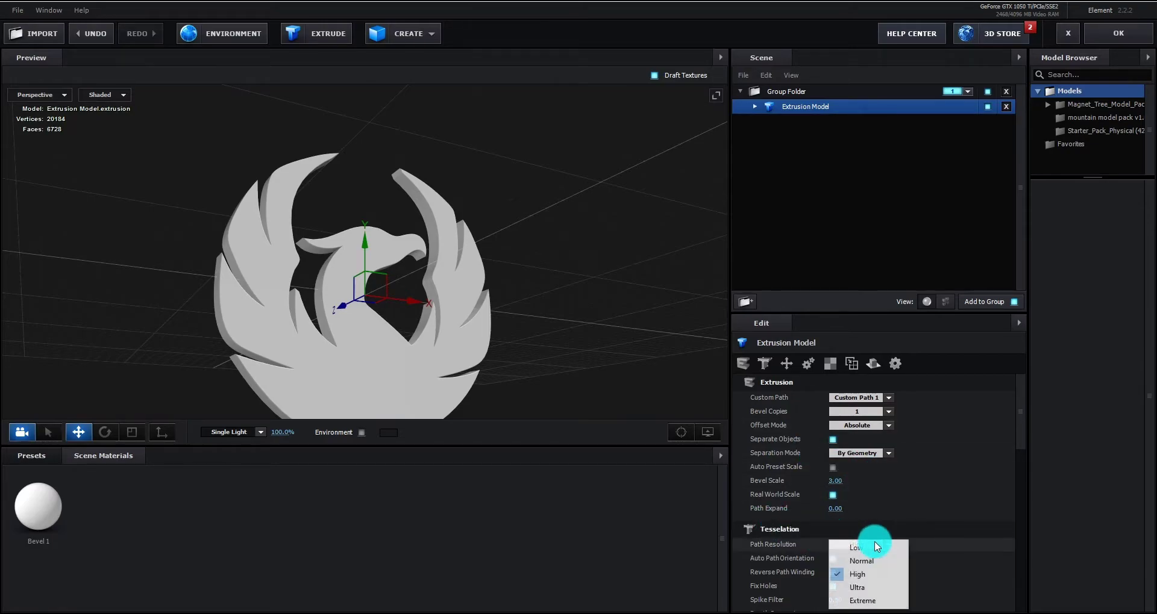
click(876, 601)
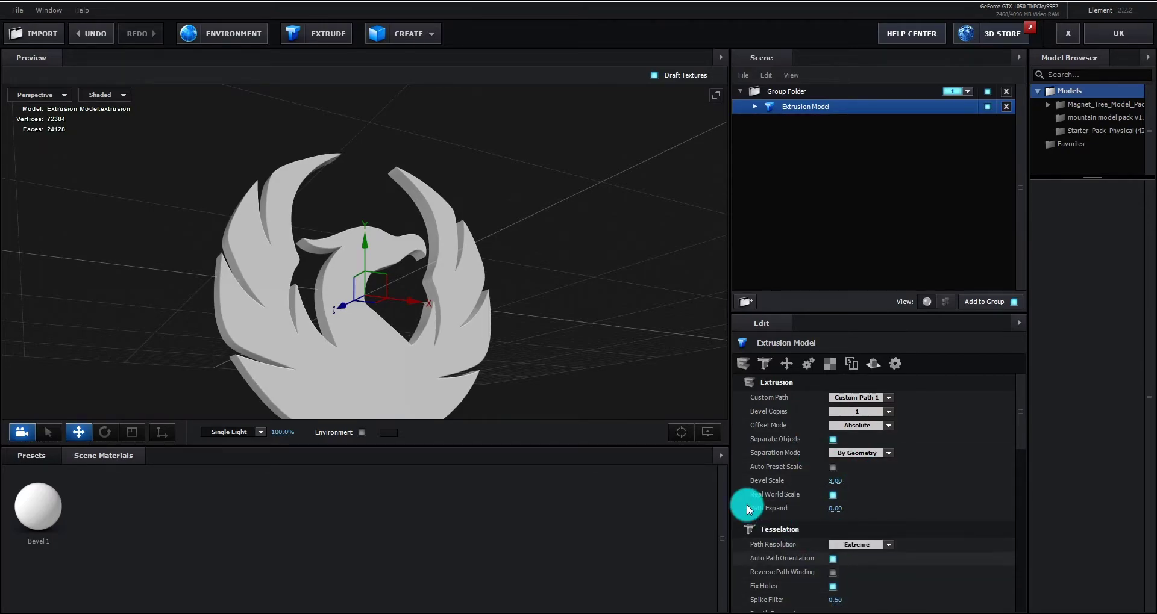
drag(578, 392, 428, 363)
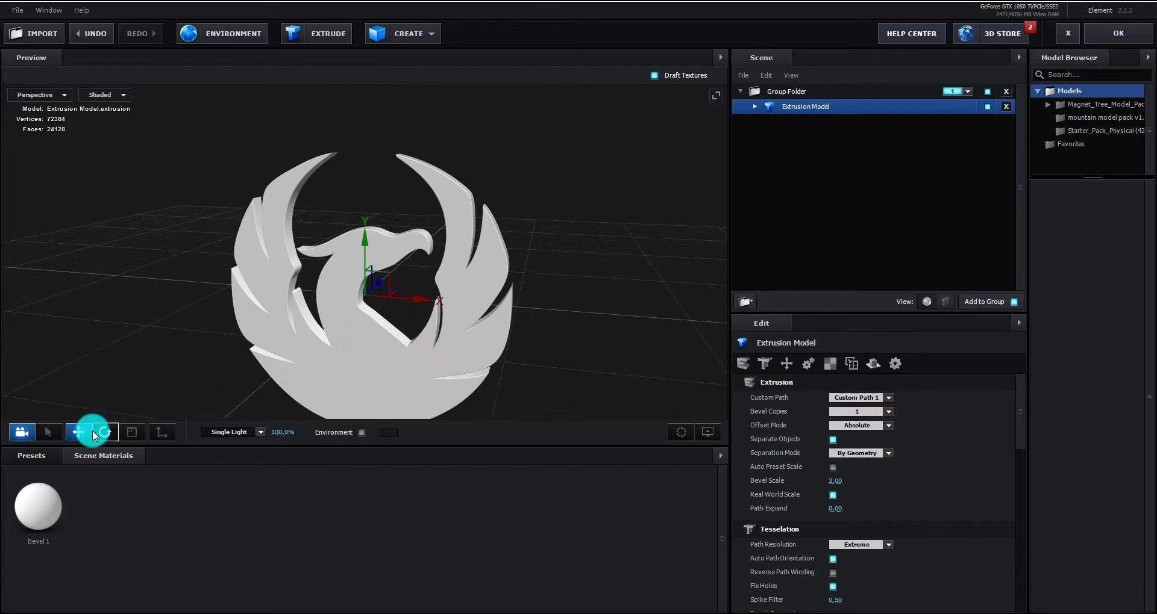
Apply the Gold_Rim preset from the Physical bevels to the extruded logo.
click(24, 455)
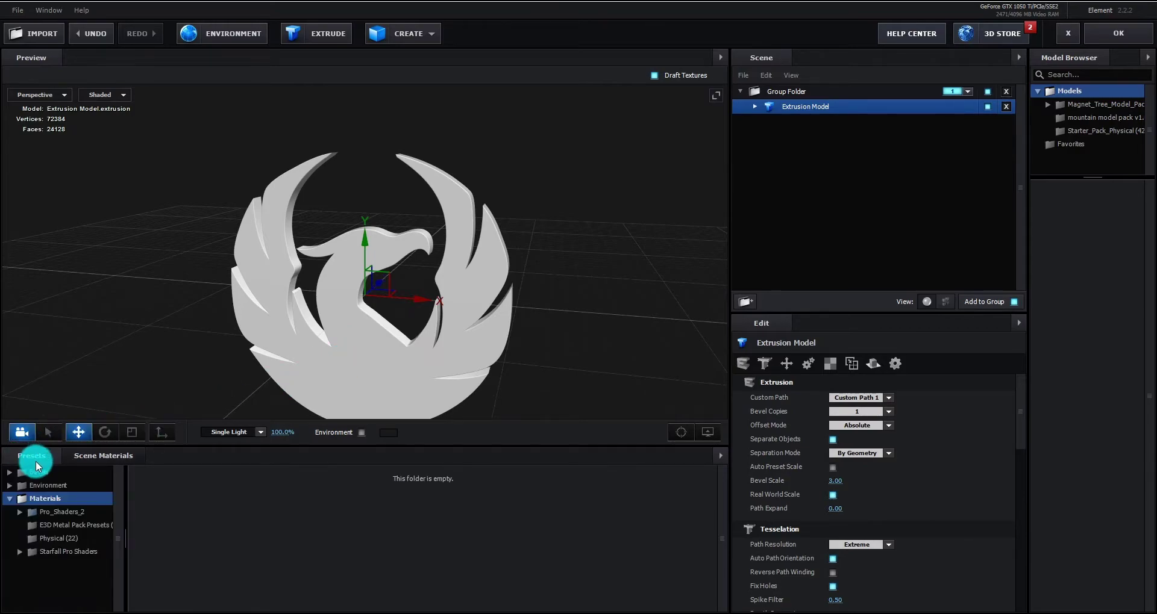
click(40, 476)
click(59, 487)
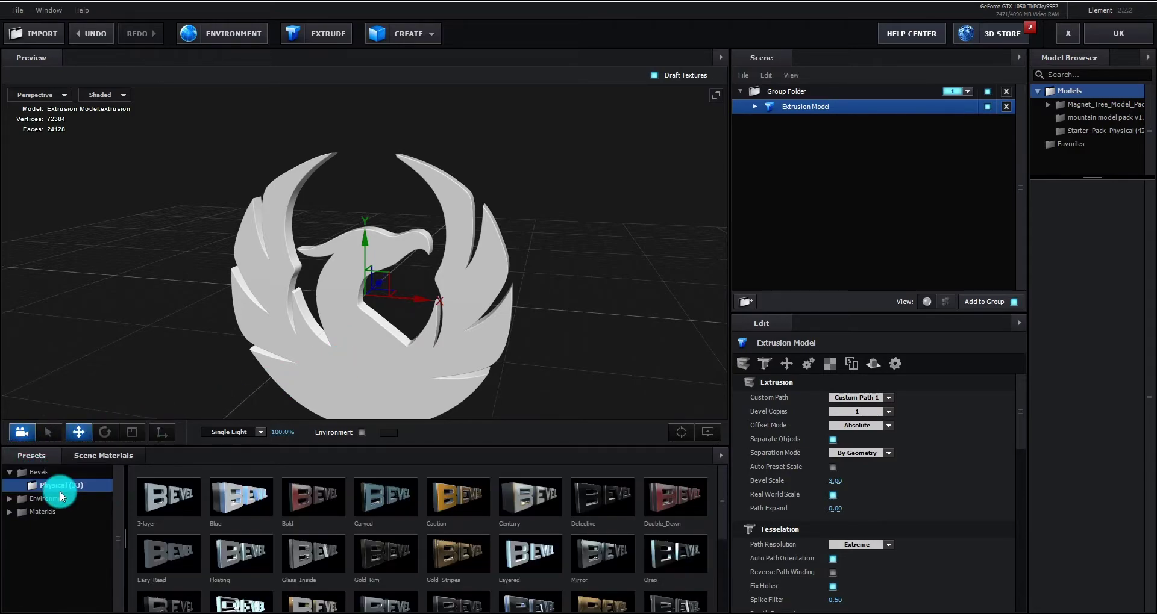
click(395, 563)
mouse_move(498, 257)
mouse_down()
mouse_move(435, 284)
mouse_move(484, 251)
mouse_move(497, 264)
mouse_up()
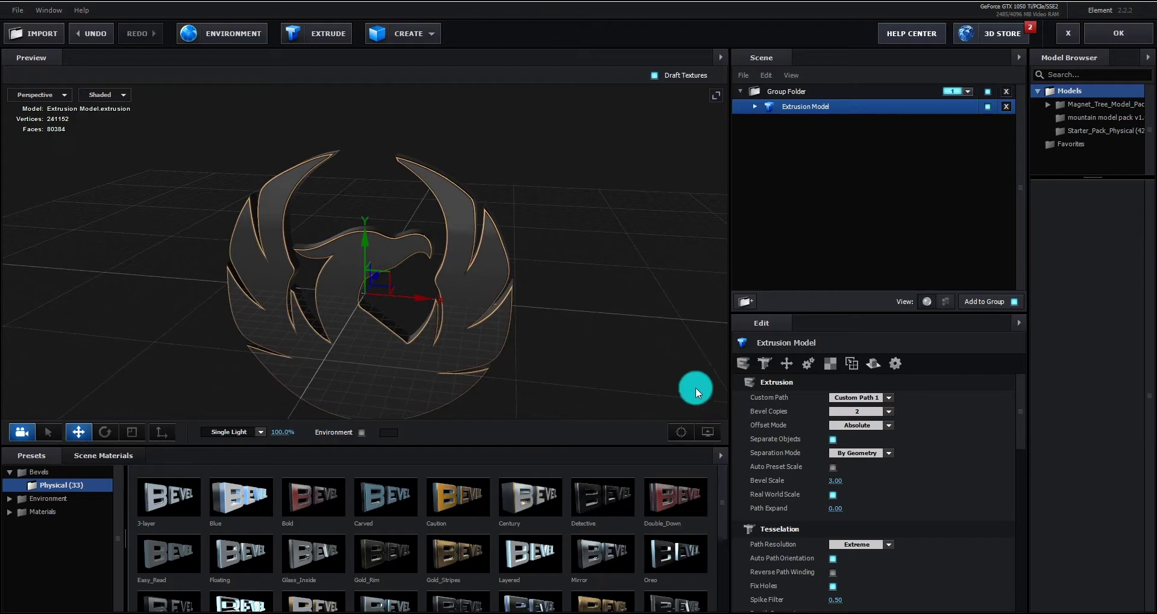
Hide the grid in the 3D preview.
click(707, 434)
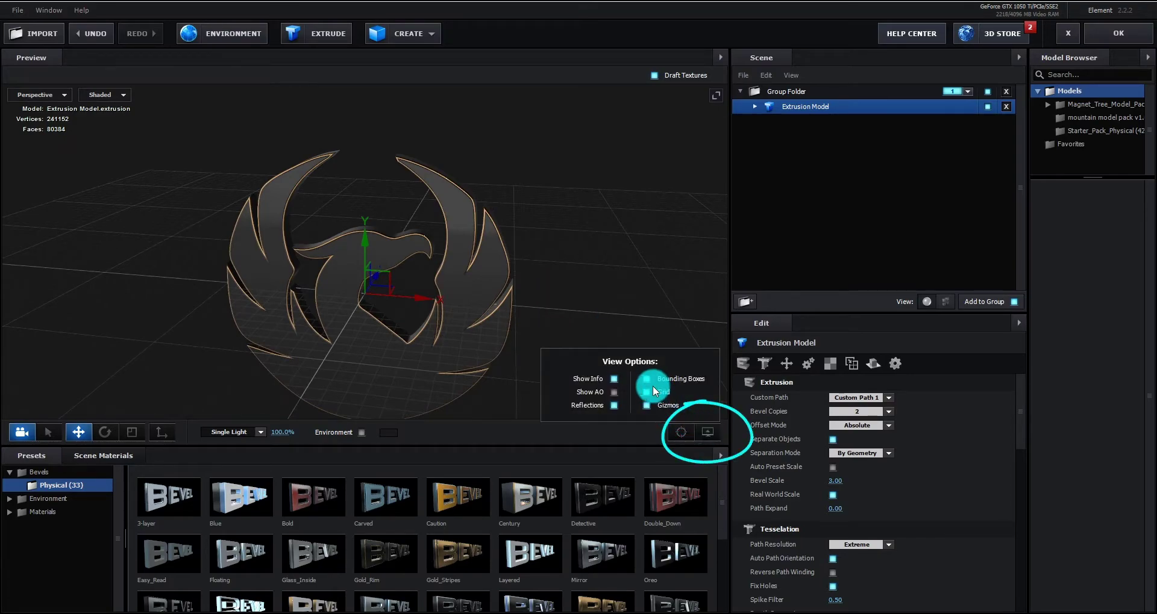
click(648, 392)
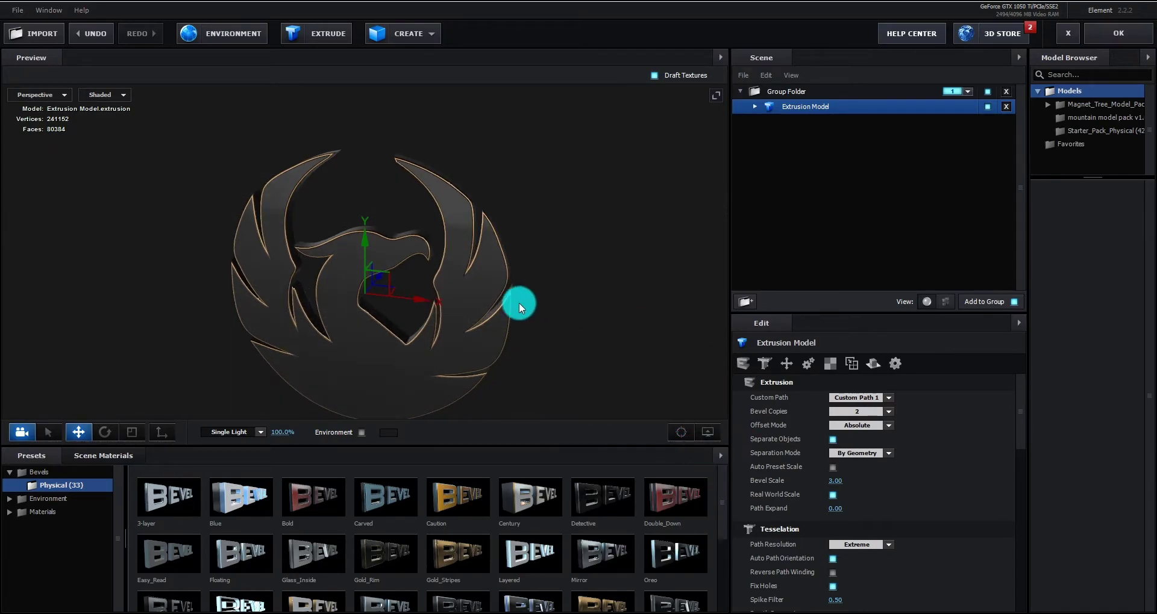
Set the Extrude value of the extruded logo's Shiny bevel to 1.
drag(529, 288, 588, 259)
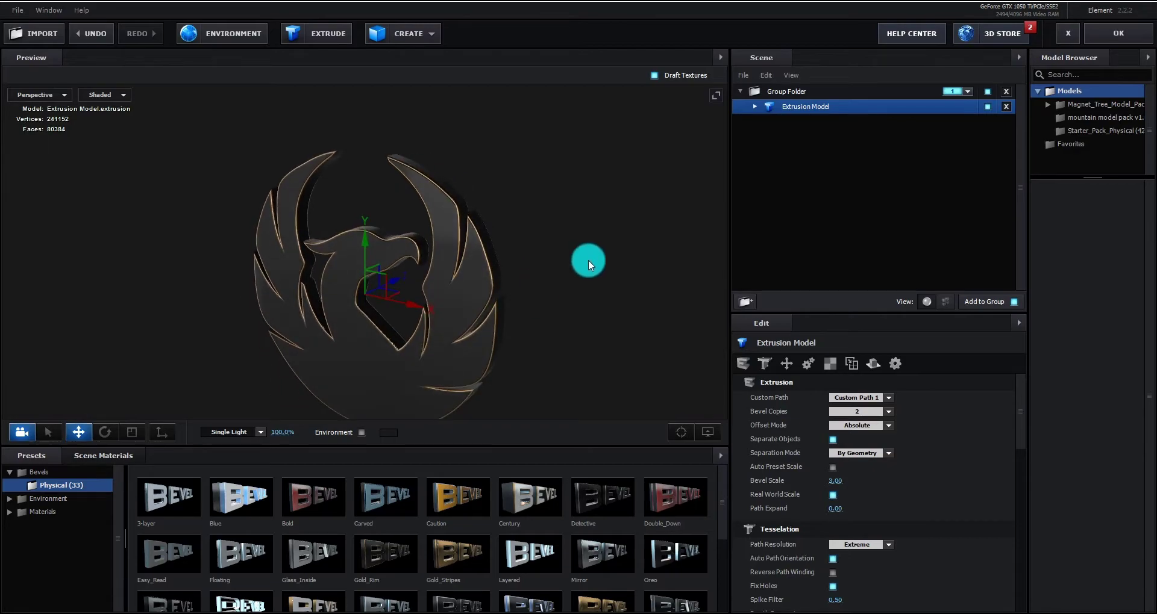
click(753, 107)
click(811, 124)
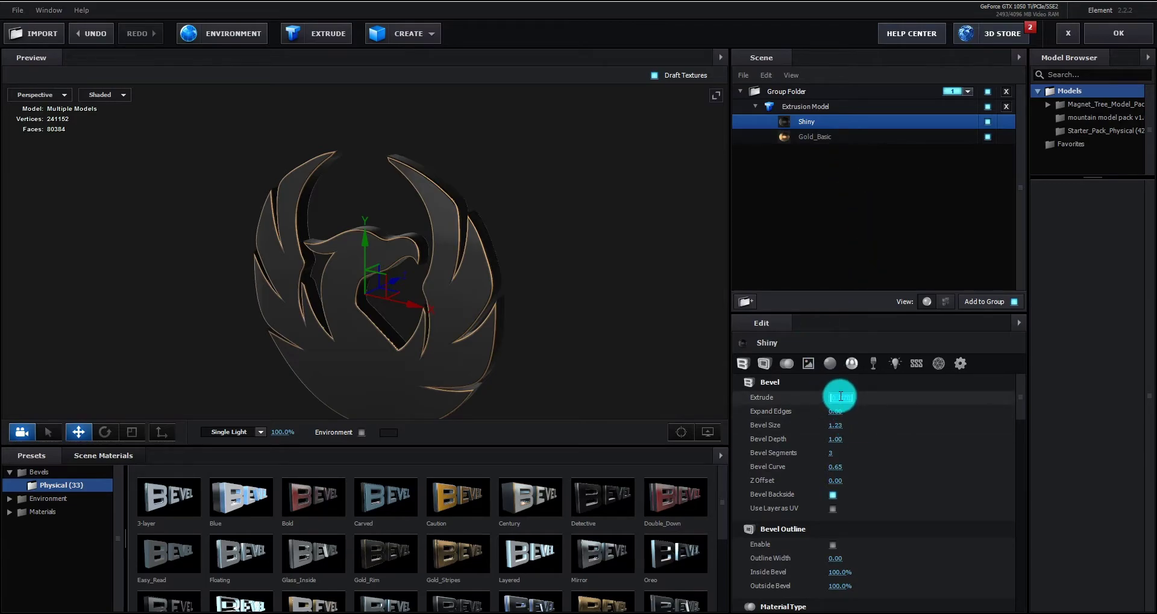
text(1)
key(Return)
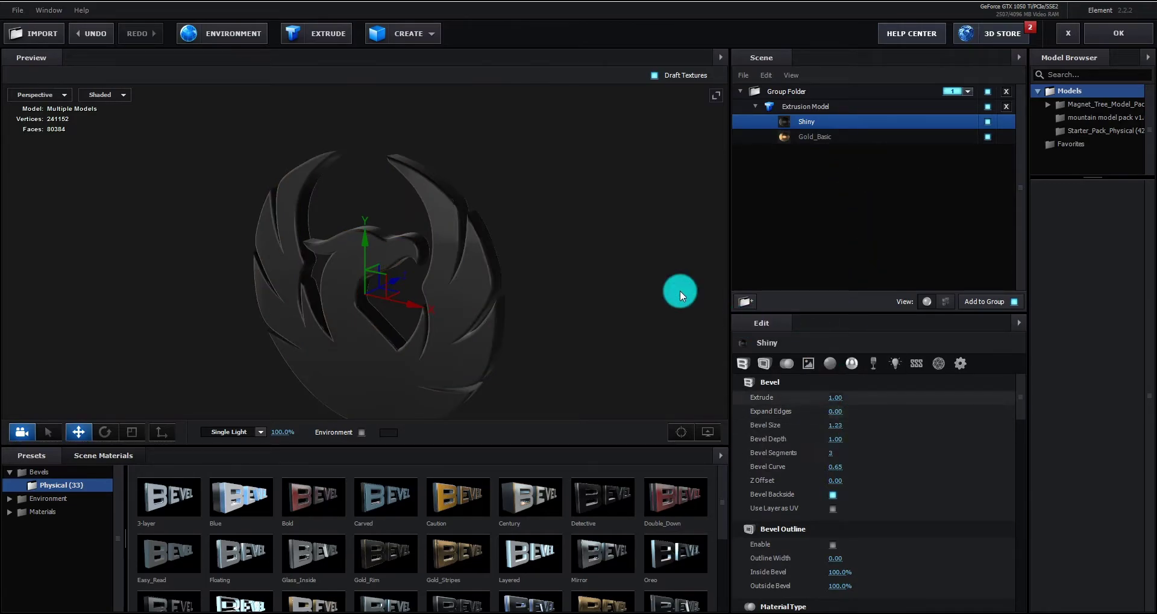
Replace the Gold_Basic bevel's material with Green_Light from the Physical materials and set its Extrude to 1.20.
click(811, 136)
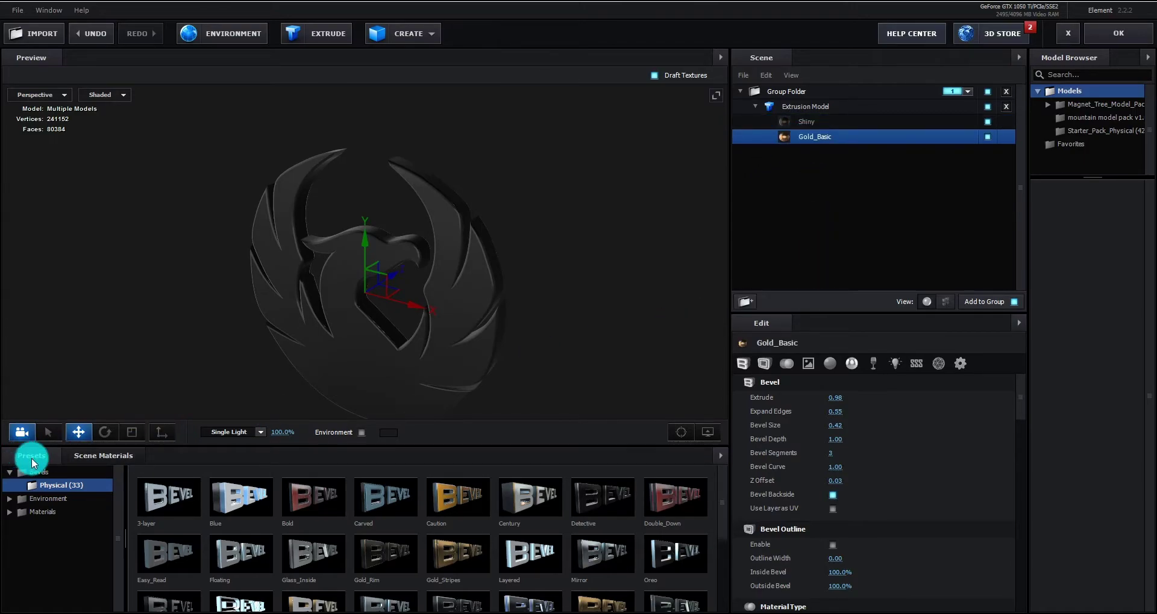
click(18, 501)
click(31, 502)
click(44, 538)
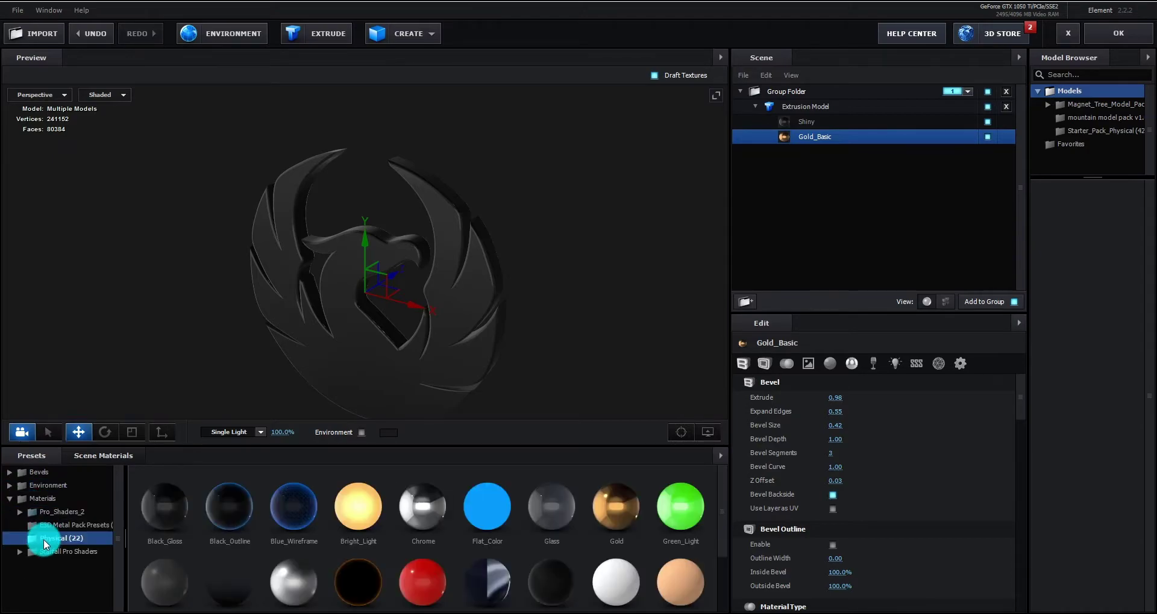
drag(644, 548, 833, 133)
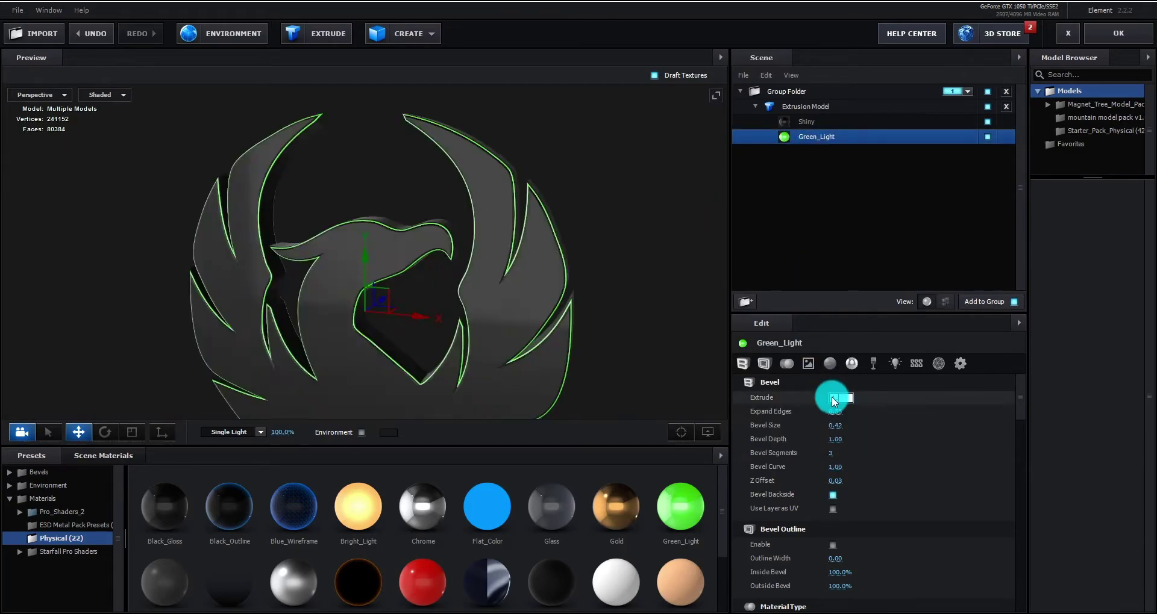
drag(721, 319, 588, 312)
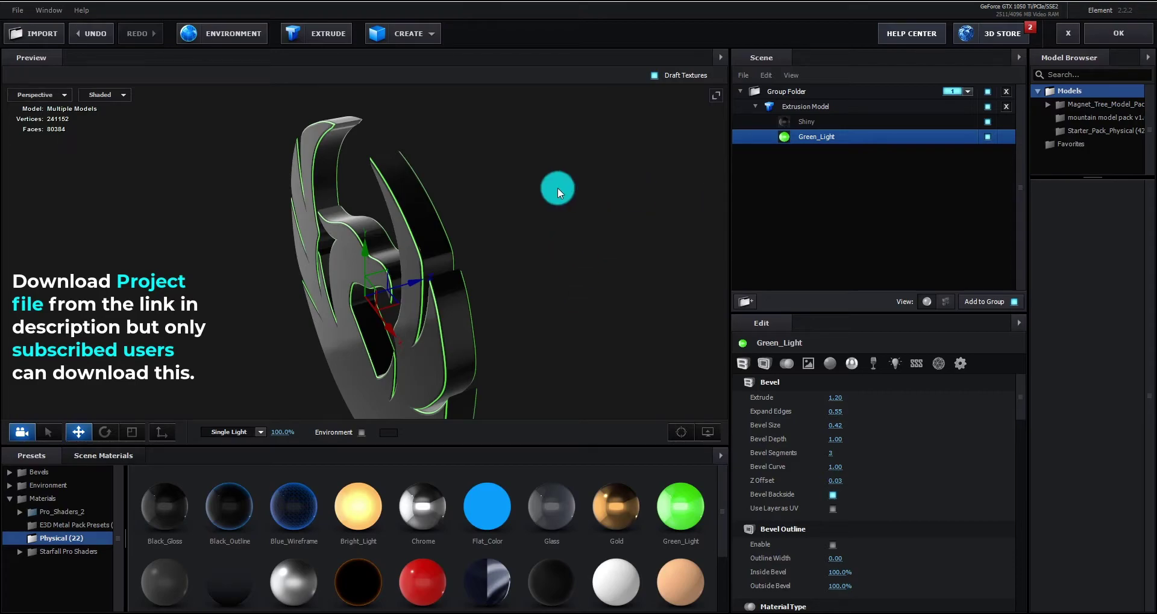
Extrude the logo path into a second model and move it along the Z axis behind the first one.
click(326, 35)
click(987, 121)
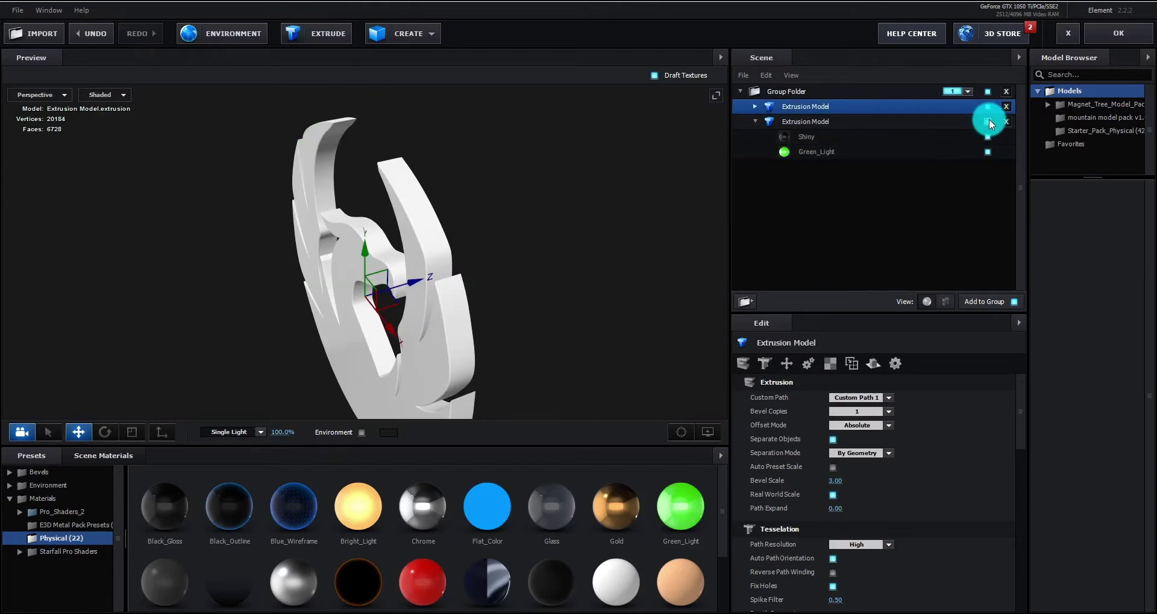
click(987, 120)
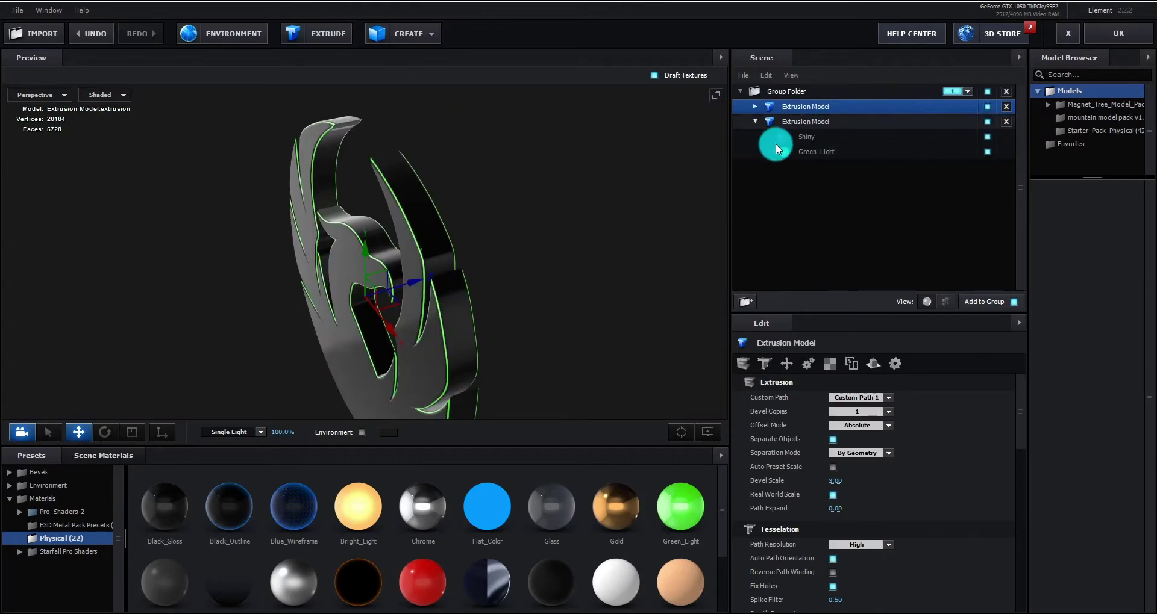
drag(393, 285, 530, 265)
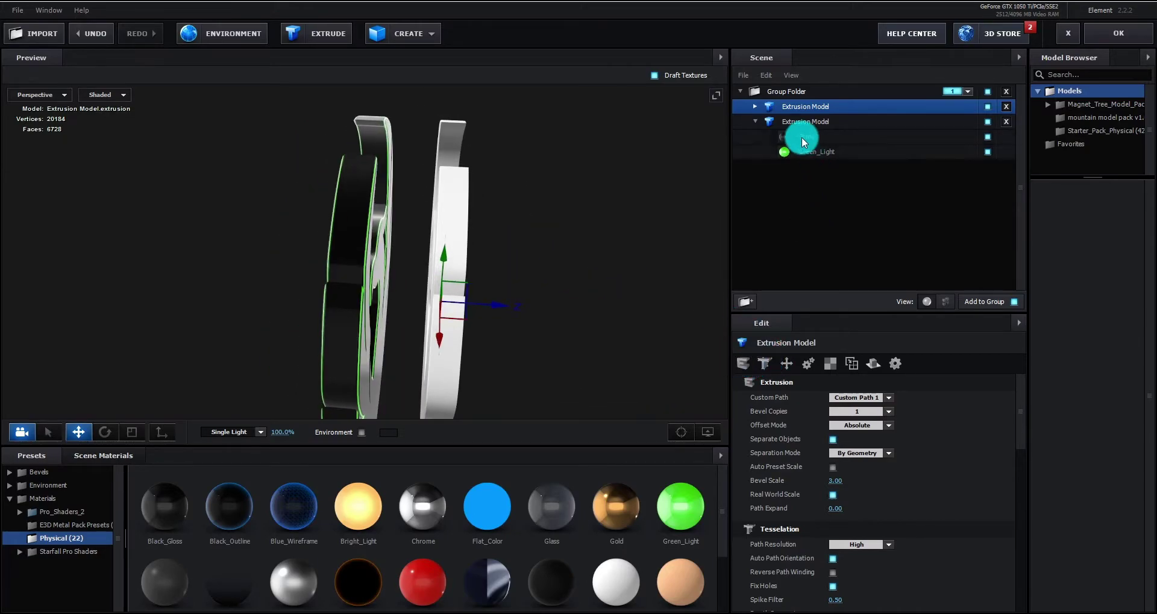
Set the Extrude value of the second model's Bevel 1 to 1.25.
click(754, 106)
click(801, 121)
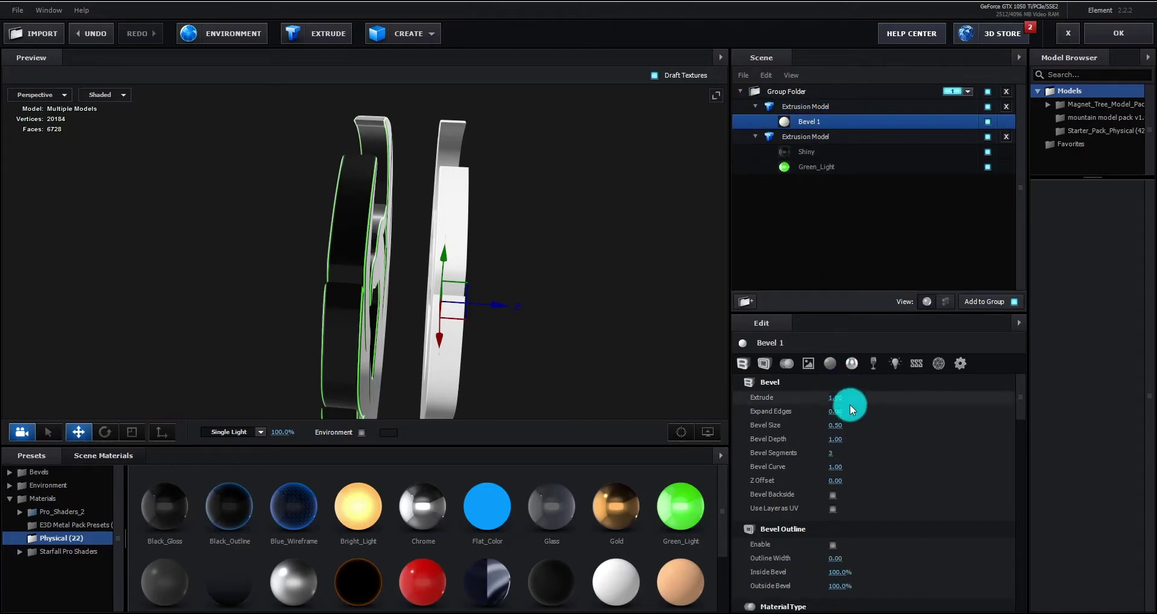
drag(836, 397, 854, 400)
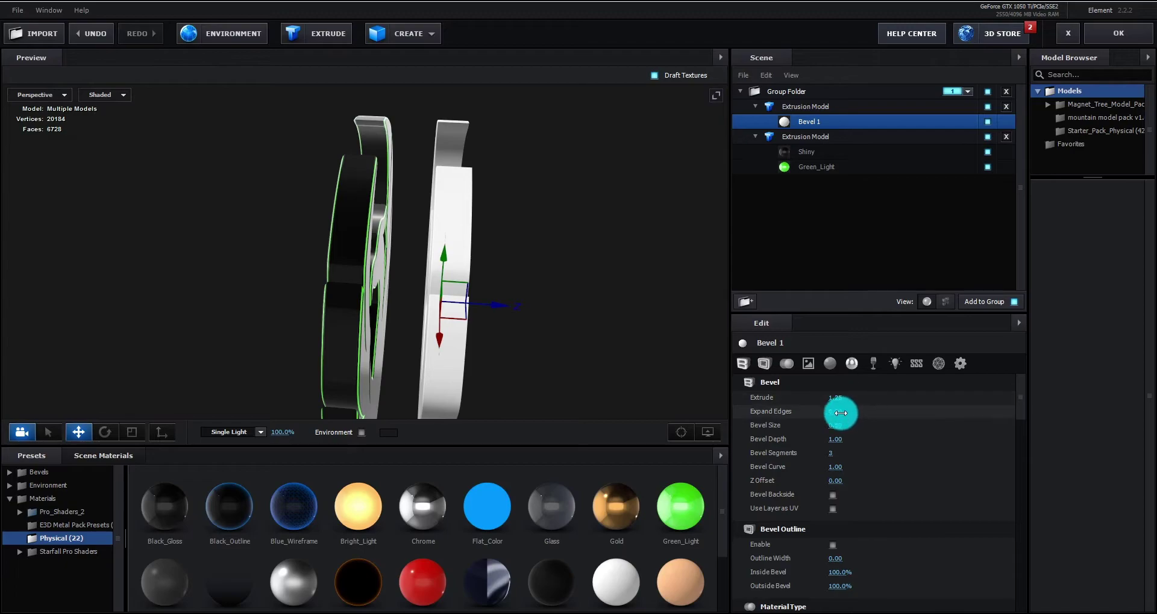
drag(592, 306, 564, 306)
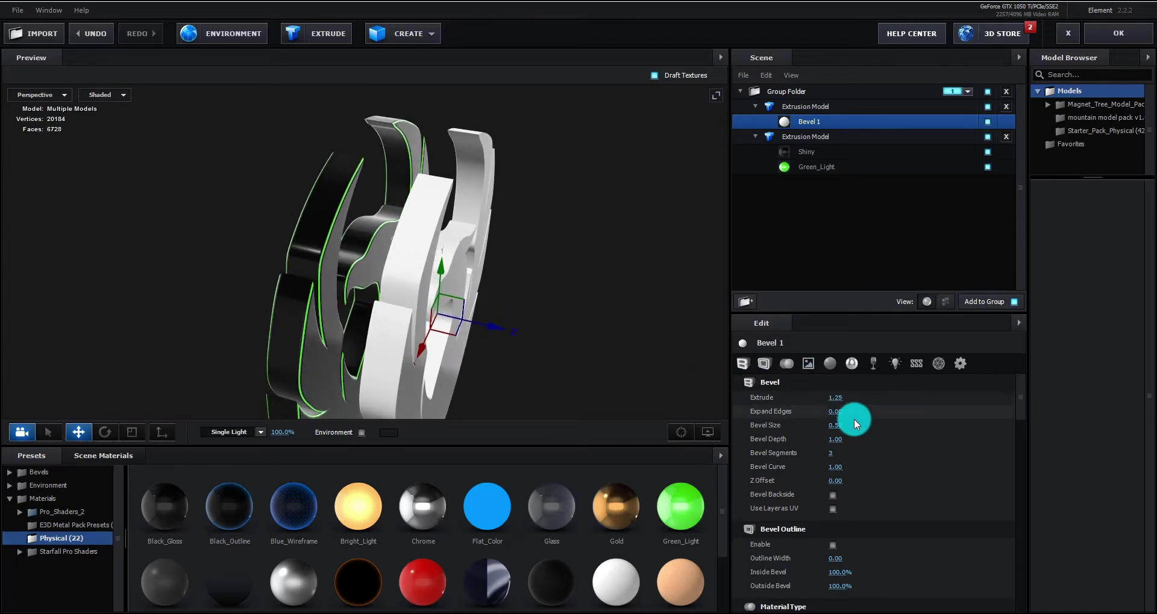
Set Bevel 1's Expand Edges to 0.75 and move the second model up against the back of the first.
drag(840, 413, 884, 415)
mouse_move(530, 307)
mouse_down()
mouse_move(602, 305)
mouse_move(543, 298)
mouse_up()
drag(503, 278, 692, 241)
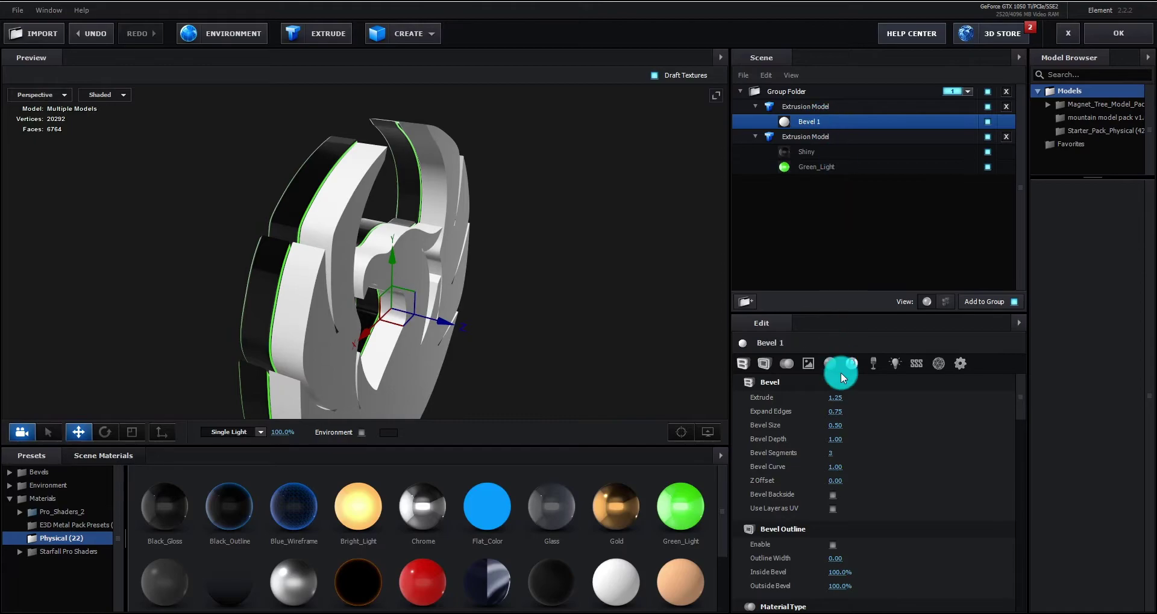
Load the 1 Diffuse image as the diffuse texture of Bevel 1.
click(809, 364)
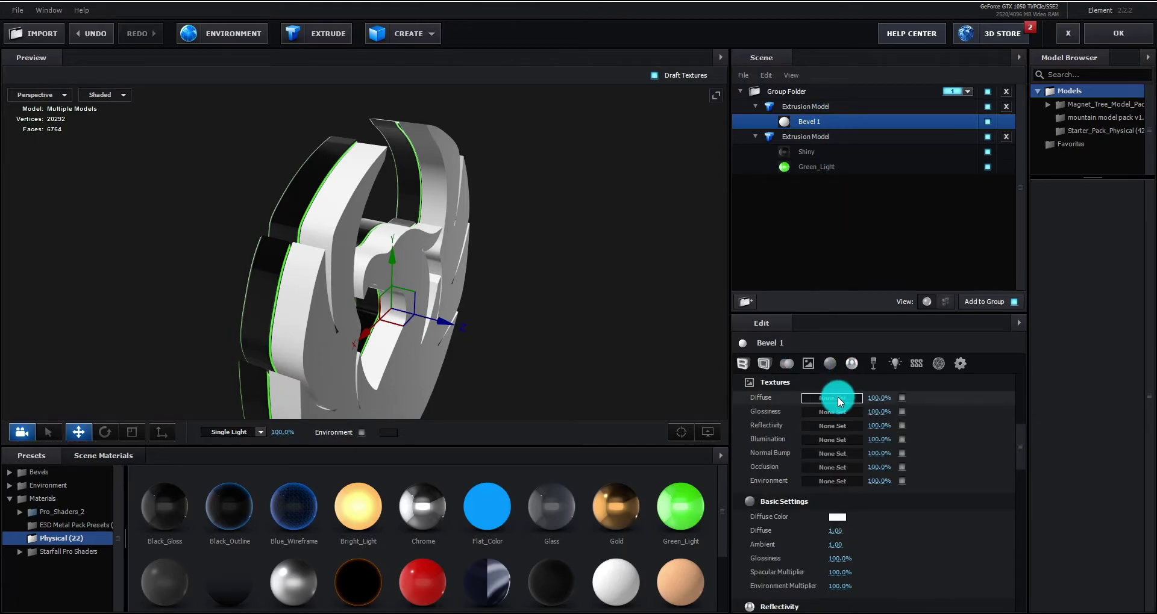
click(840, 399)
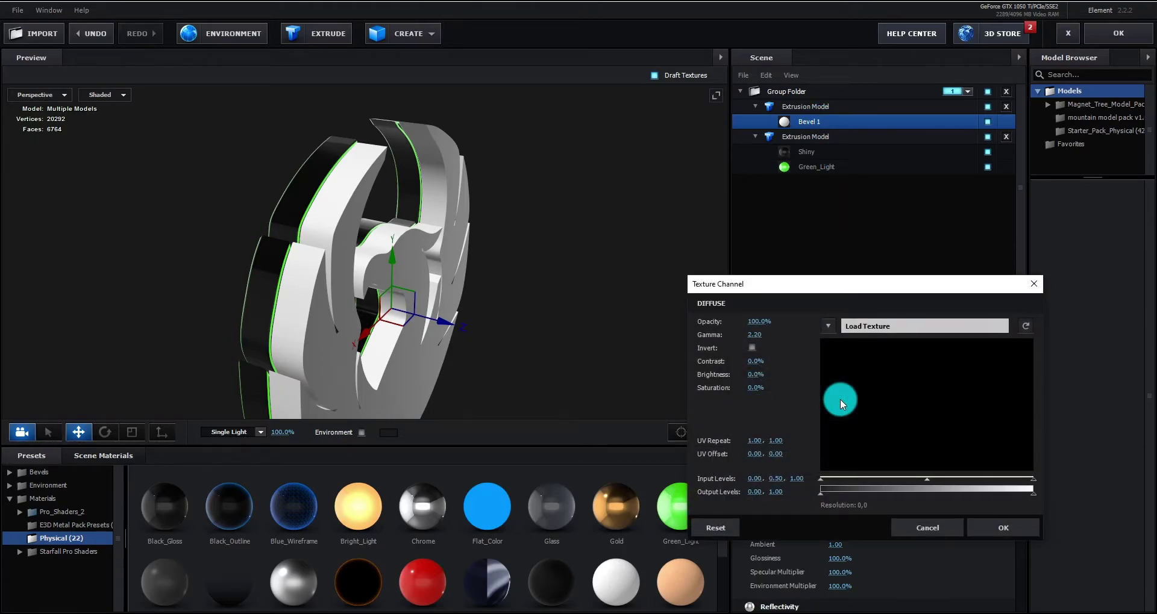
click(896, 328)
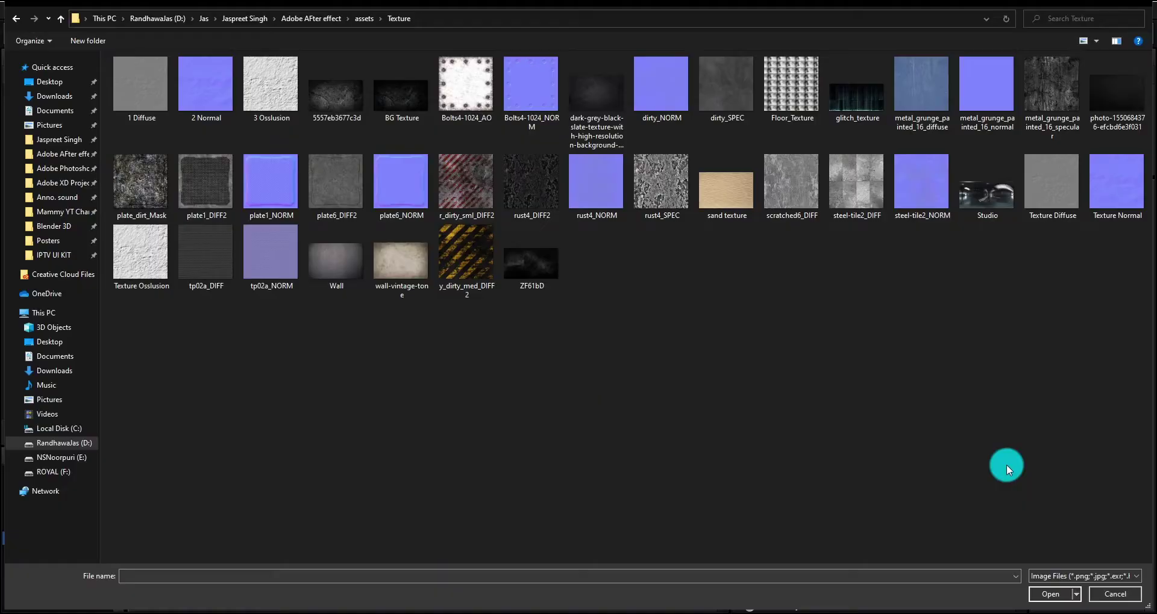
double_click(139, 77)
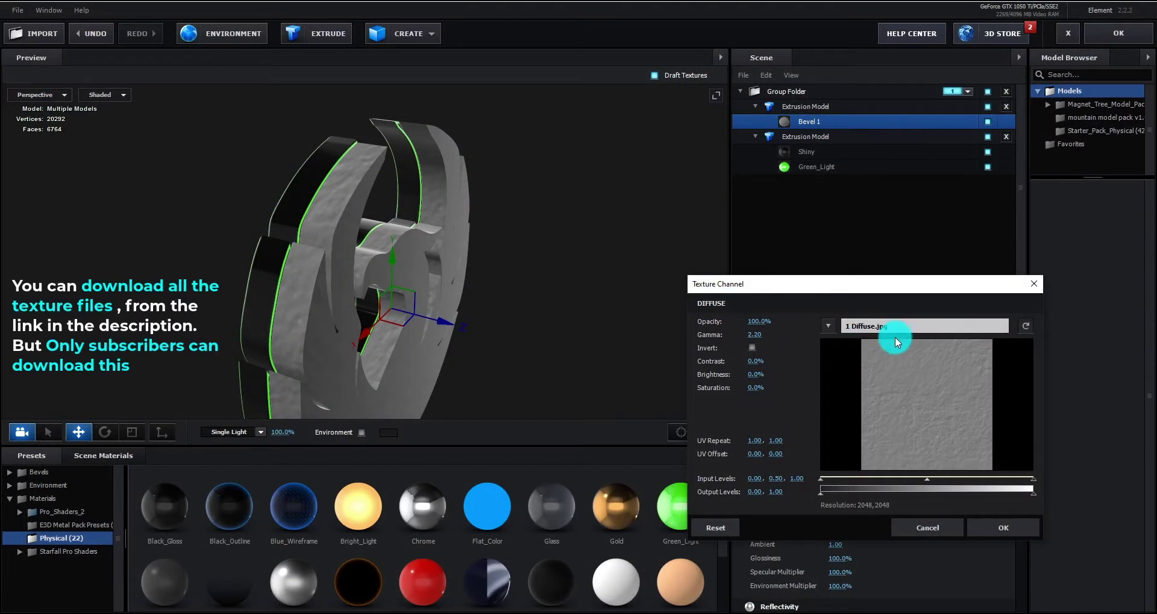
click(1006, 525)
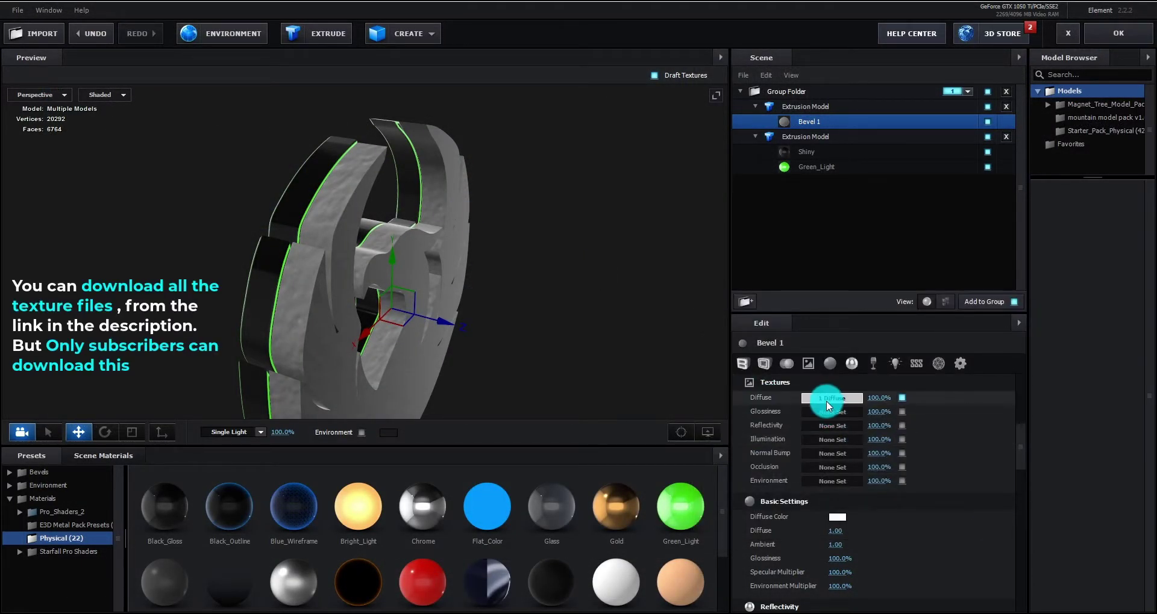
Load the 2 Normal image as the normal bump texture of Bevel 1.
click(843, 452)
click(896, 328)
double_click(206, 99)
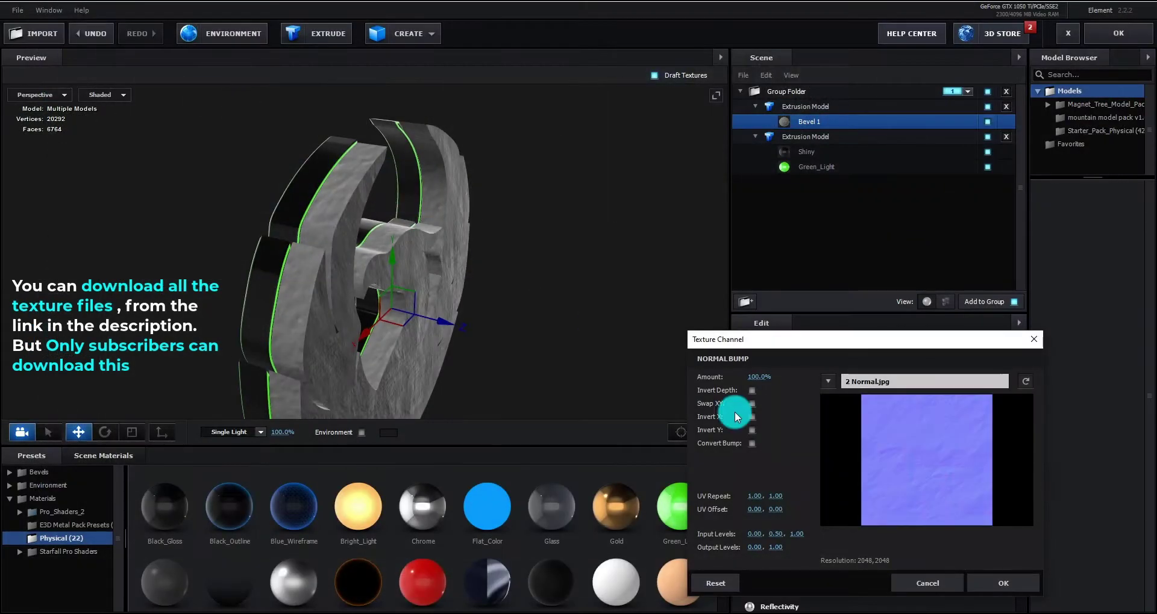
click(998, 580)
Load the 3 Osslusion image as Bevel 1's occlusion texture and set its strength to 50%.
click(844, 468)
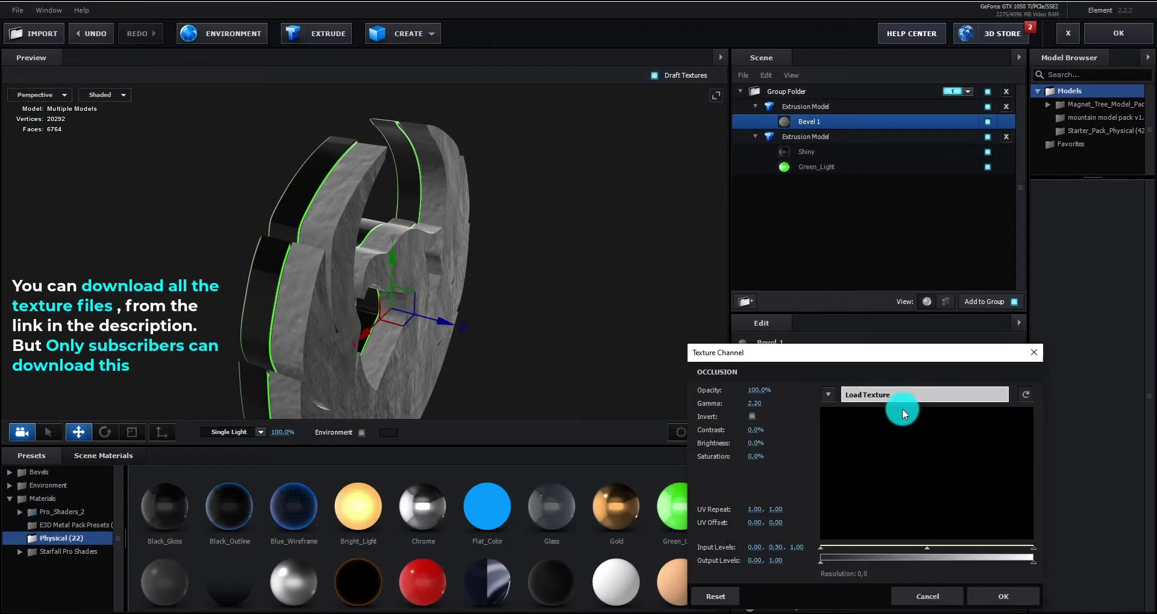
click(902, 404)
double_click(437, 262)
click(1001, 595)
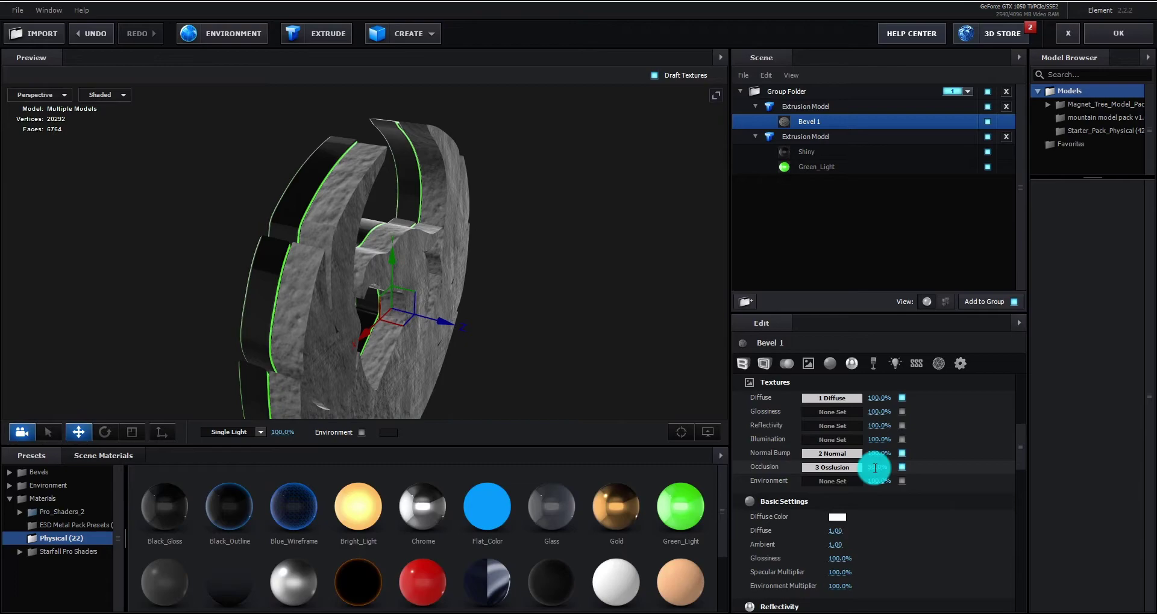
mouse_move(643, 317)
mouse_down()
mouse_move(667, 305)
mouse_move(653, 327)
mouse_up()
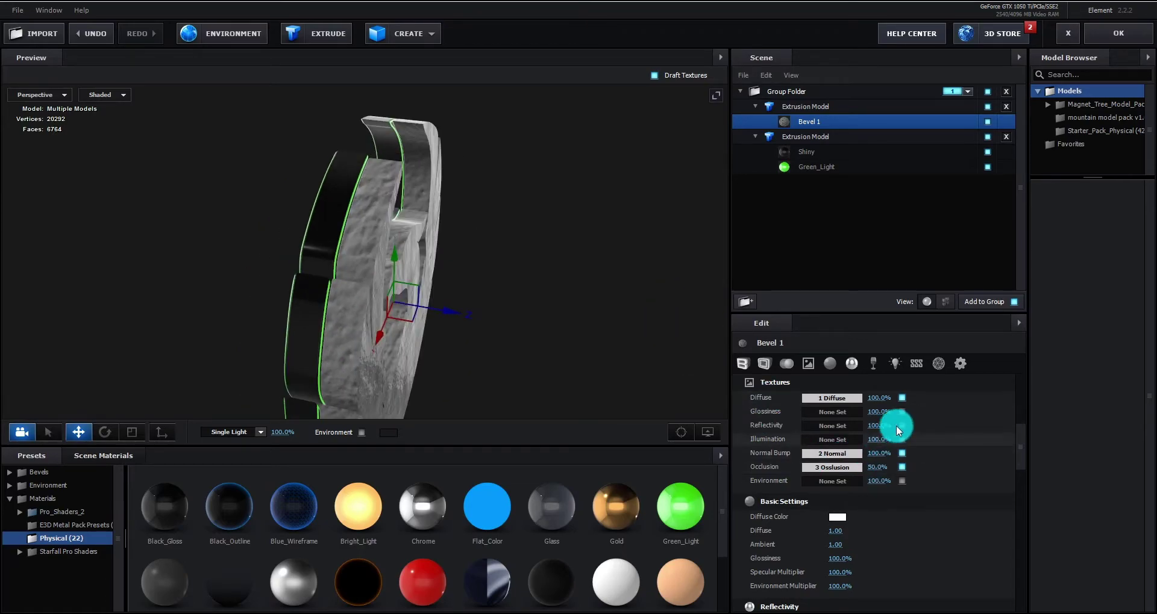
Change the diffuse color of Bevel 1 to the near-black 0A0A0A.
scroll(896, 472, down, 3)
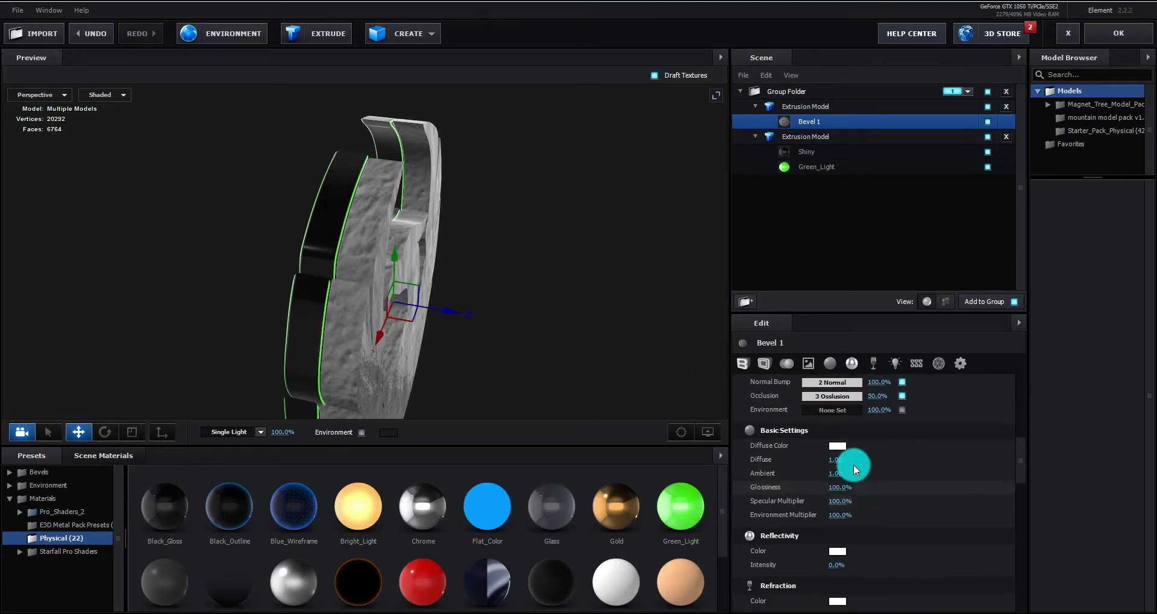
scroll(841, 422, down, 2)
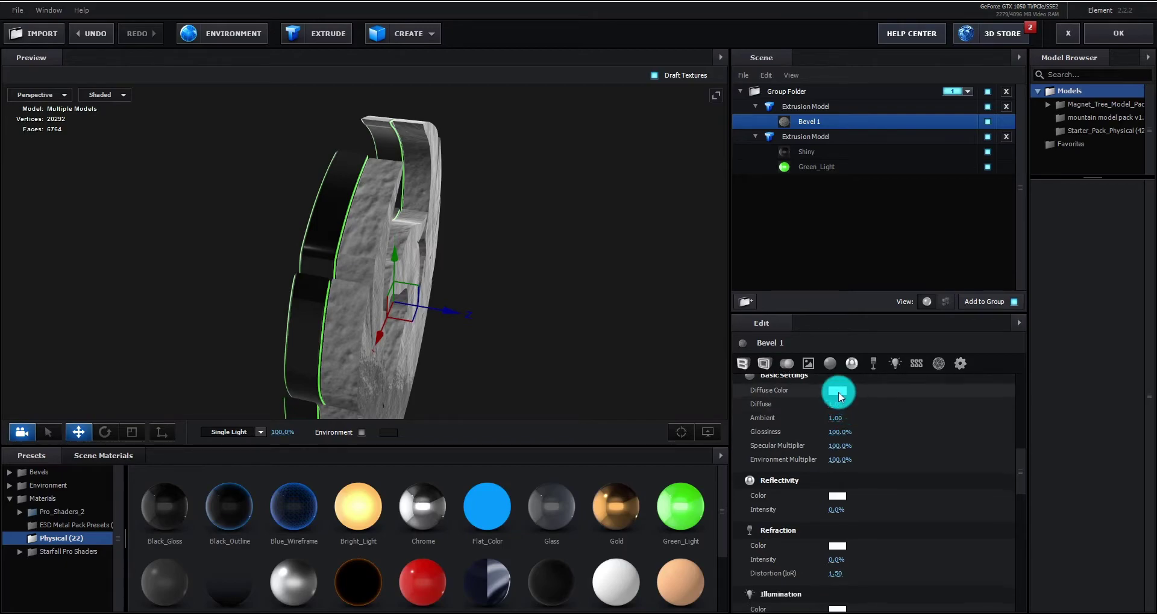
click(837, 390)
drag(851, 413, 747, 462)
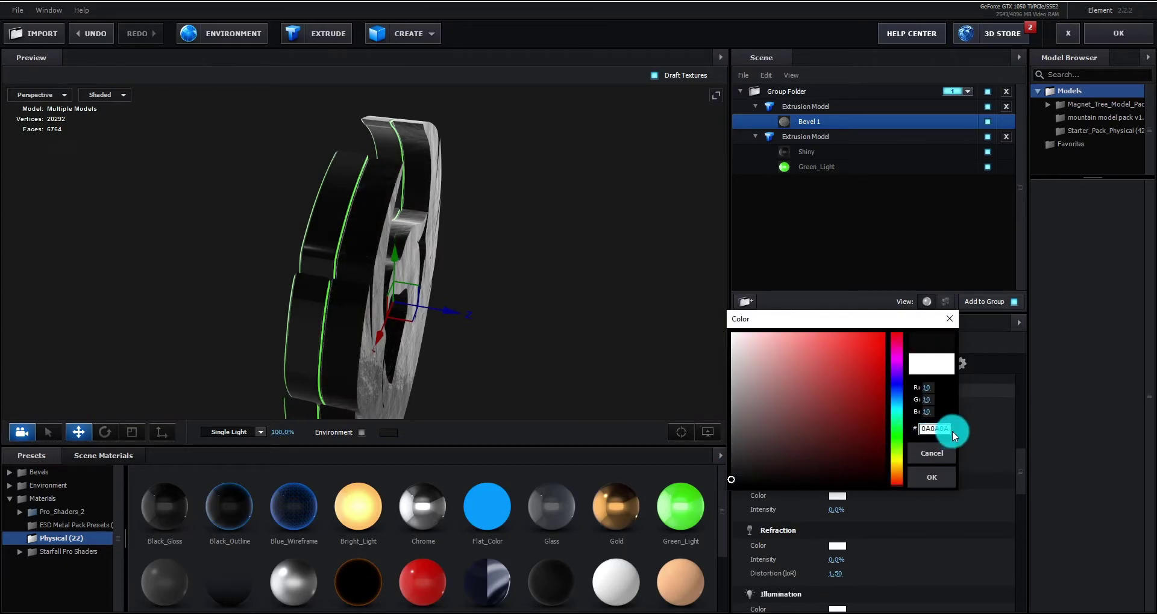
click(932, 476)
drag(548, 354, 567, 312)
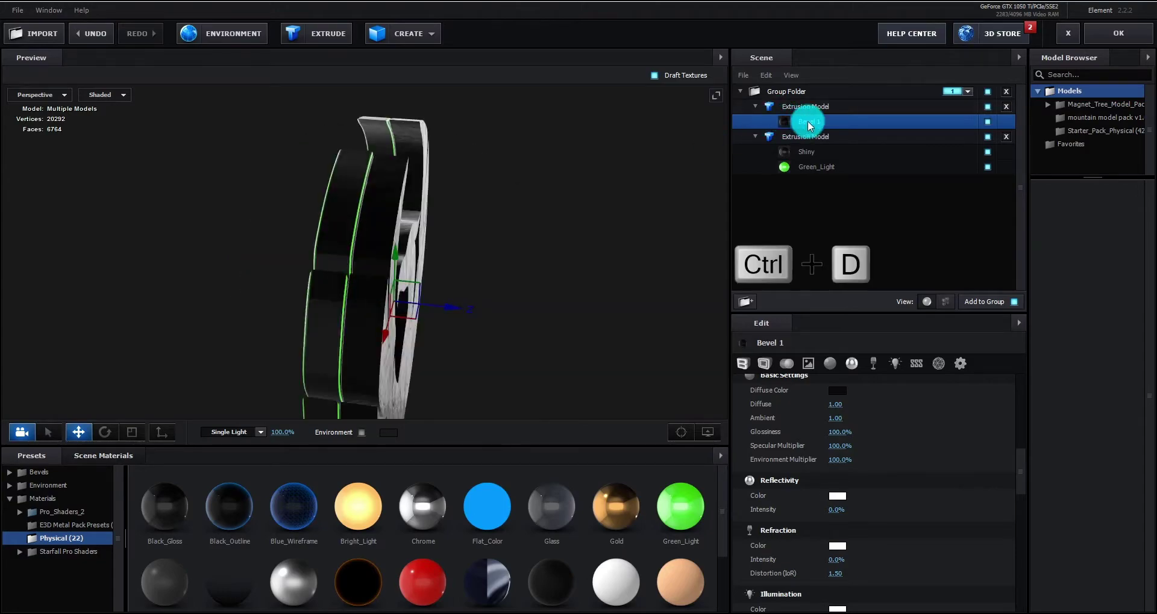
Duplicate the textured extrusion model and move the copy backward along the Z axis.
click(756, 106)
click(804, 106)
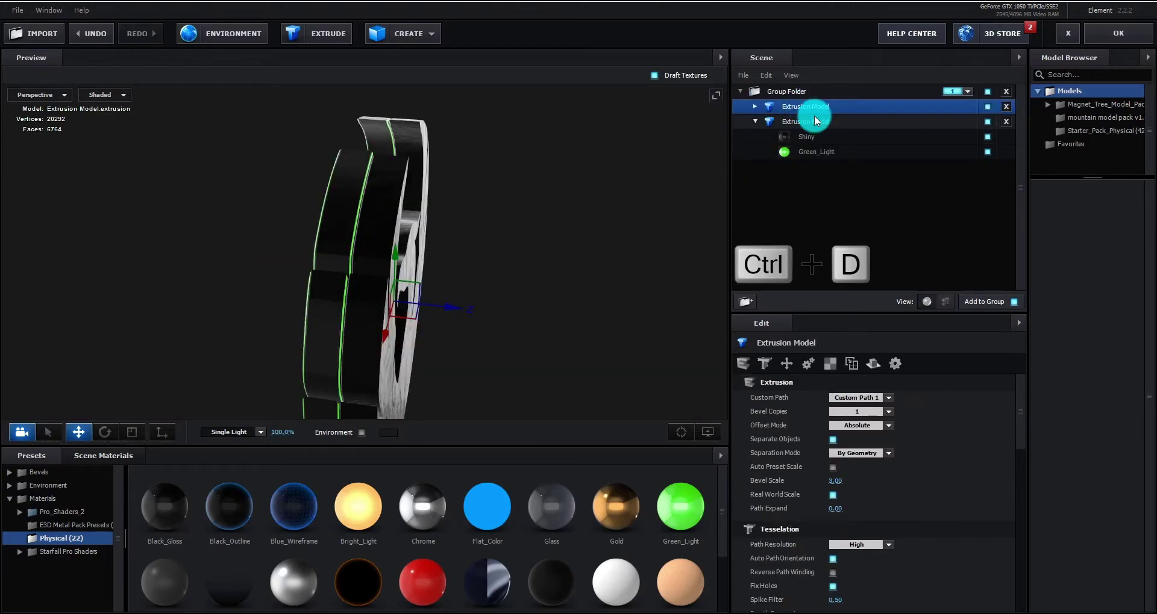
drag(455, 306, 581, 334)
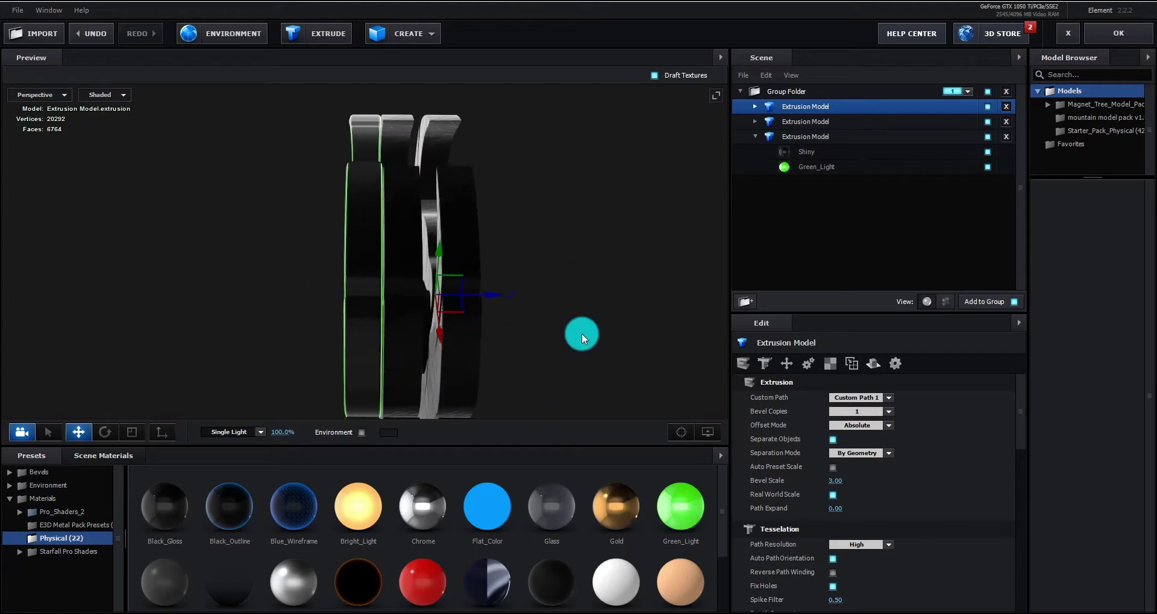
Duplicate the rearmost extrusion model once more and move the new copy further back along the Z axis.
key(ctrl+d)
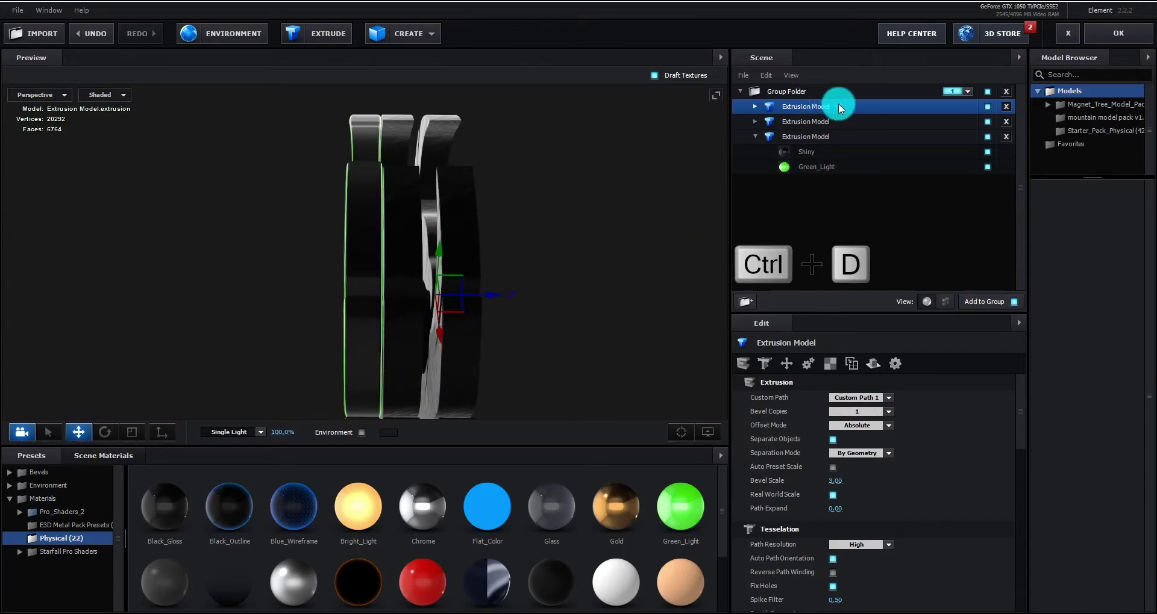
drag(487, 291, 523, 297)
drag(584, 262, 577, 265)
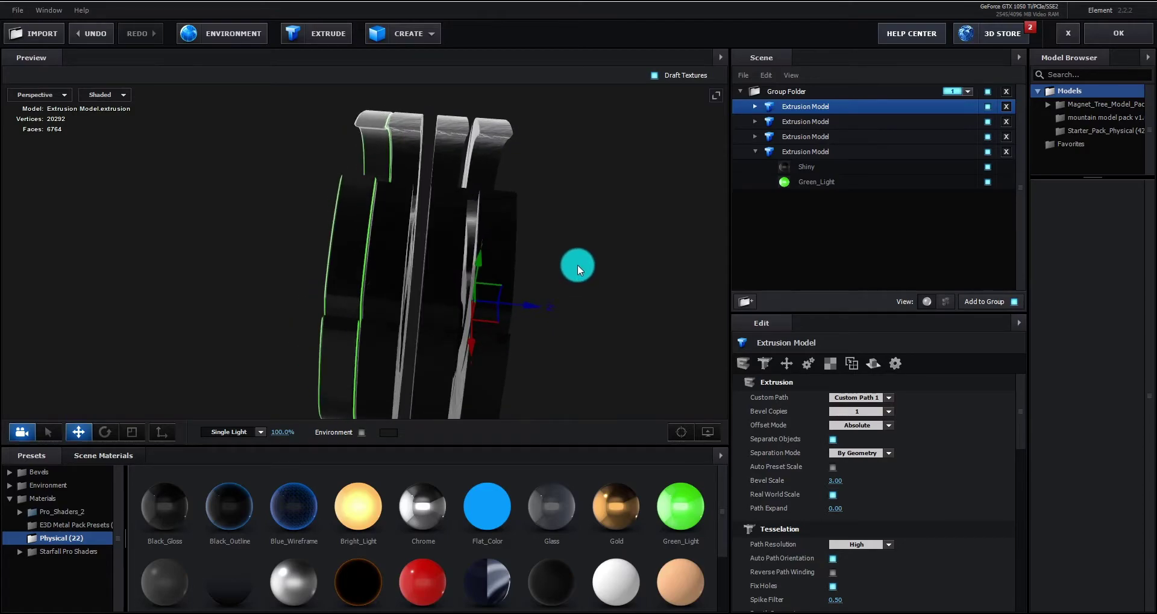
Apply the Green_Light scene material to Bevel 1 of the rearmost extrusion model.
click(753, 107)
click(810, 121)
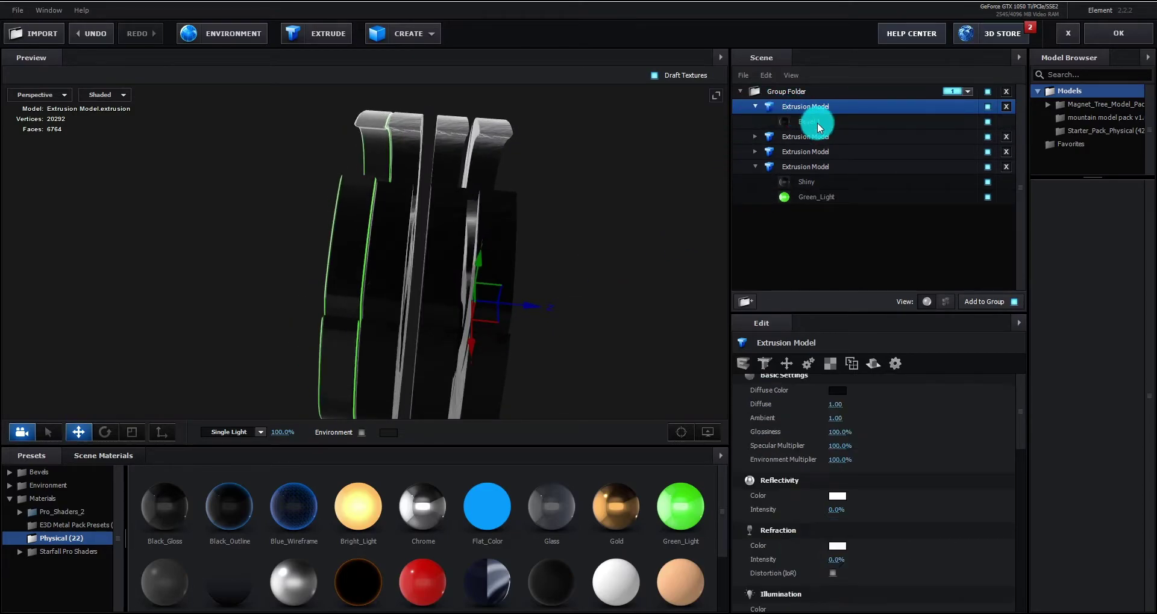
click(123, 453)
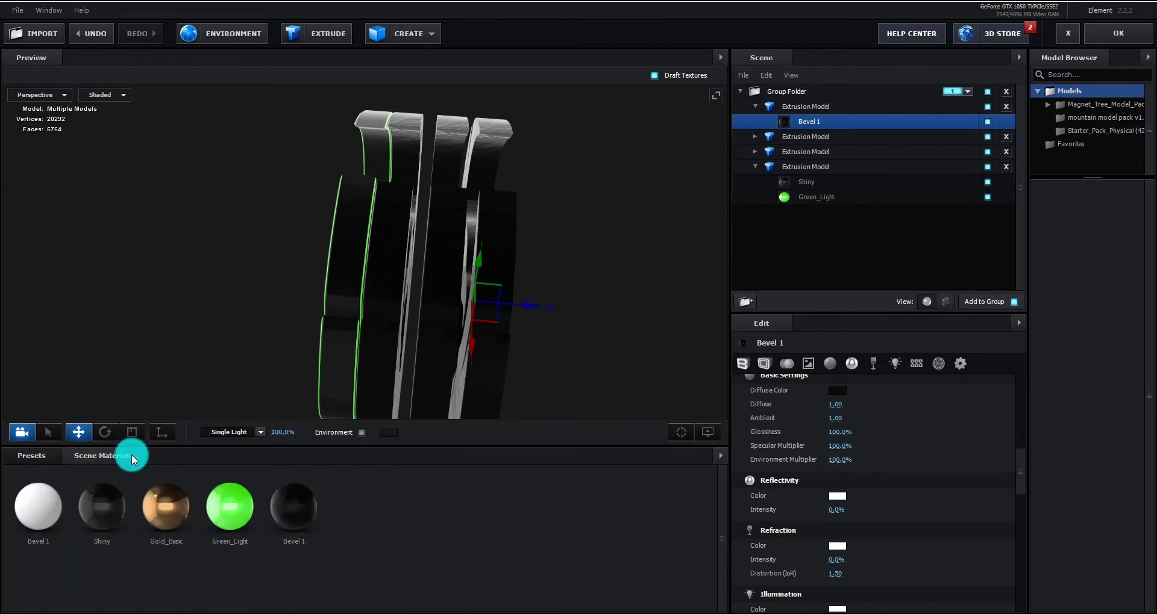
drag(228, 505, 816, 120)
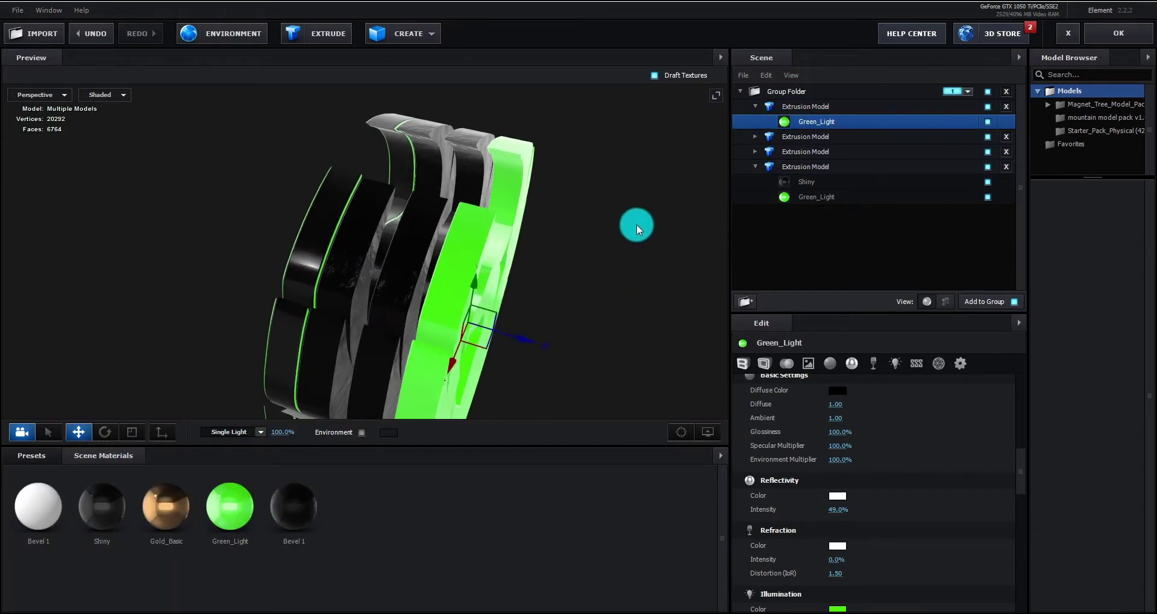
Set the rearmost Green_Light model's Extrude to 2.35 and move it forward along the Z axis between the black layers.
click(743, 364)
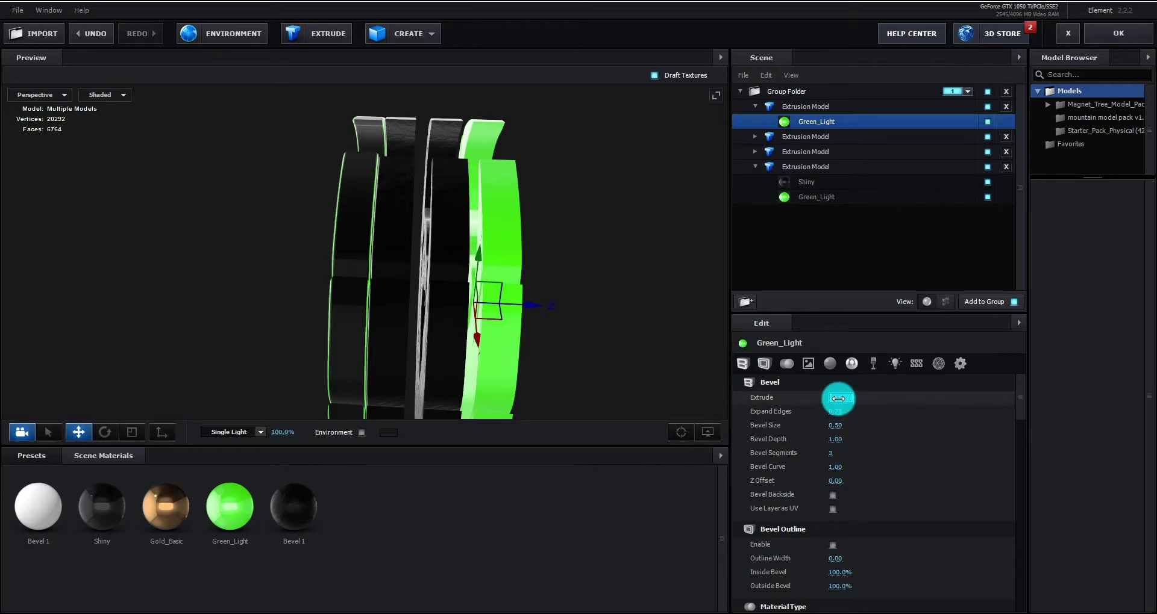
drag(838, 399, 837, 398)
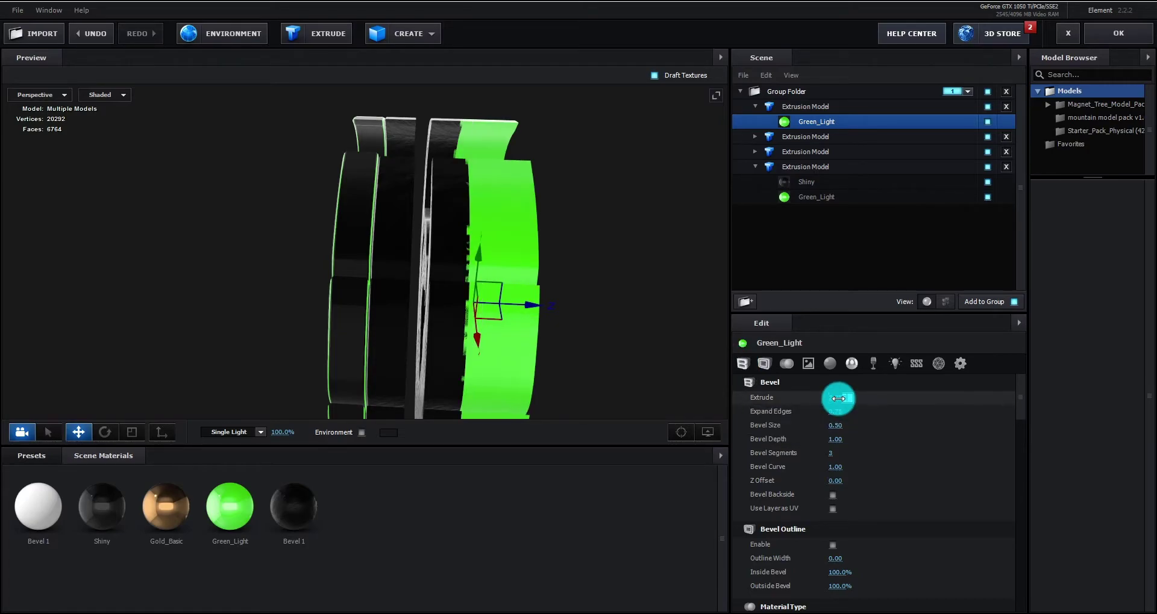
drag(545, 313, 542, 284)
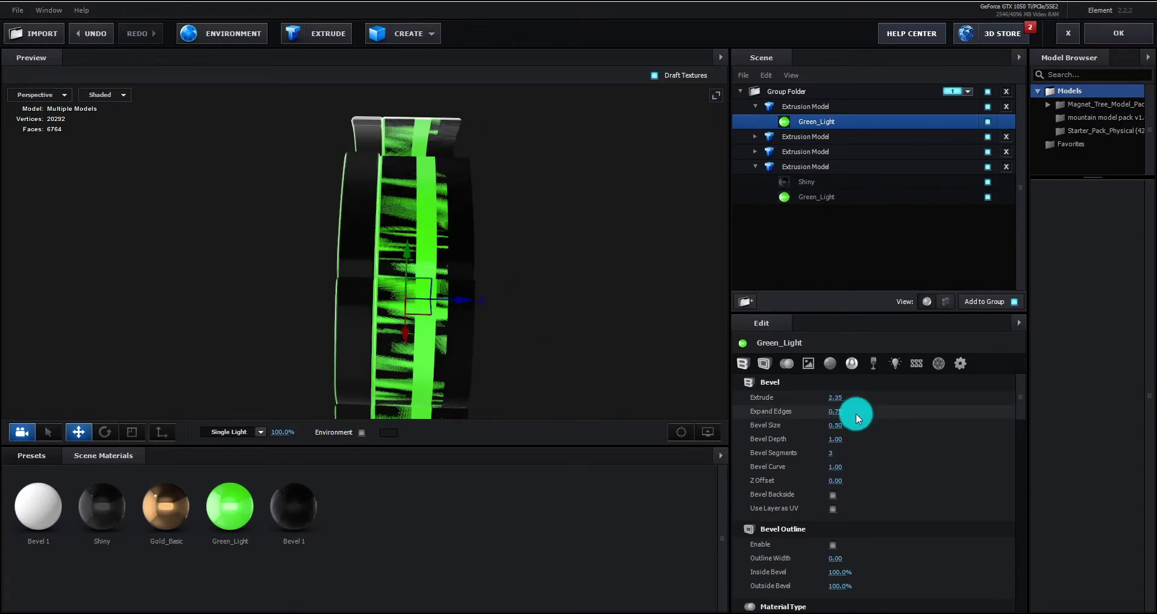
Set the Green_Light bevel's Expand Edges to 0.90 and Bevel Size to 0.00.
click(836, 413)
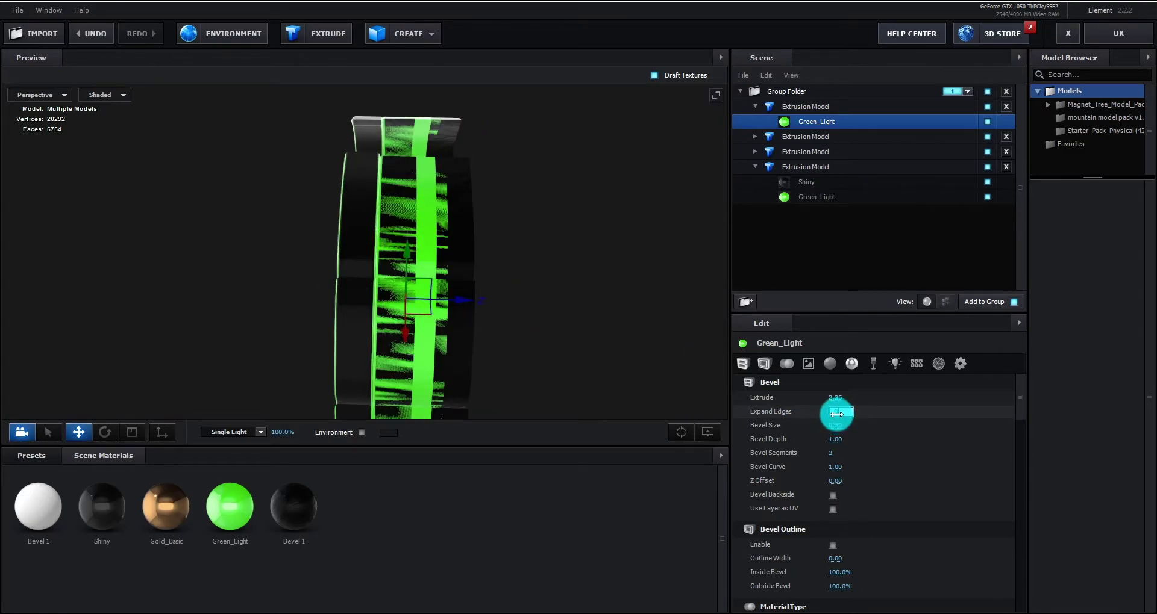
click(839, 426)
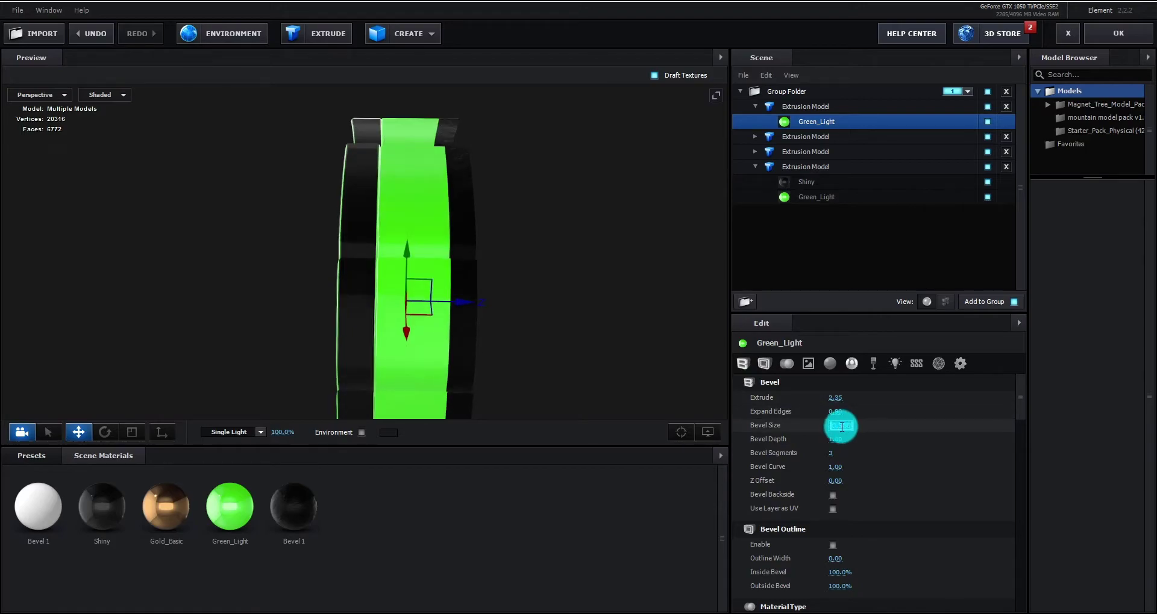
key(Return)
drag(641, 344, 646, 360)
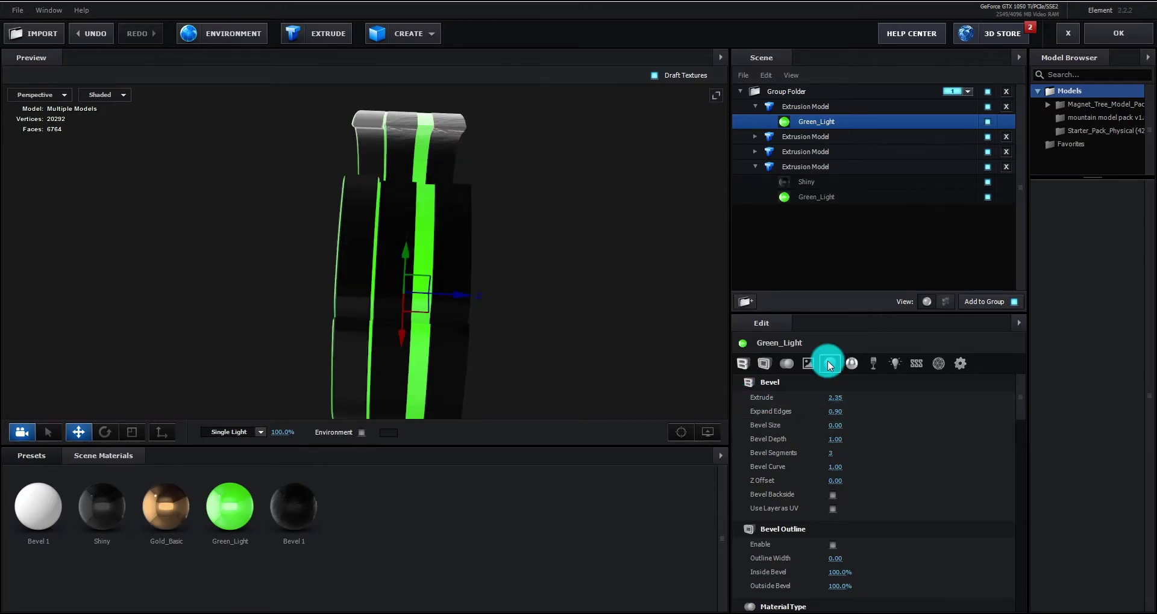
Change the illumination color of the Green_Light material to the orange FF7700.
click(829, 364)
scroll(837, 452, down, 3)
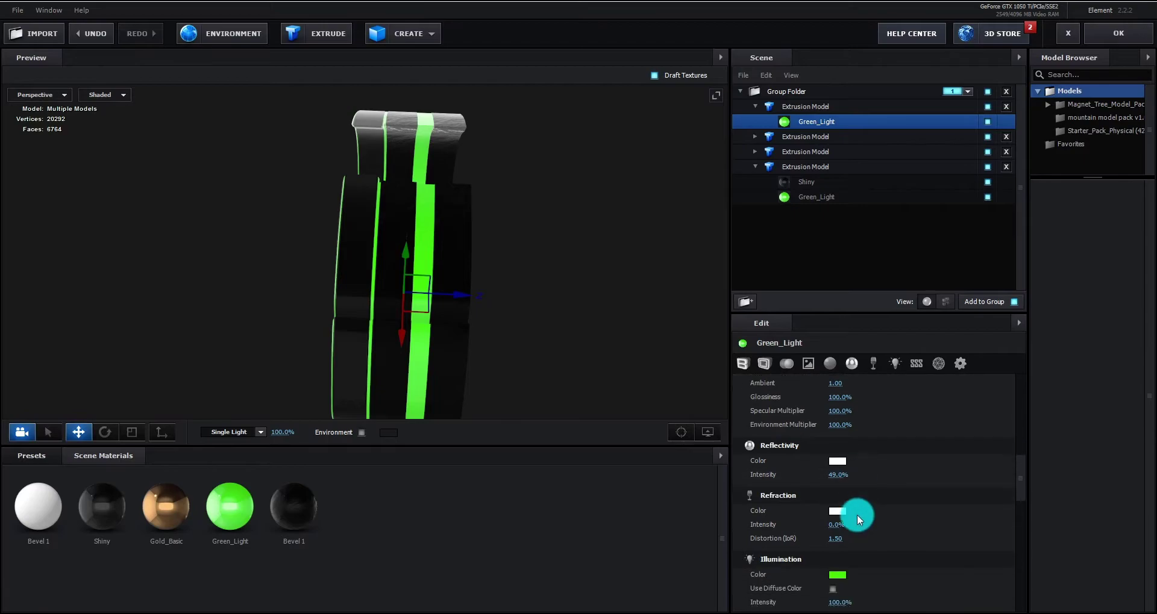
click(837, 573)
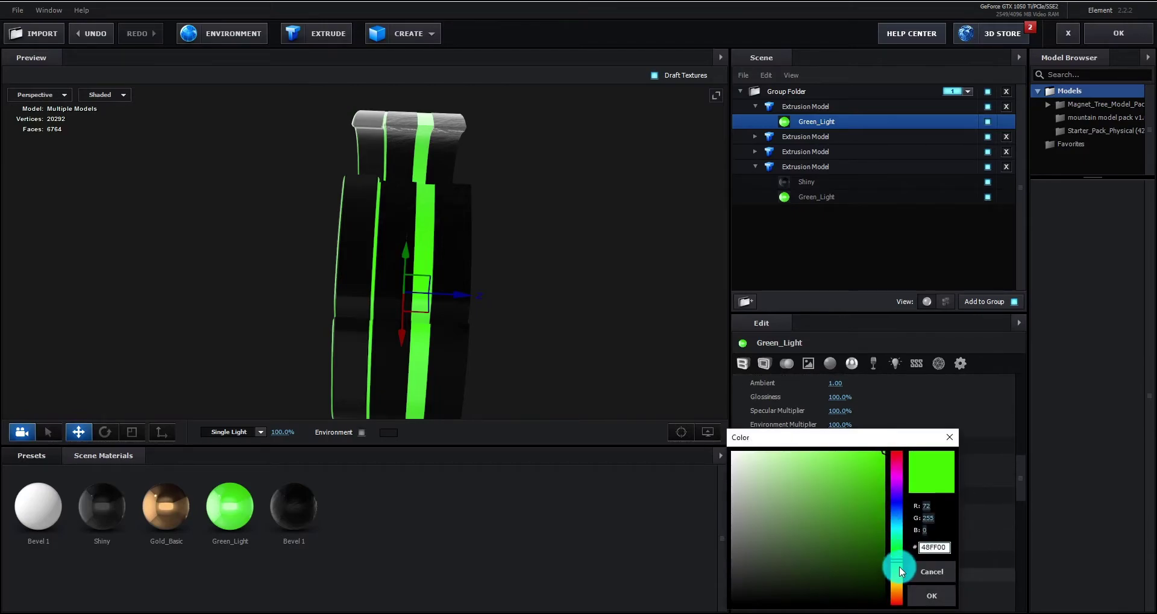
drag(895, 570, 896, 595)
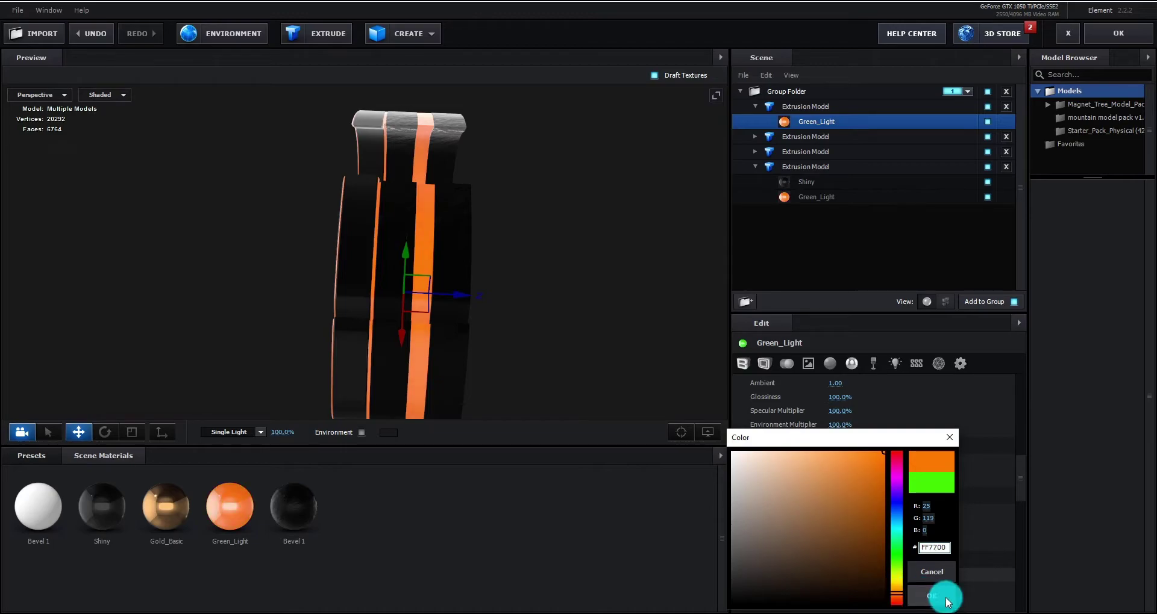
click(939, 595)
Reposition the two black extrusion models along the Z axis to space them out and expose orange bands between the layers.
click(756, 166)
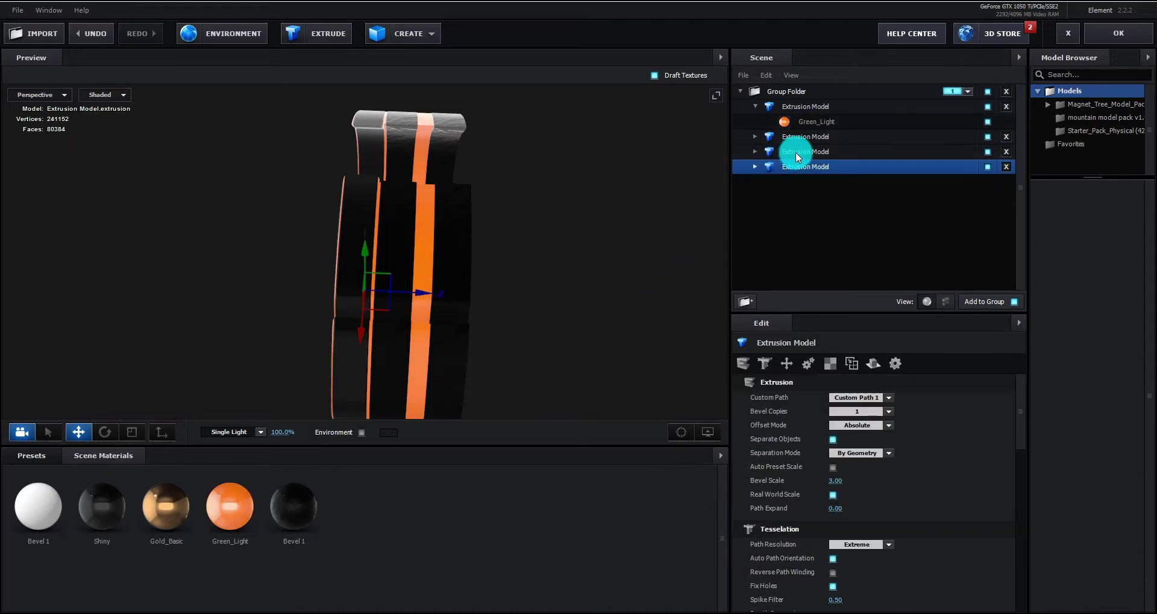
click(795, 152)
drag(500, 293, 525, 236)
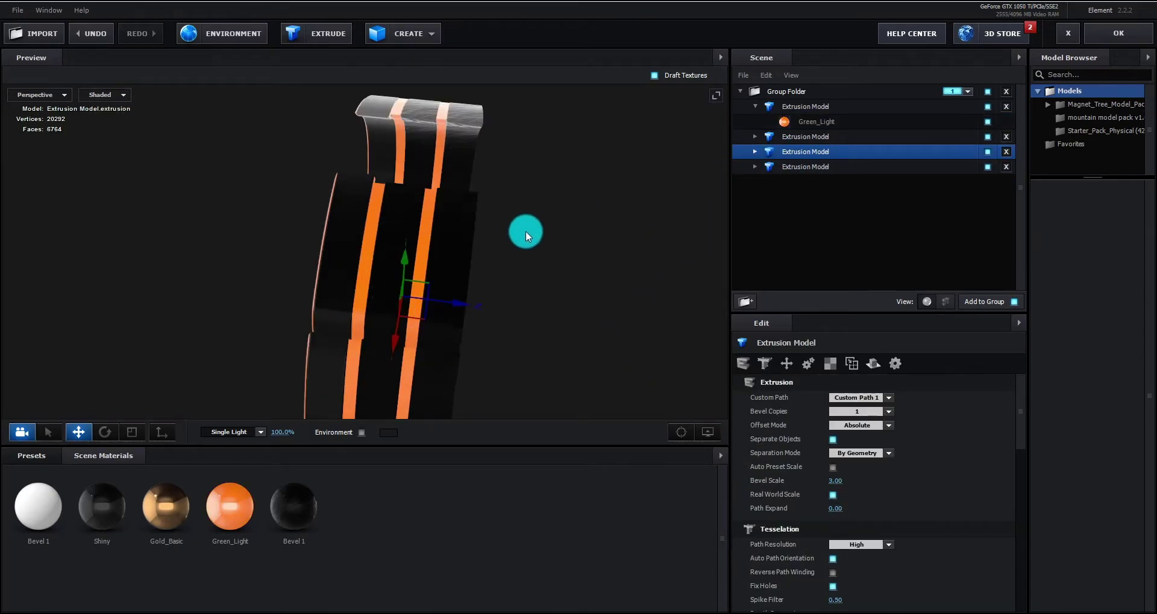
click(842, 136)
drag(469, 310, 545, 296)
click(812, 155)
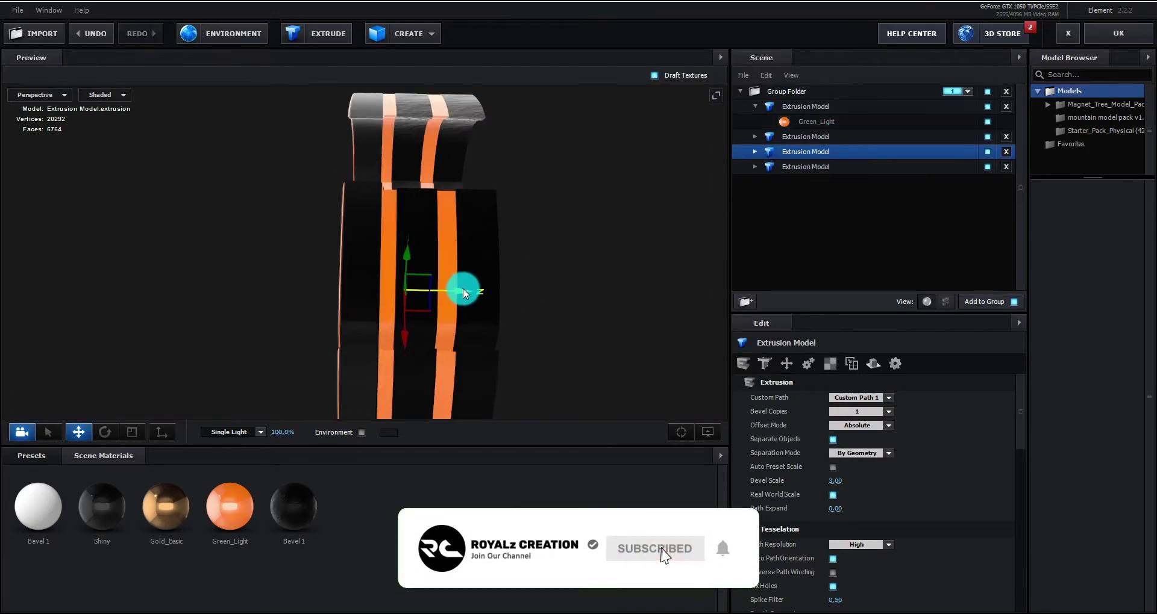
drag(461, 286, 613, 237)
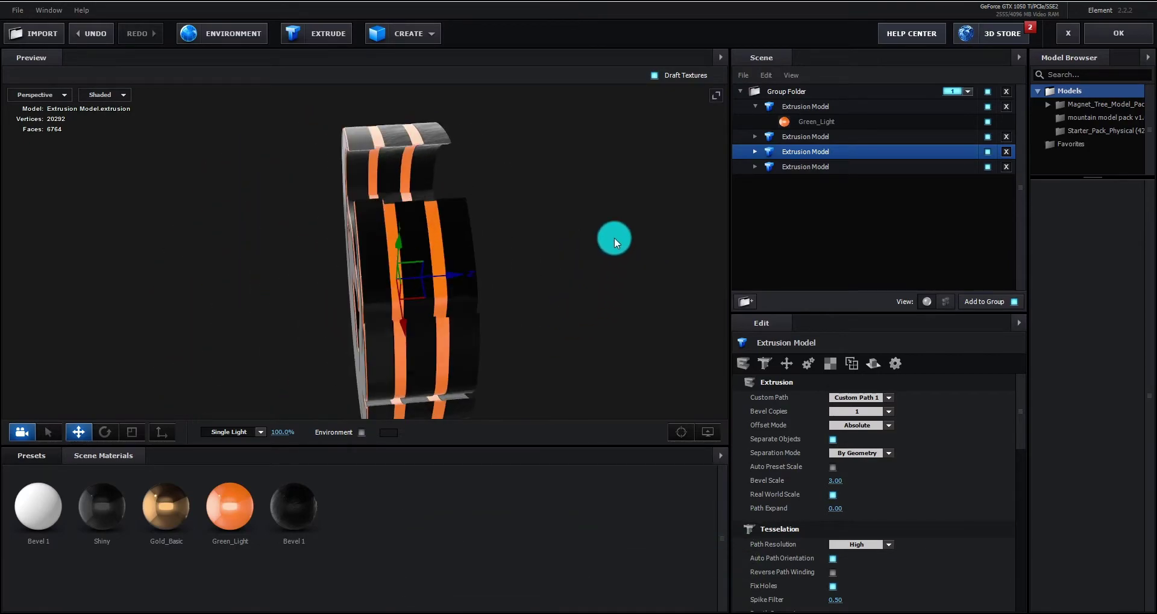
Move the Green_Light extrusion model to the end of the group and check the materials of the extrusion models.
click(753, 105)
drag(801, 106, 830, 145)
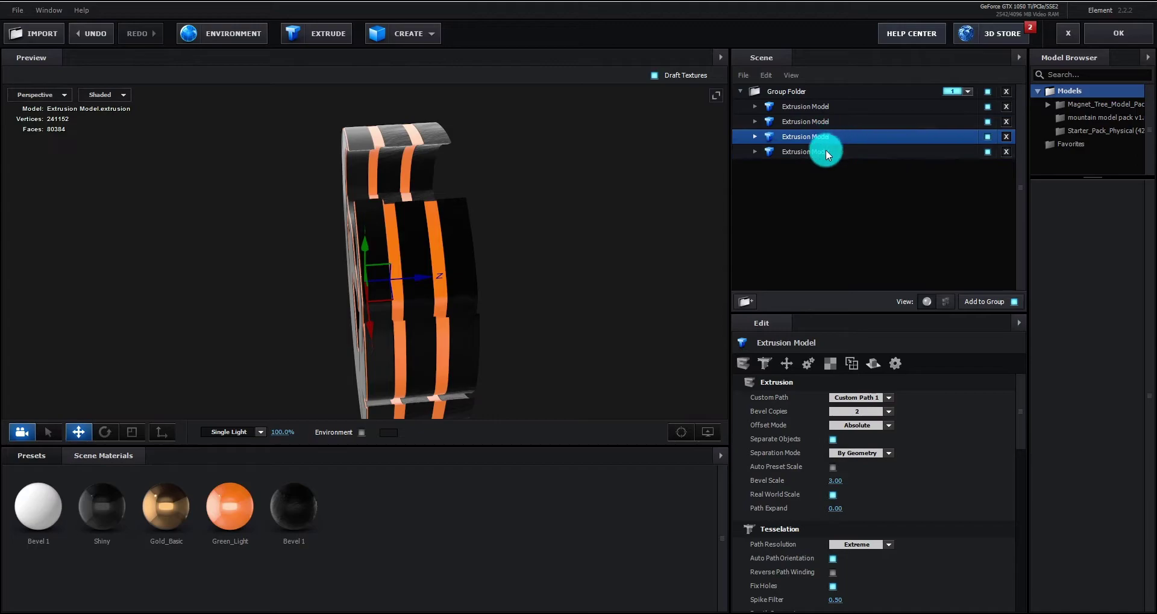
click(757, 150)
click(756, 150)
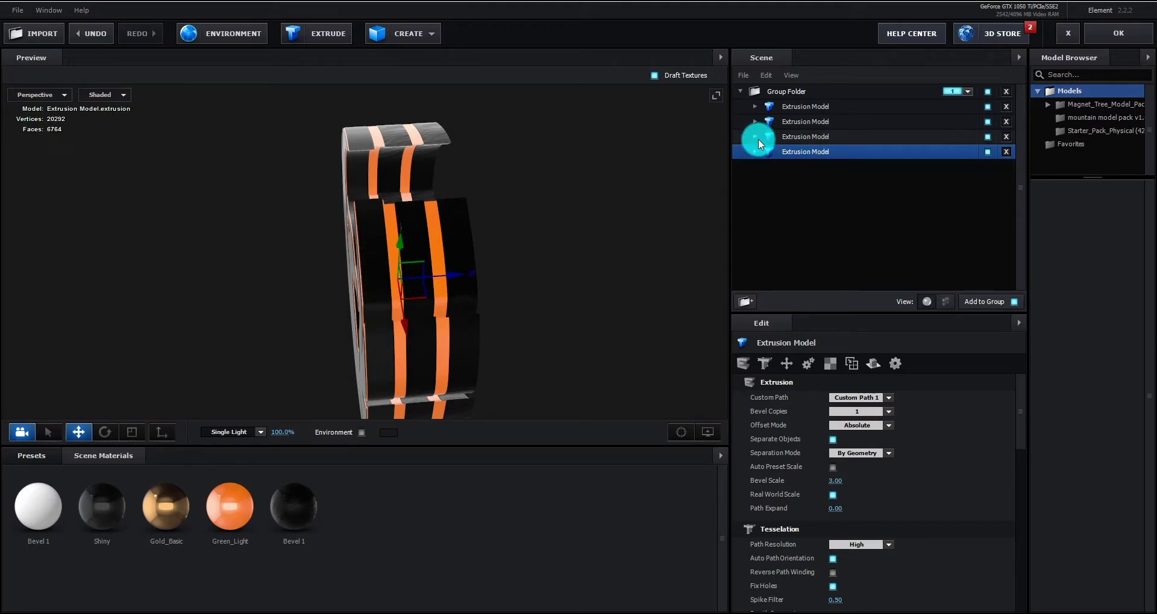
click(758, 139)
click(758, 138)
click(757, 122)
click(757, 121)
click(753, 102)
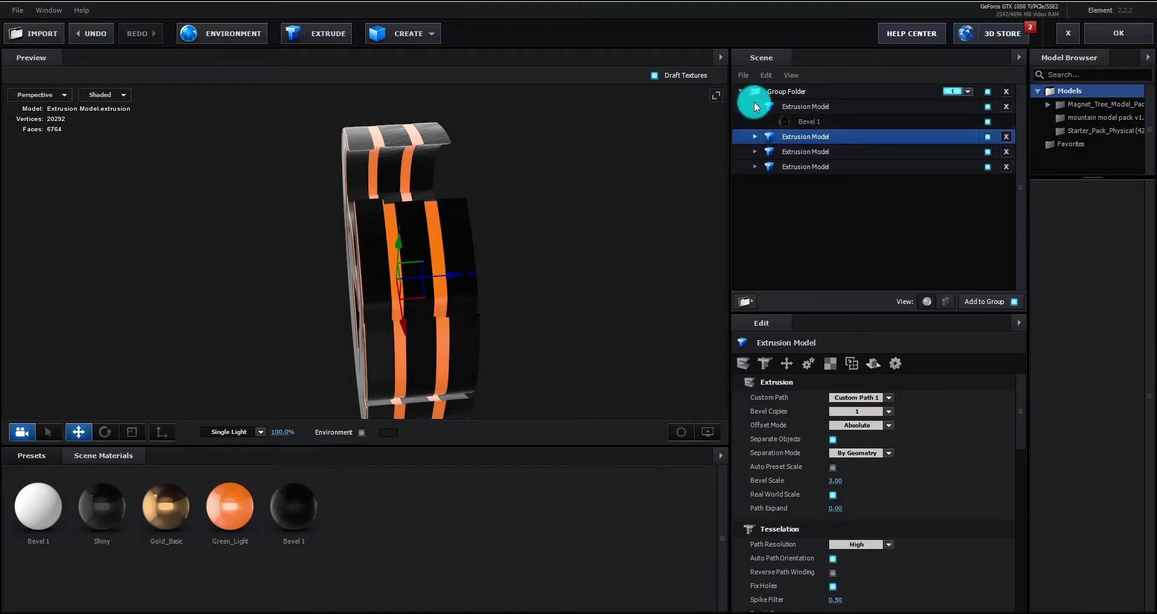
click(753, 101)
Assign the front extrusion model with the Shiny and Green_Light bevels to auxiliary animation Channel 1.
click(786, 137)
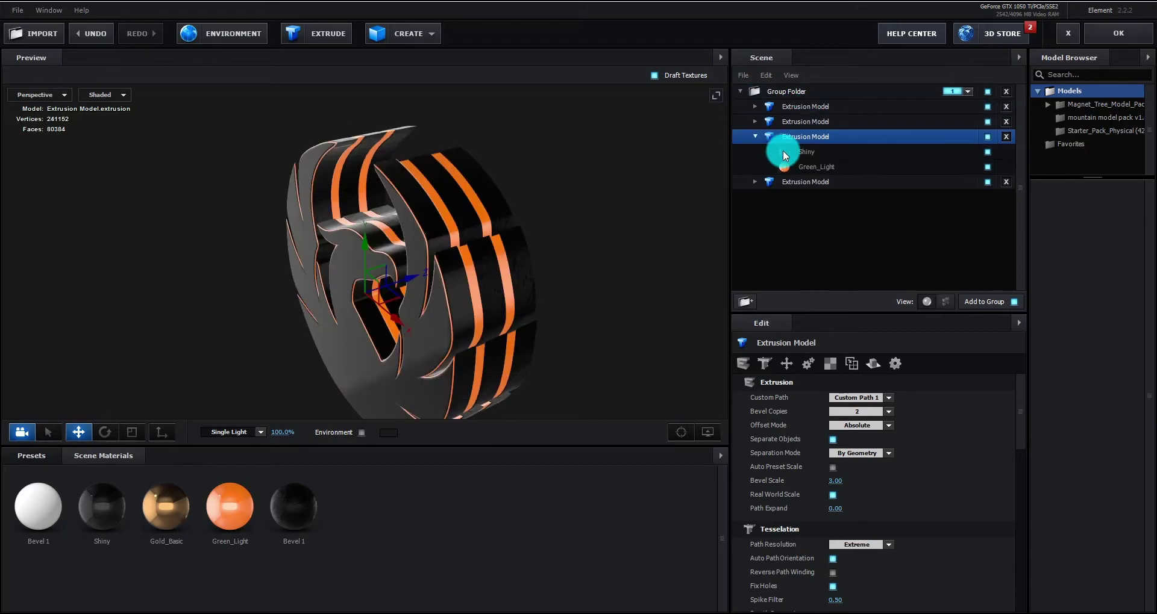
right_click(873, 136)
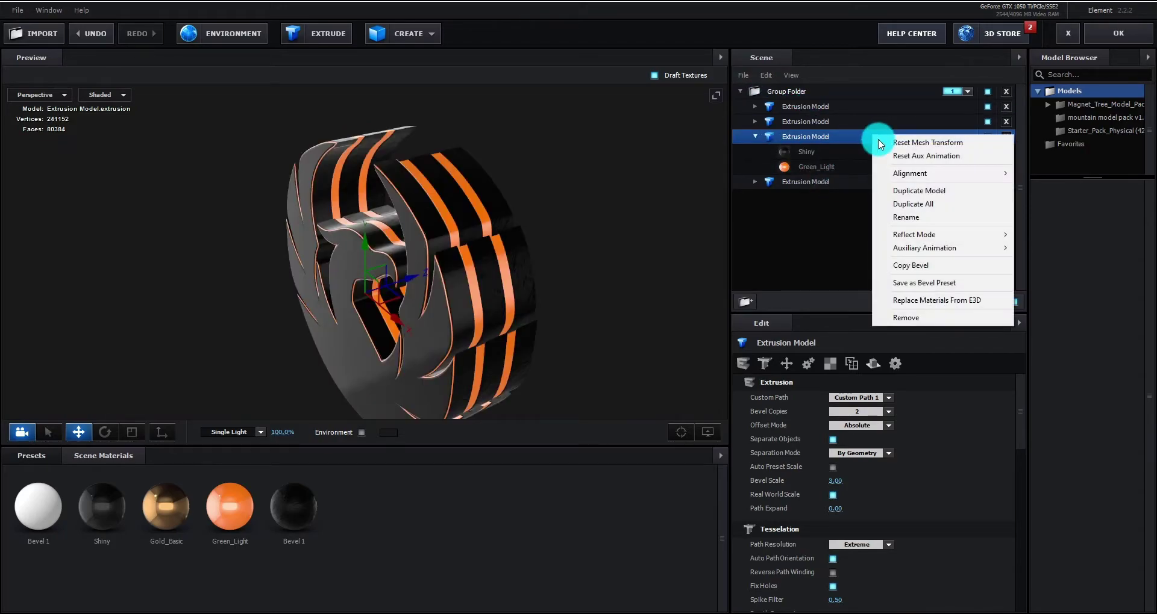
mouse_move(933, 249)
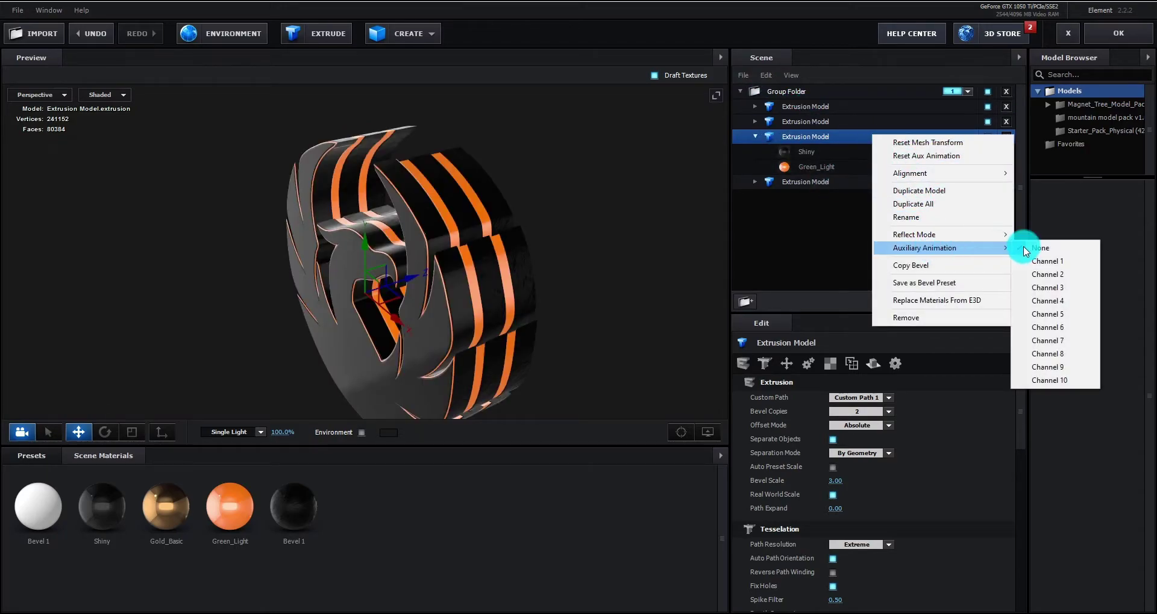
click(1053, 263)
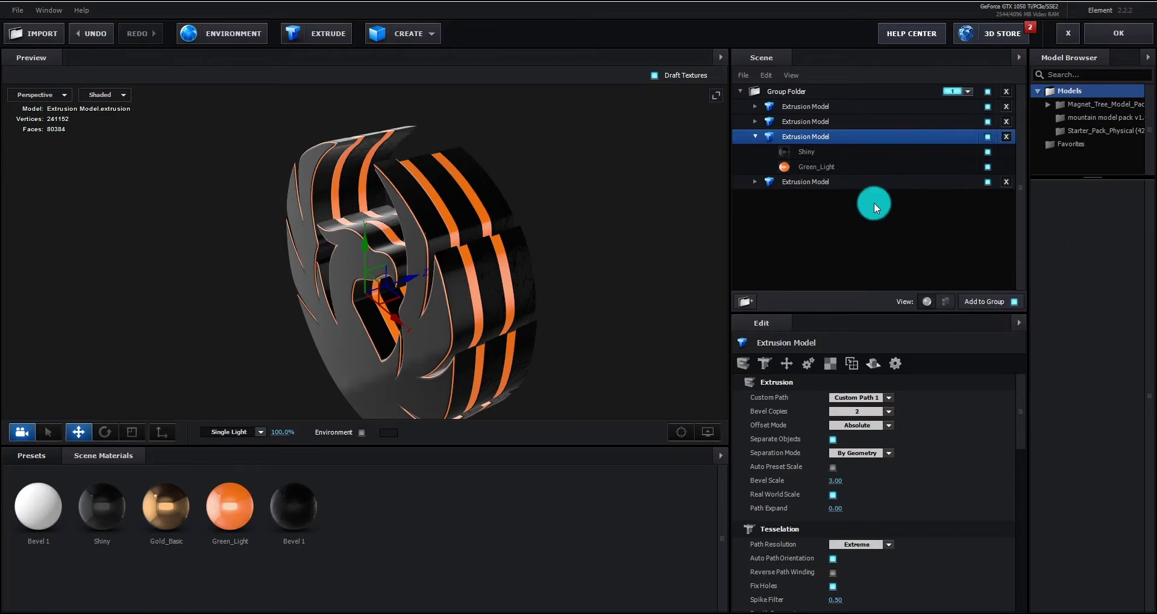
click(756, 136)
Assign the second extrusion model in the group, the middle black layer, to auxiliary animation Channel 2.
click(862, 120)
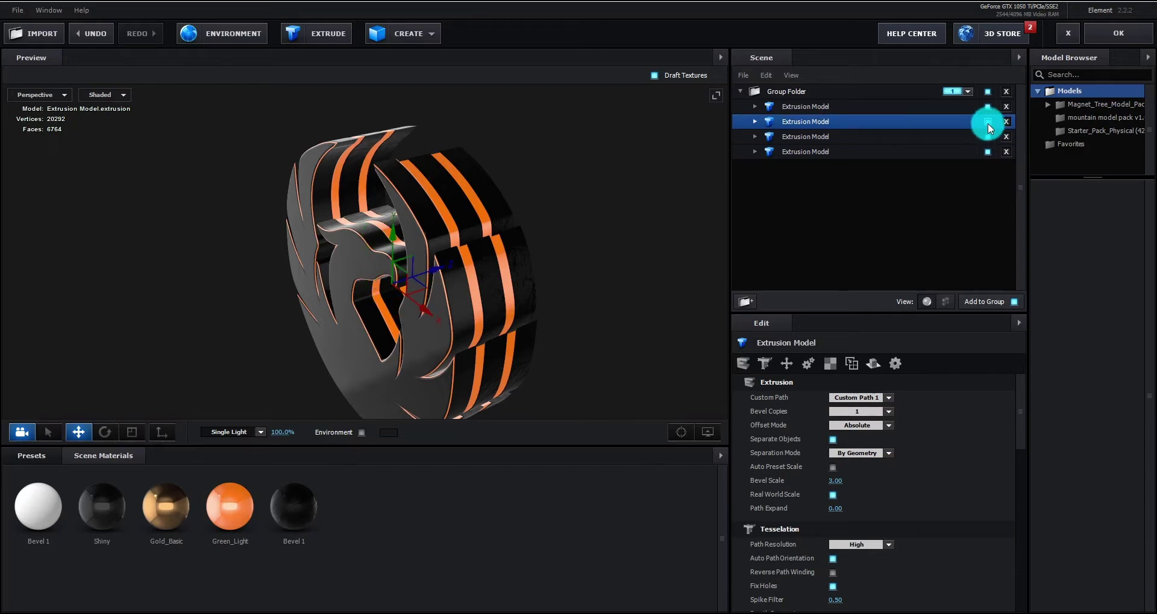
click(987, 124)
click(988, 123)
right_click(859, 120)
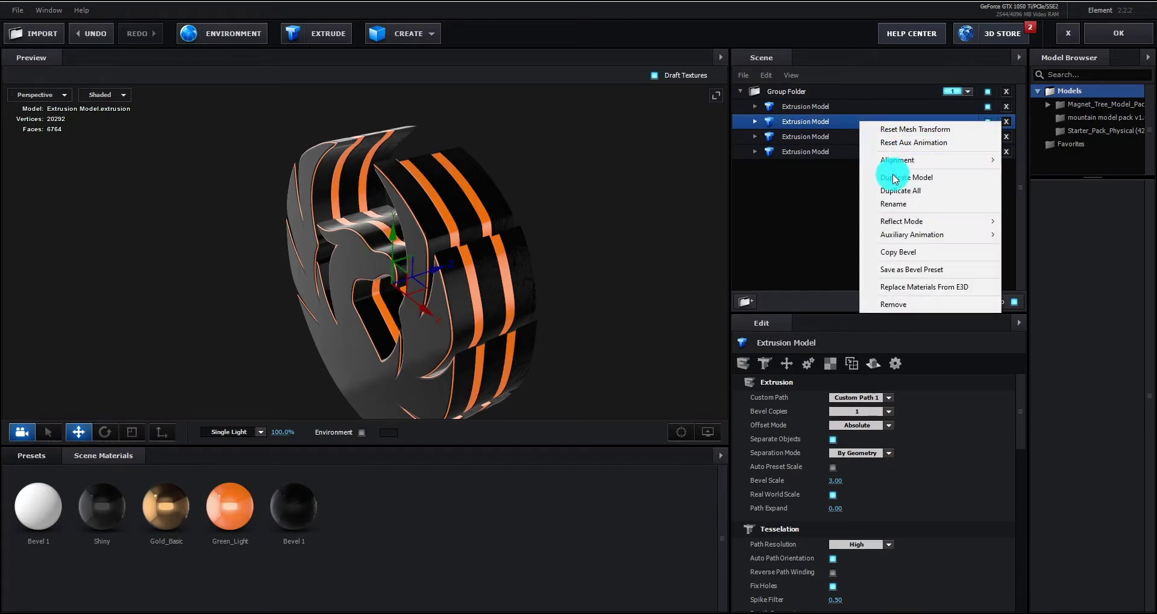
mouse_move(911, 237)
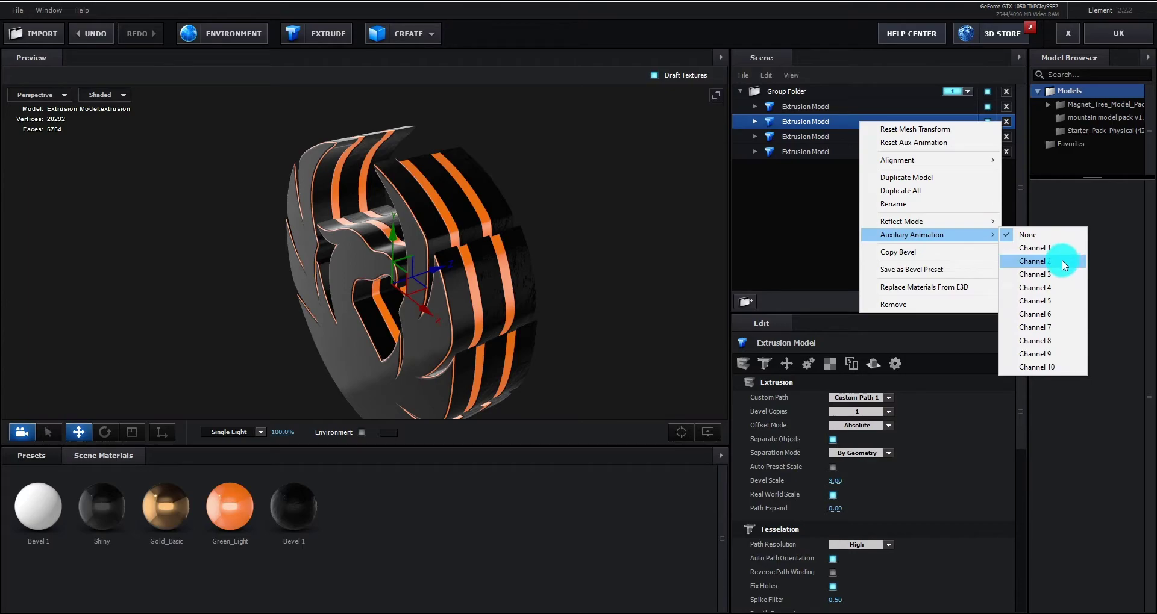
click(1062, 263)
Assign the first extrusion model in the group, the rear black layer, to auxiliary animation Channel 3.
click(932, 108)
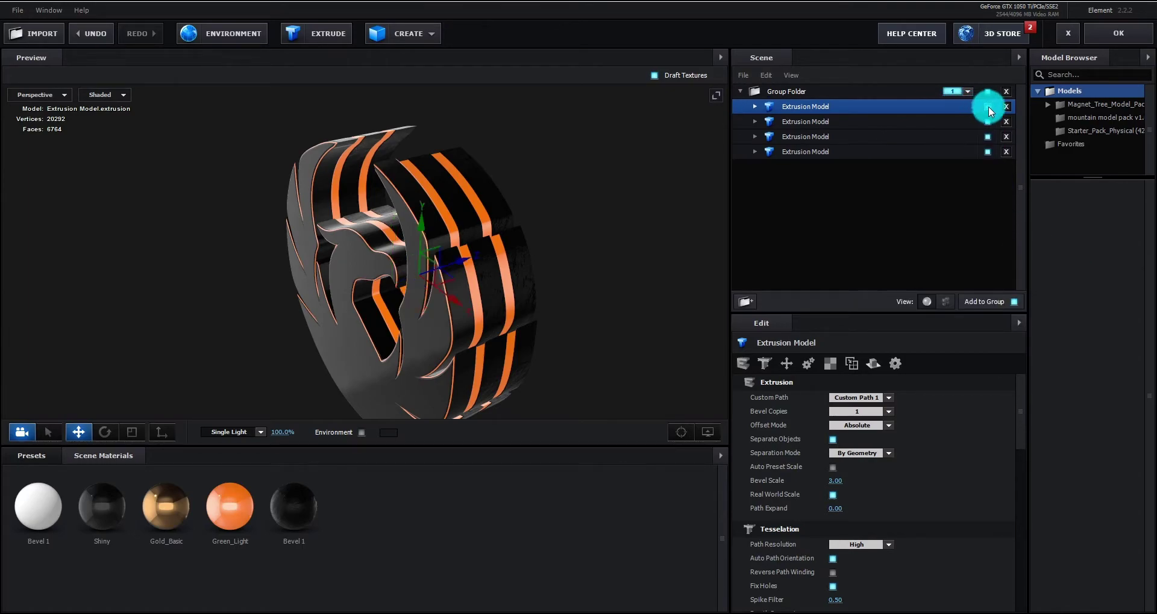
right_click(862, 106)
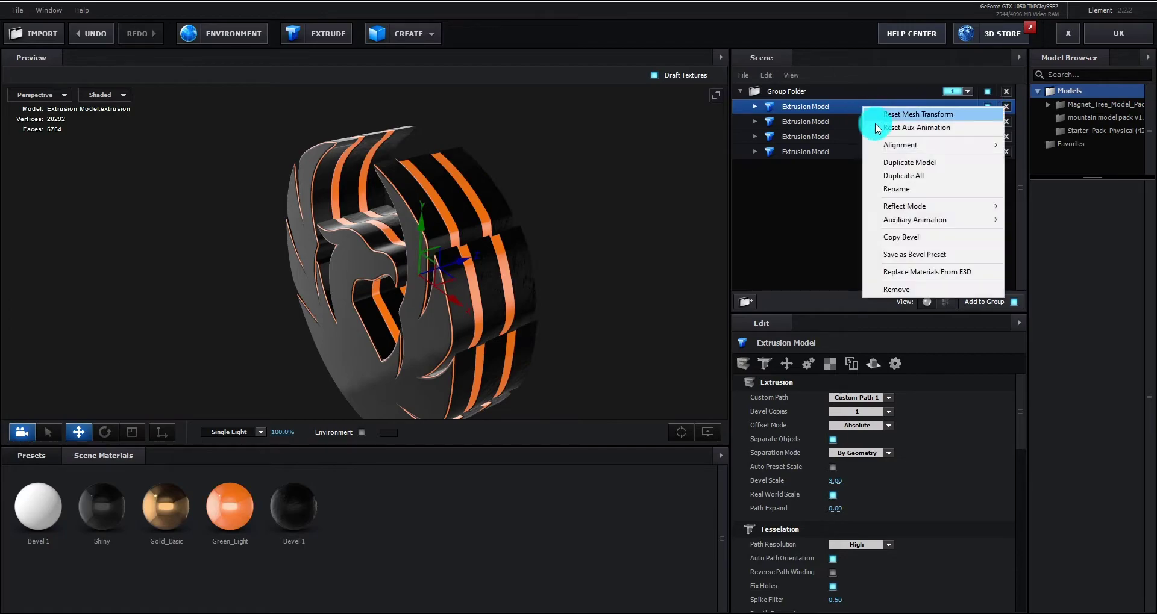
mouse_move(913, 220)
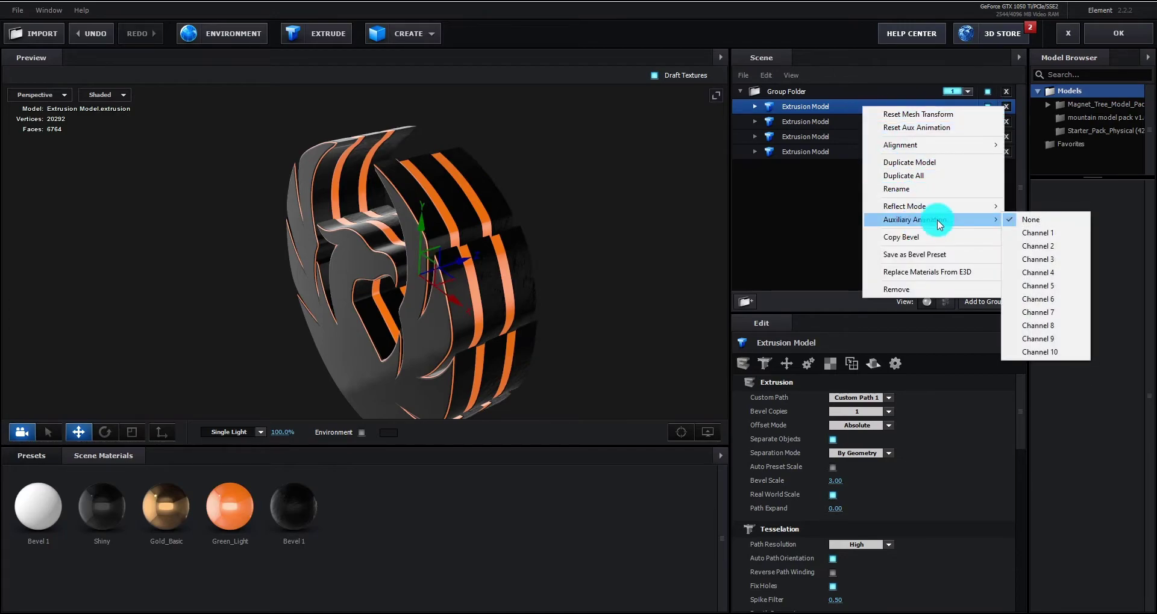
click(1053, 260)
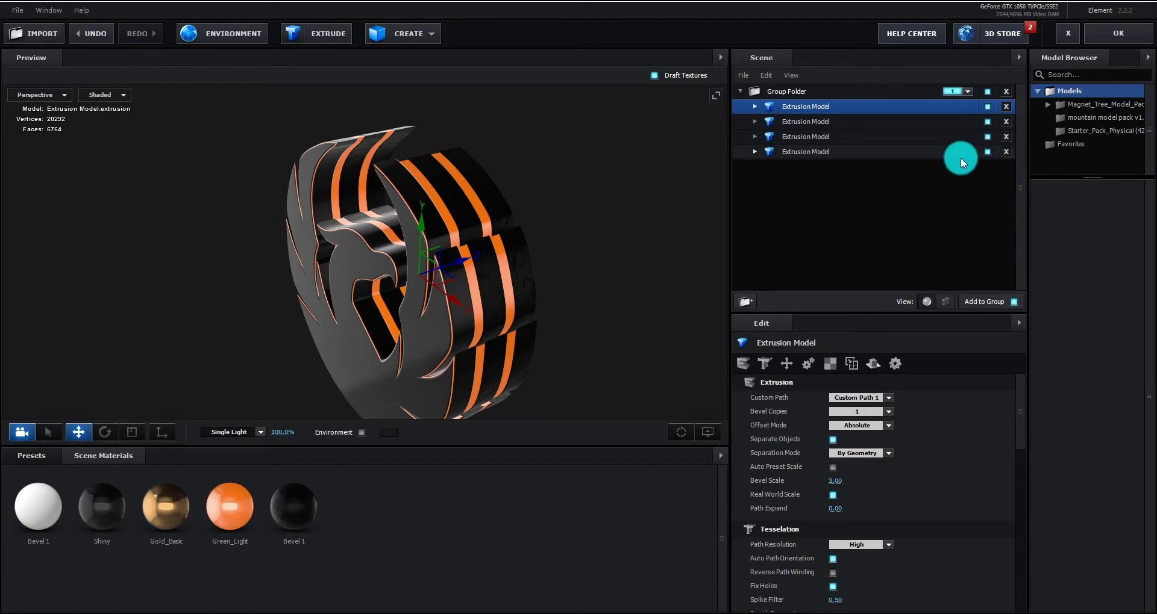
Identify the last extrusion model by toggling its visibility and assign it to auxiliary animation Channel 4.
click(929, 154)
click(989, 150)
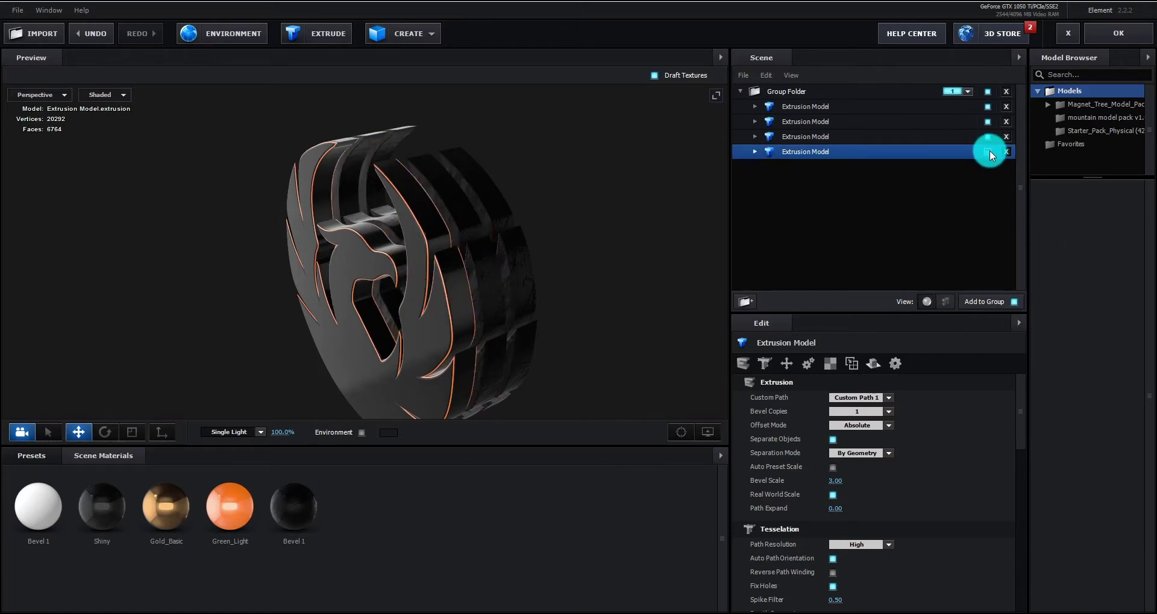
click(989, 151)
right_click(882, 152)
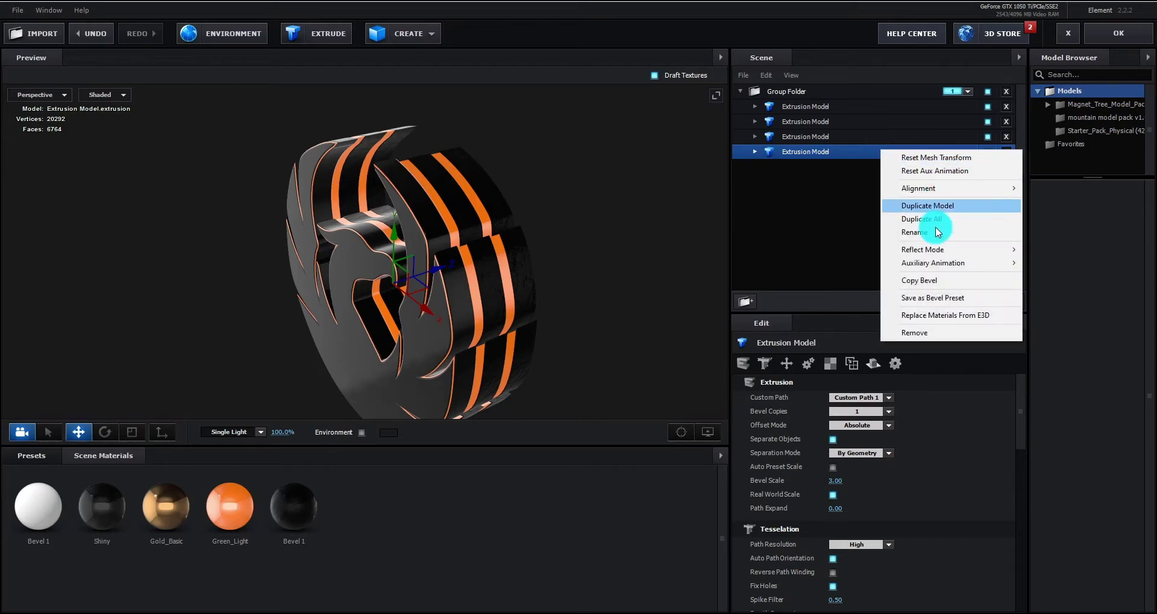
mouse_move(951, 263)
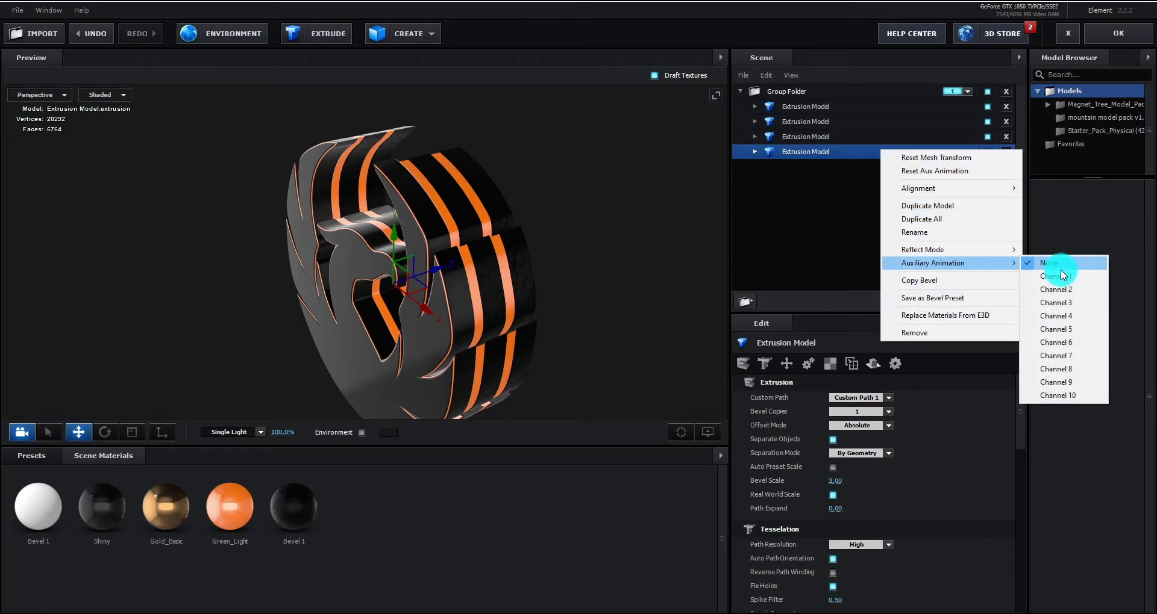
click(1066, 318)
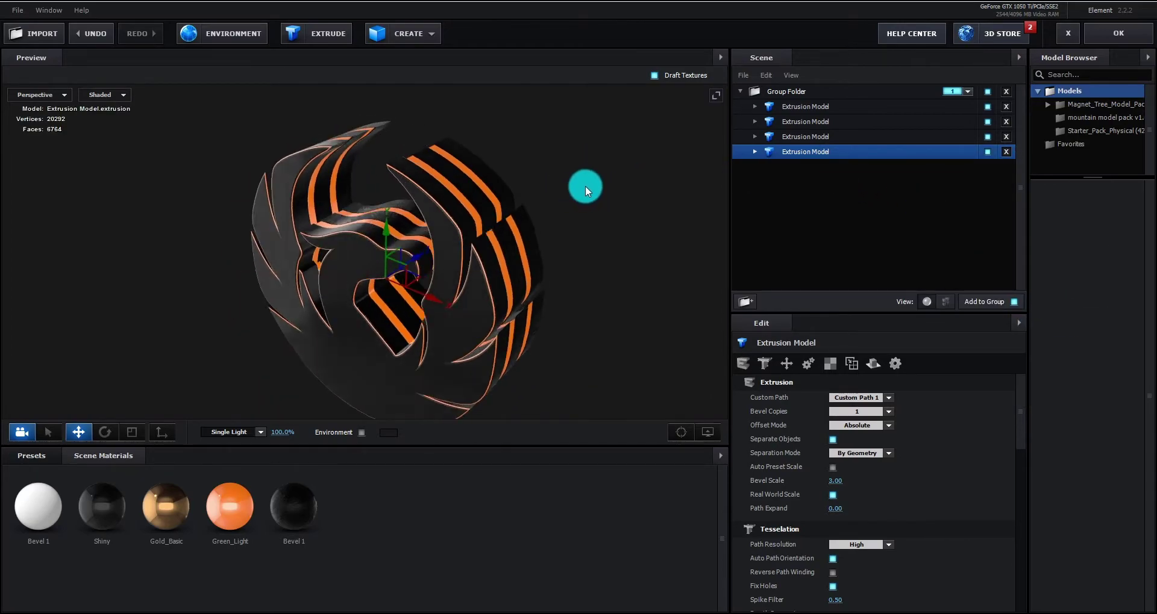
Create a plane model and rotate it upright to an X orientation of 270°.
click(425, 35)
click(554, 67)
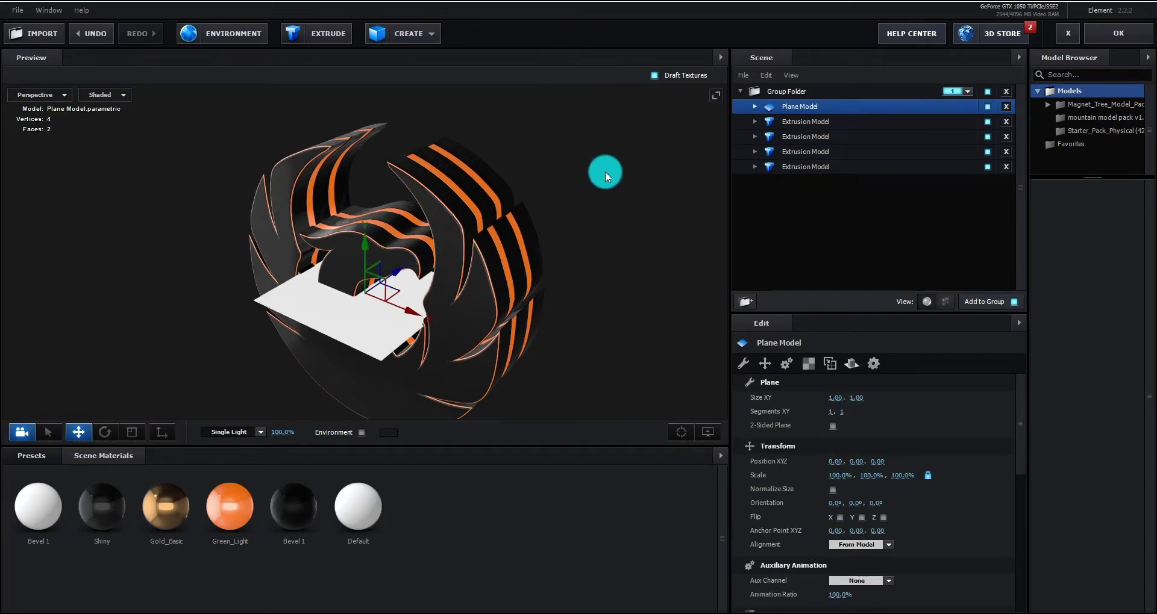
key(e)
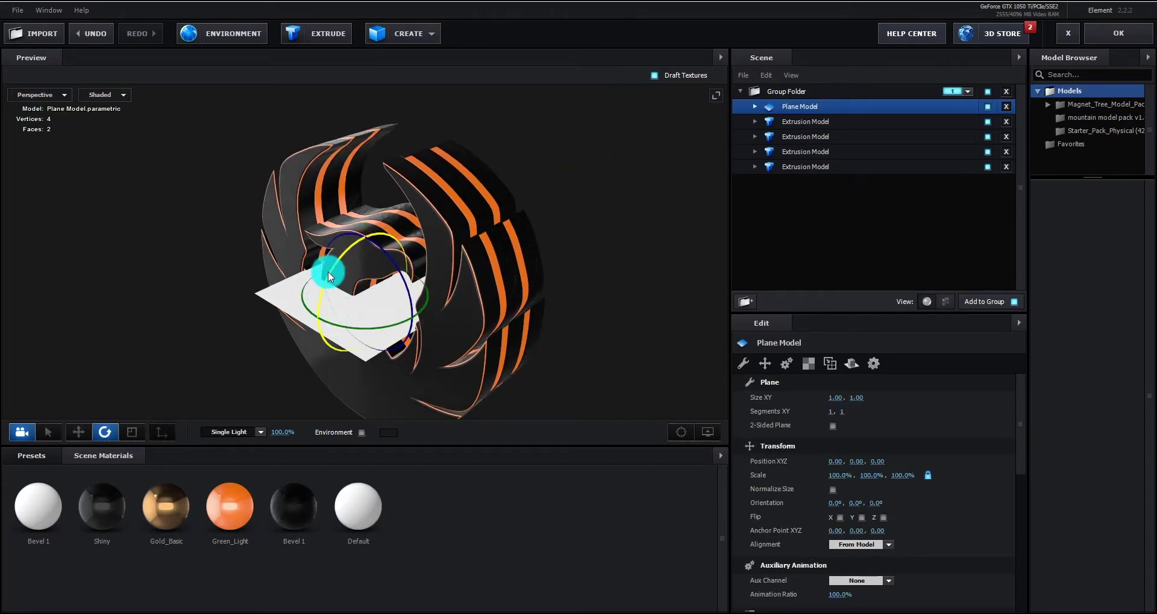
drag(327, 271, 317, 319)
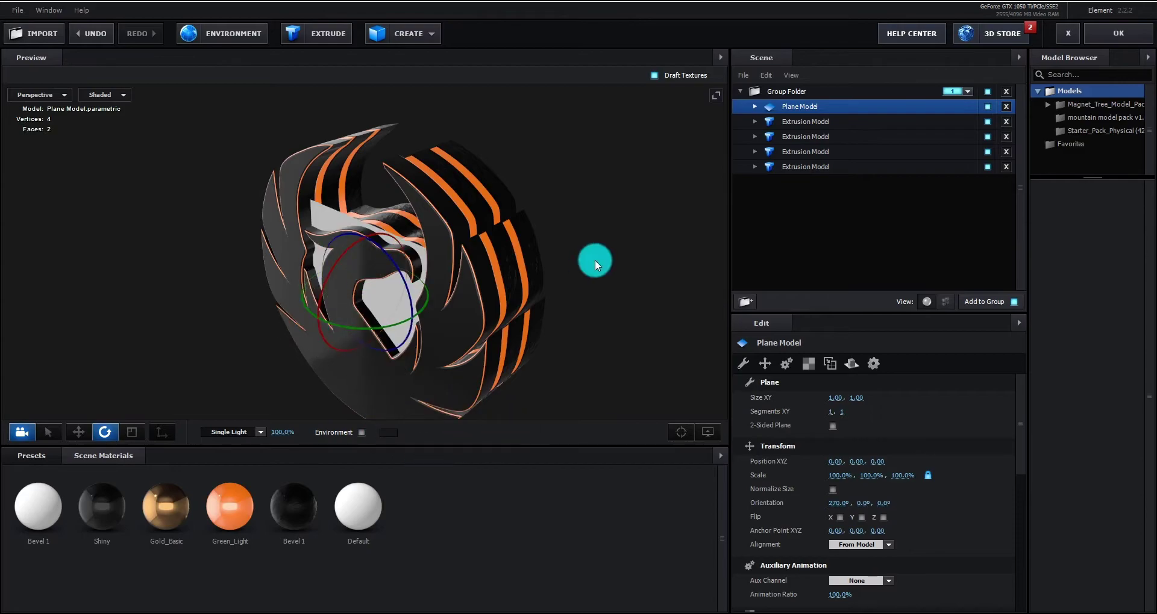
drag(595, 259, 447, 280)
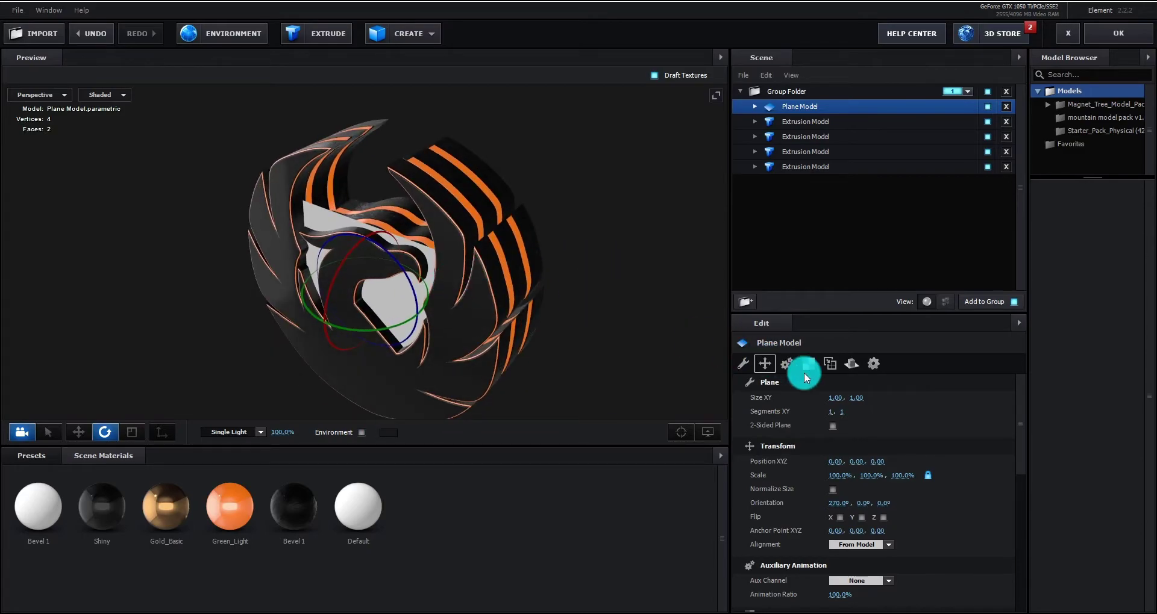
Set the plane's X and Y size to 10 so it fills the background.
text(5)
key(Tab)
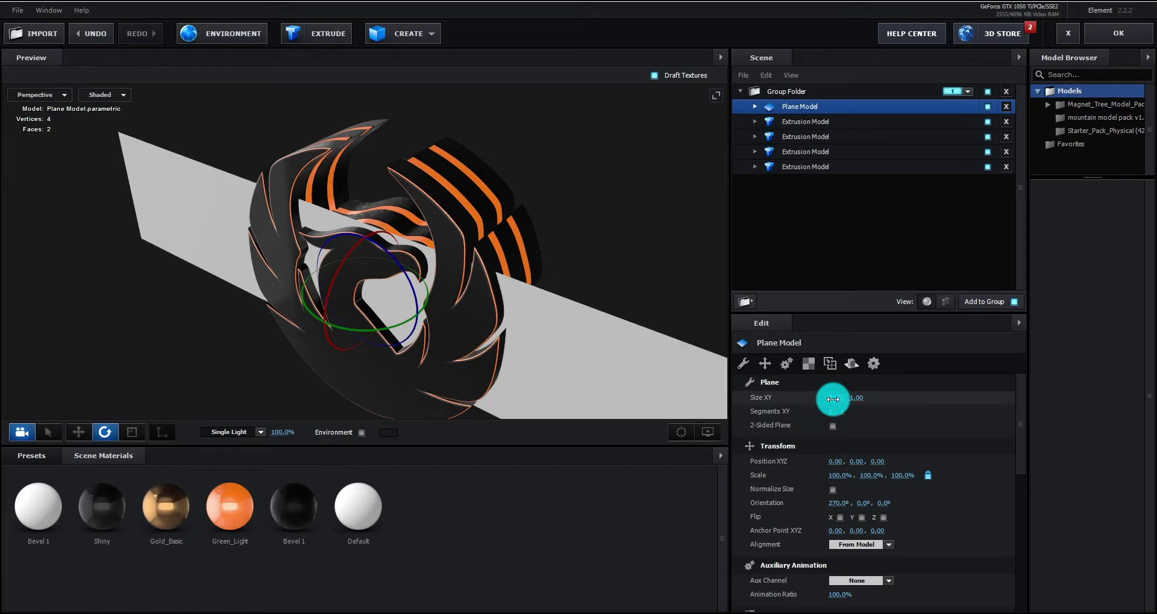
text(5)
scroll(503, 240, down, 3)
click(833, 399)
text(10)
key(Tab)
text(10)
Move the plane backward behind the logo to a Z position of 0.53.
drag(440, 302, 289, 341)
key(w)
drag(432, 271, 464, 273)
scroll(594, 344, up, 3)
drag(522, 300, 467, 332)
key(ctrl+z)
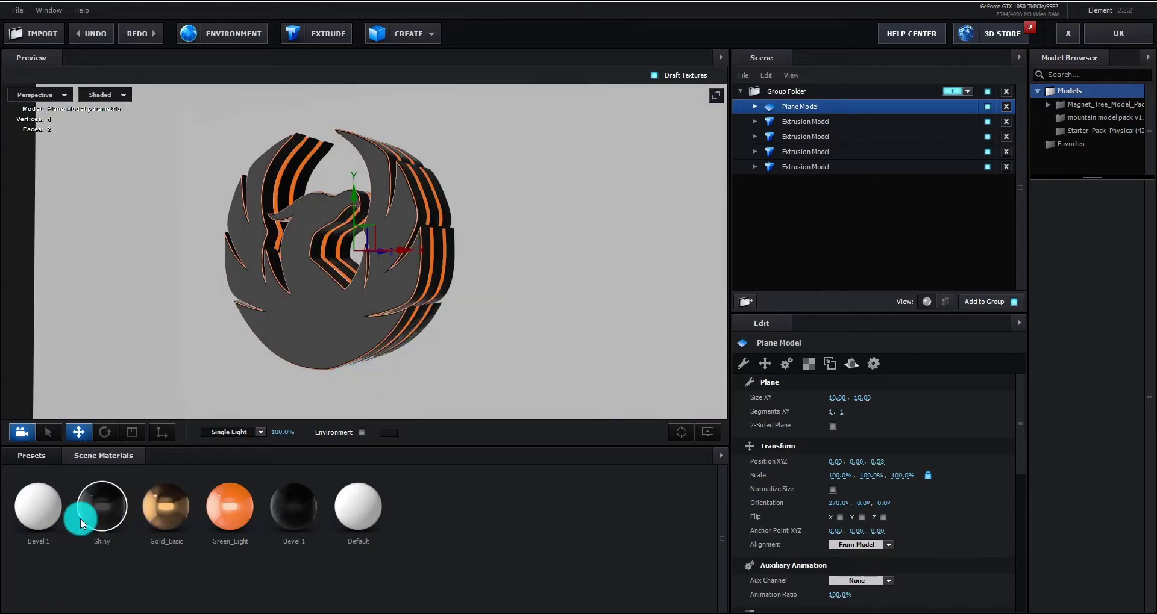
Apply the metal_black material from the Pro_Shaders_2 Metal presets to the plane.
click(45, 454)
click(56, 512)
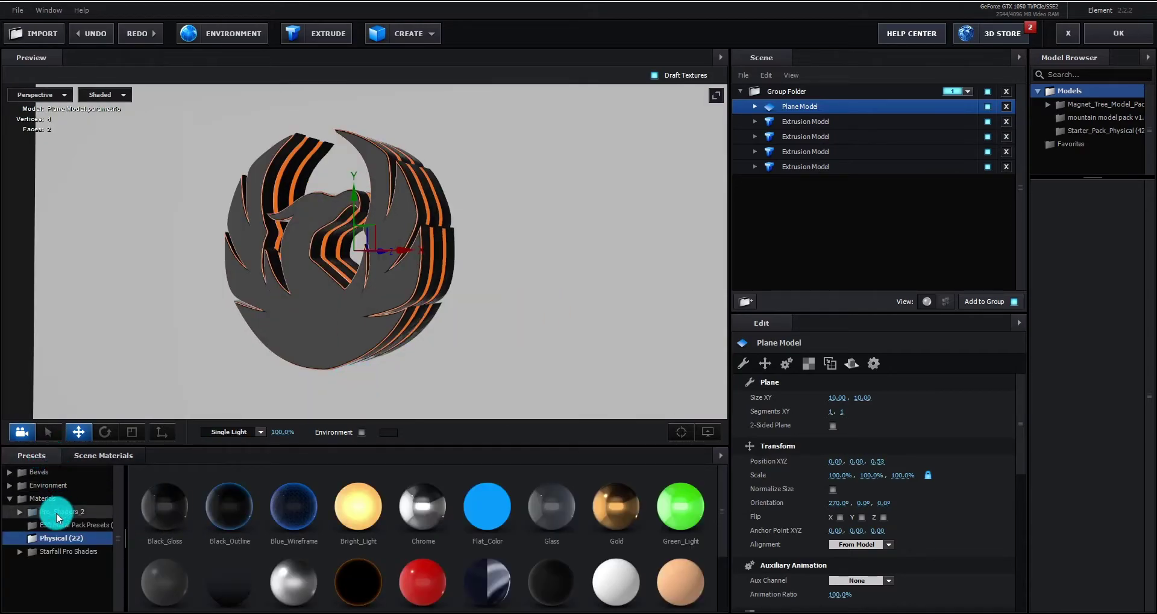
click(67, 578)
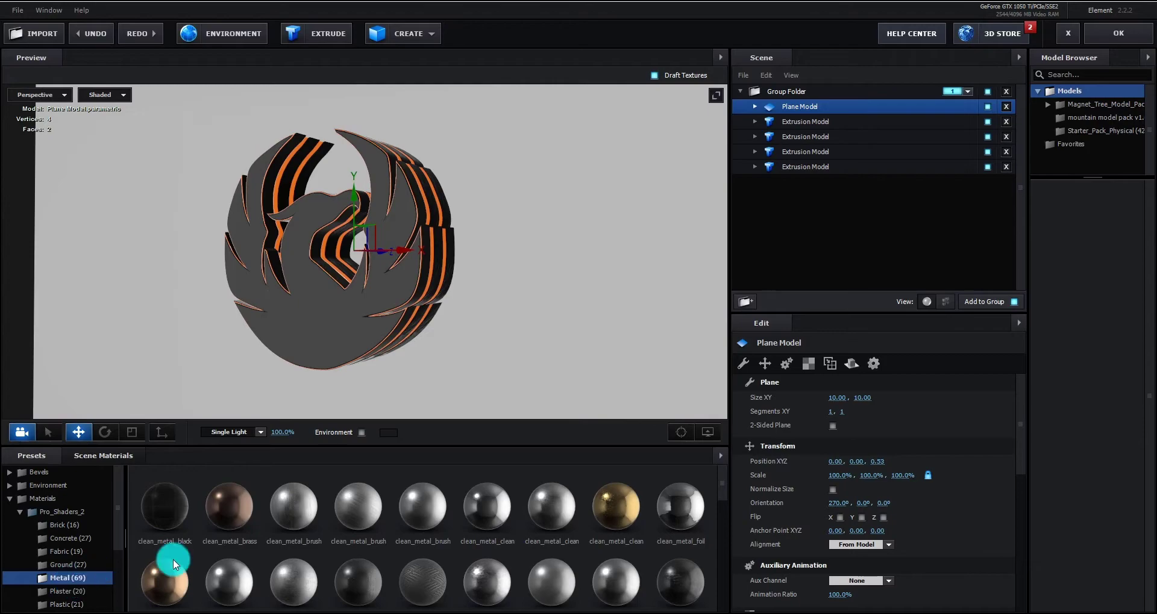
scroll(172, 559, down, 1)
drag(610, 542, 549, 293)
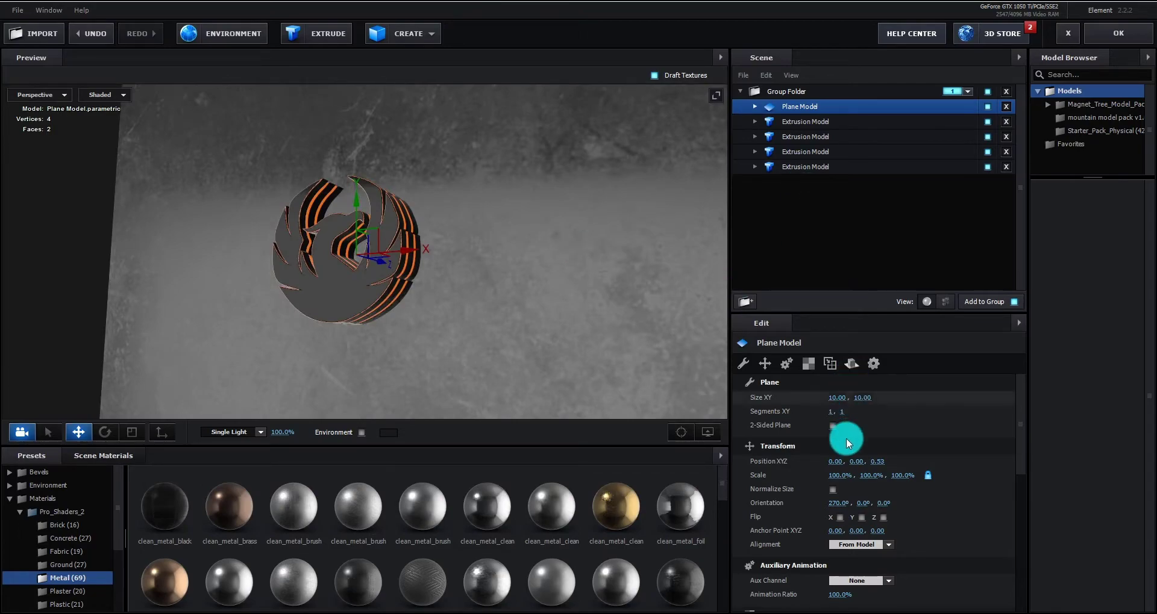
Set the plane's UV Repeat to 5.00 in both directions.
scroll(846, 439, down, 8)
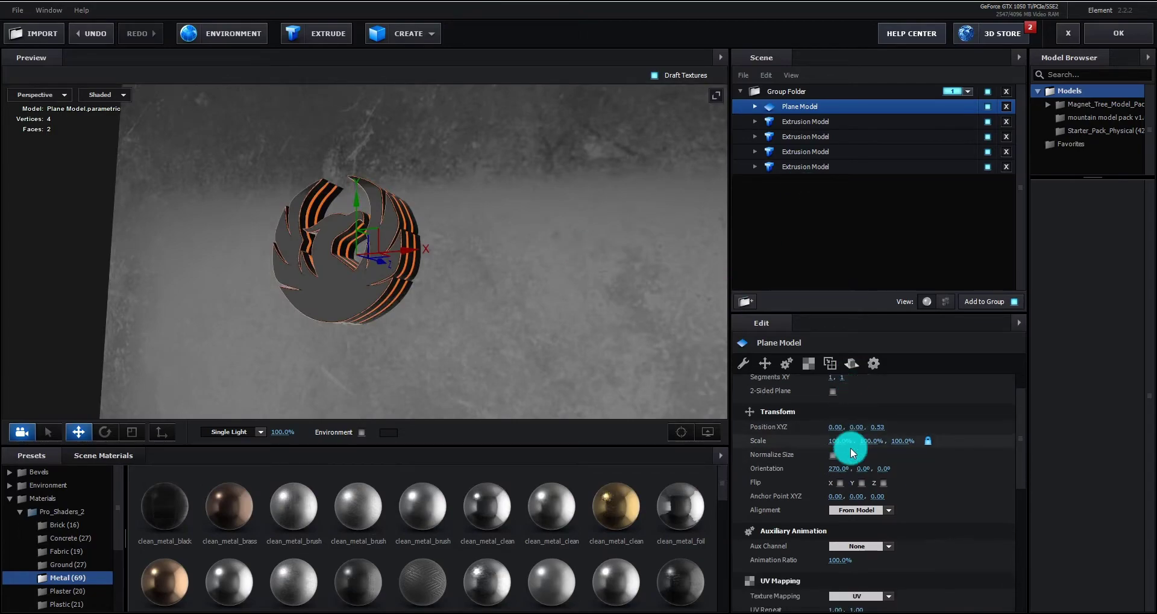
drag(838, 432, 839, 443)
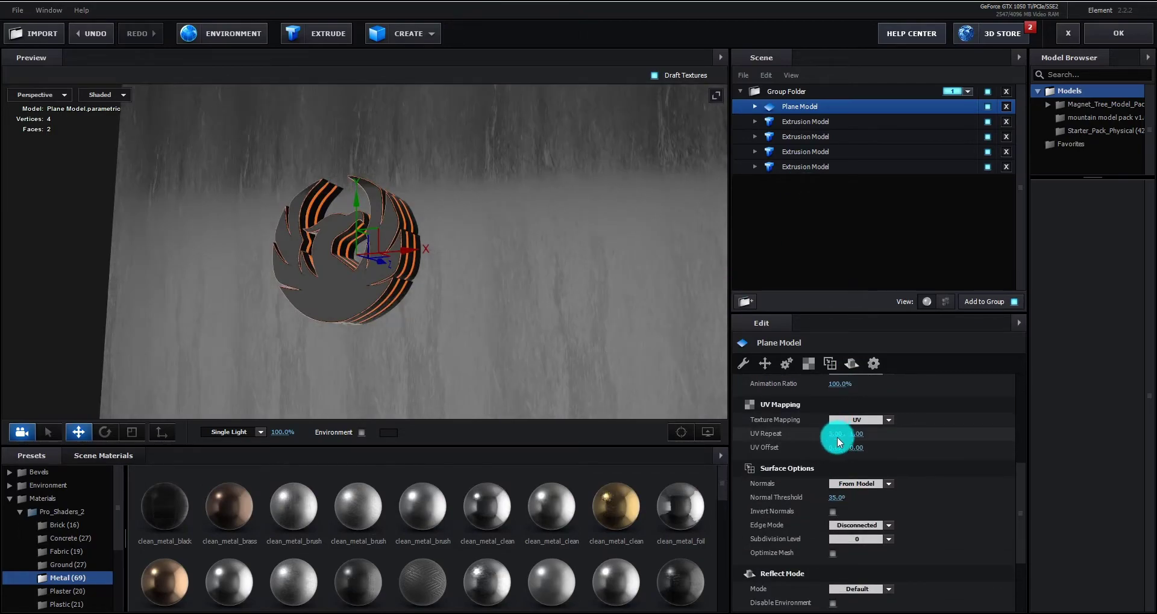
key(Return)
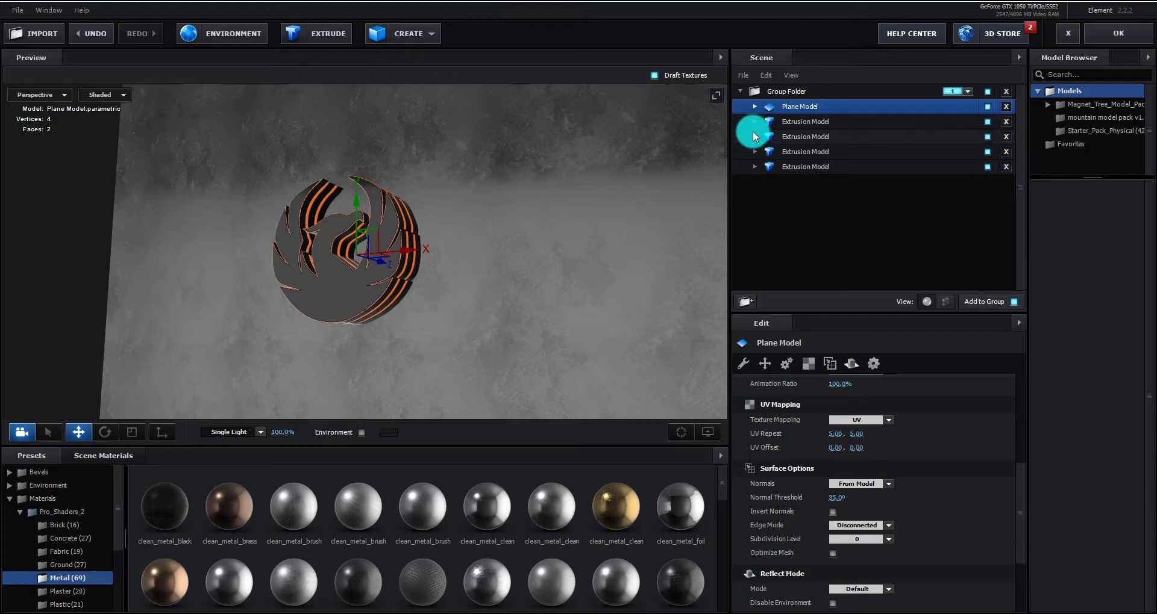
Set the reflectivity intensity of the plane's metal_black material to 3% and accept the scene setup.
click(754, 107)
click(818, 121)
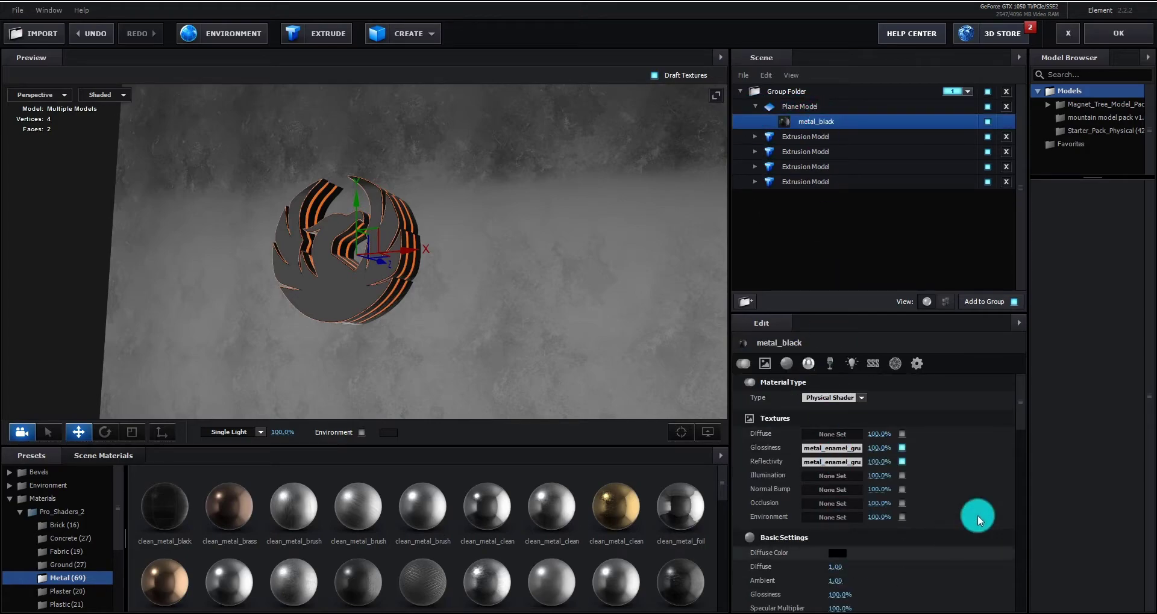
drag(1024, 409, 1025, 439)
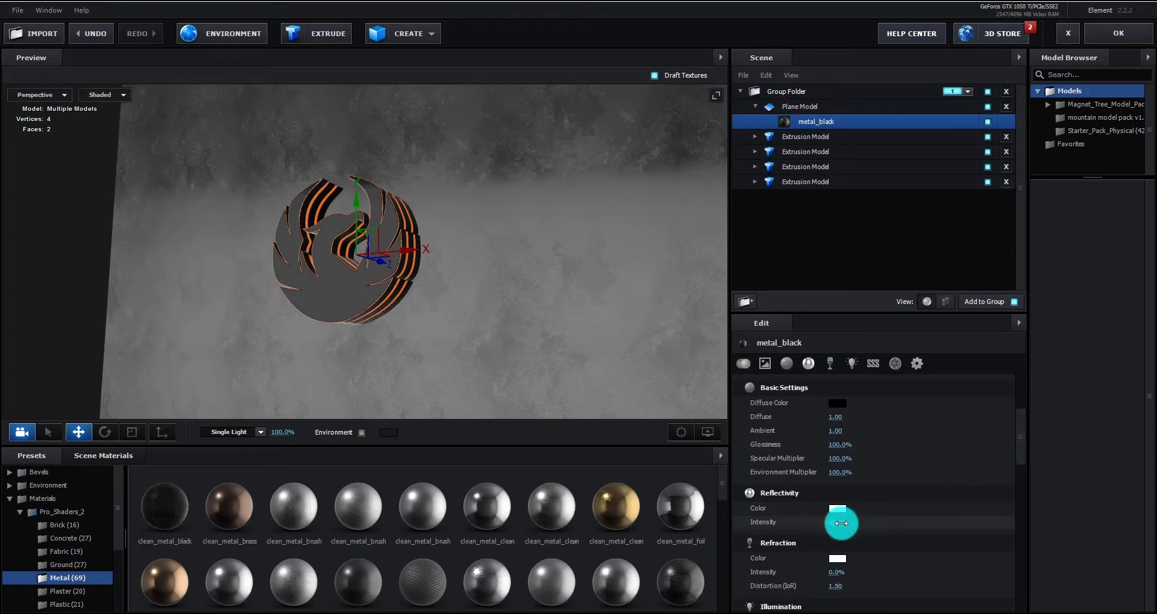
mouse_move(838, 522)
mouse_down()
mouse_move(775, 529)
mouse_move(816, 509)
mouse_move(838, 522)
mouse_up()
drag(613, 282, 582, 348)
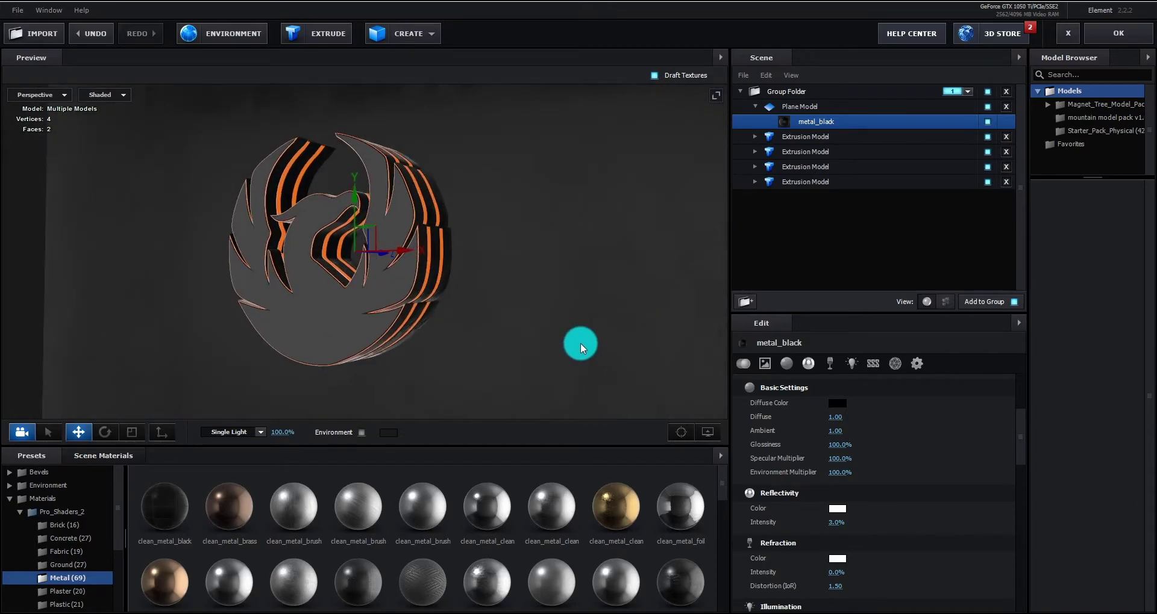
click(1118, 33)
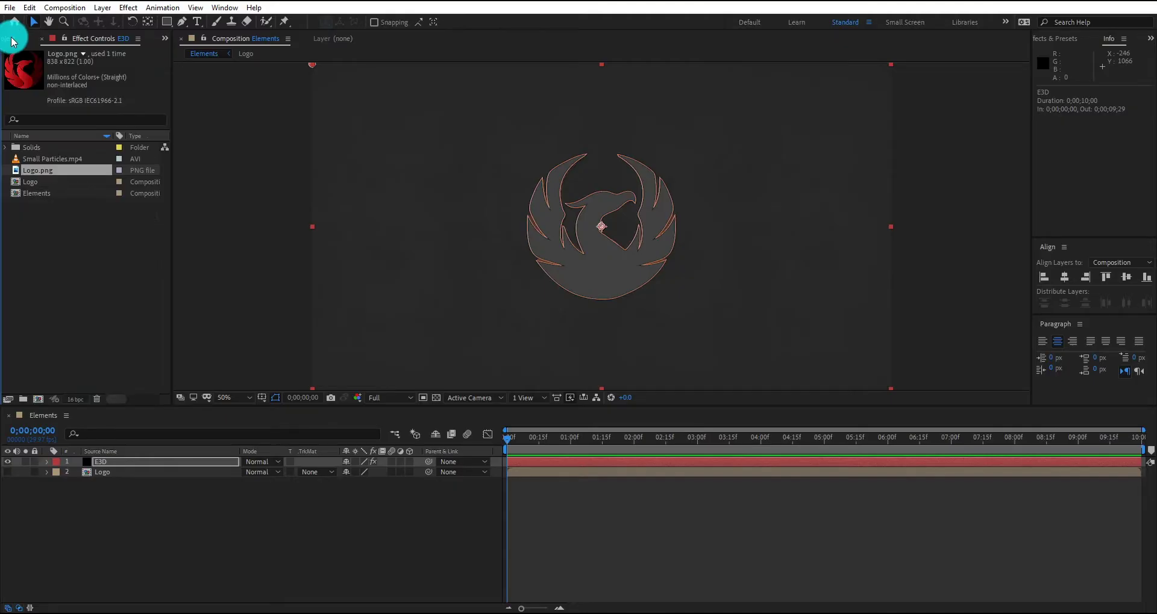
Create a new 1920 x 1080 composition named Noise with a 10-second duration.
click(63, 279)
right_click(36, 250)
click(74, 261)
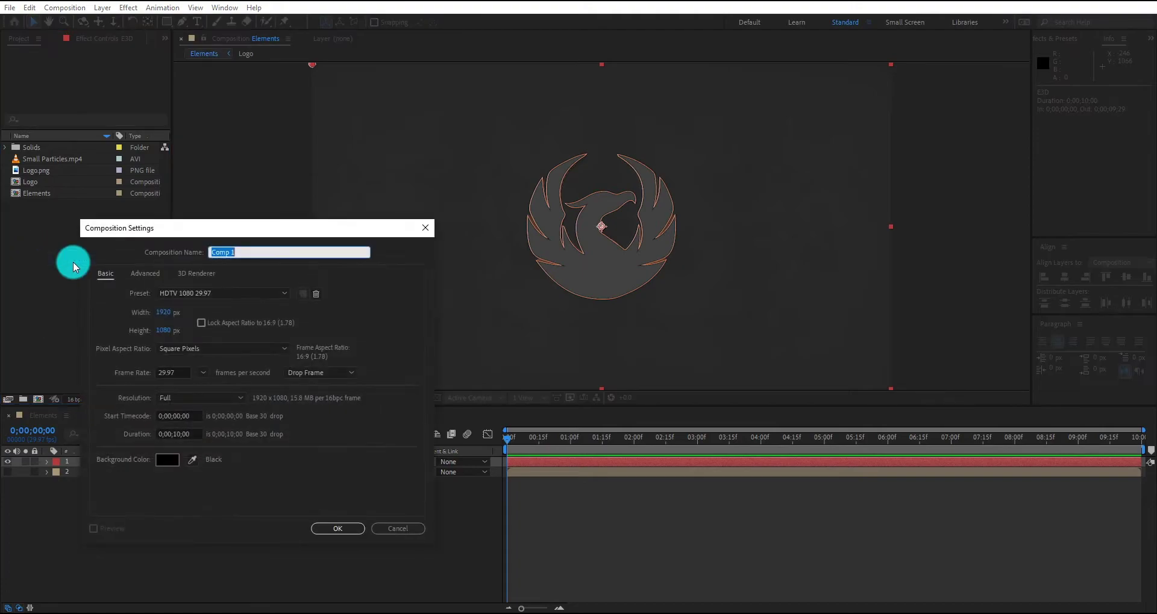
text(Noise)
key(Return)
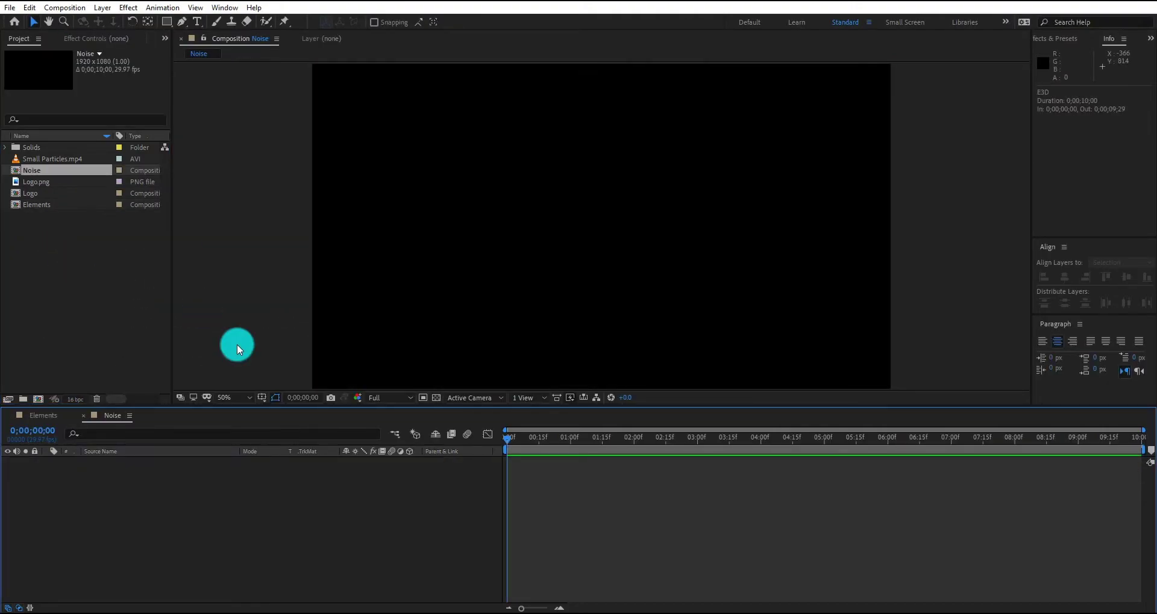
Add a full-size black solid layer to the Noise composition.
right_click(253, 549)
mouse_move(317, 422)
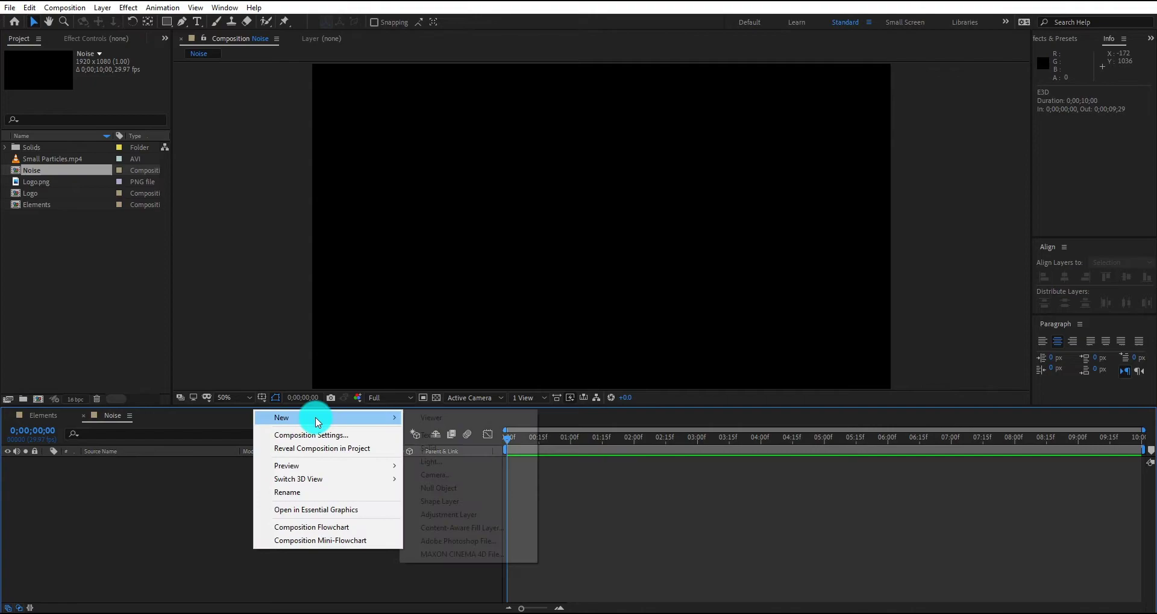
click(446, 449)
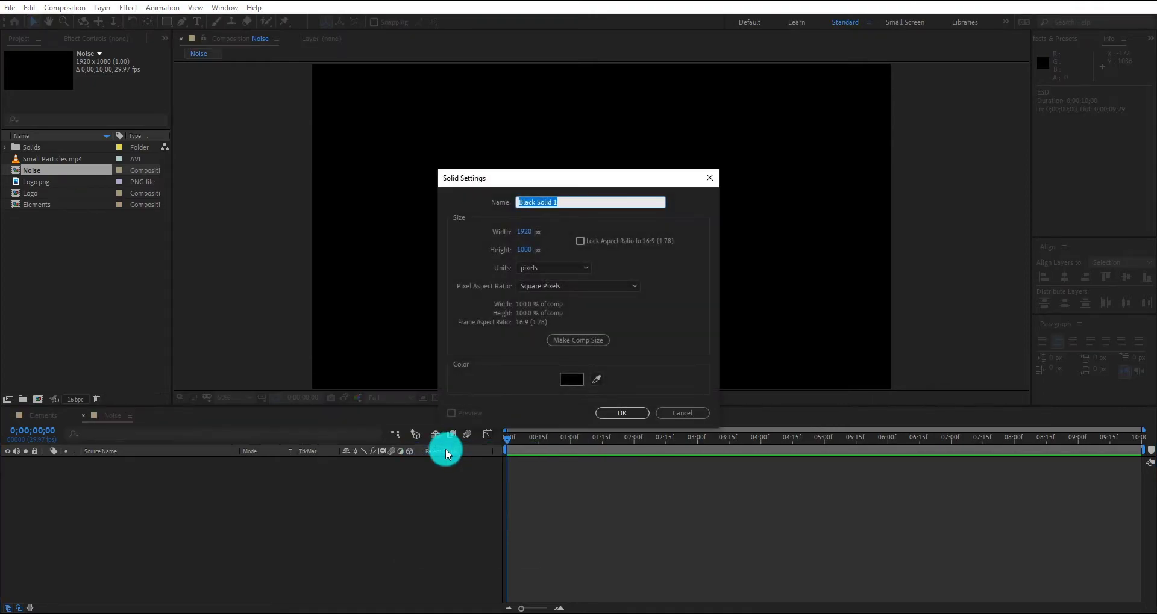
key(Return)
Find the Turbulent Noise effect and apply it to the black solid.
click(1060, 38)
click(1110, 53)
text(no)
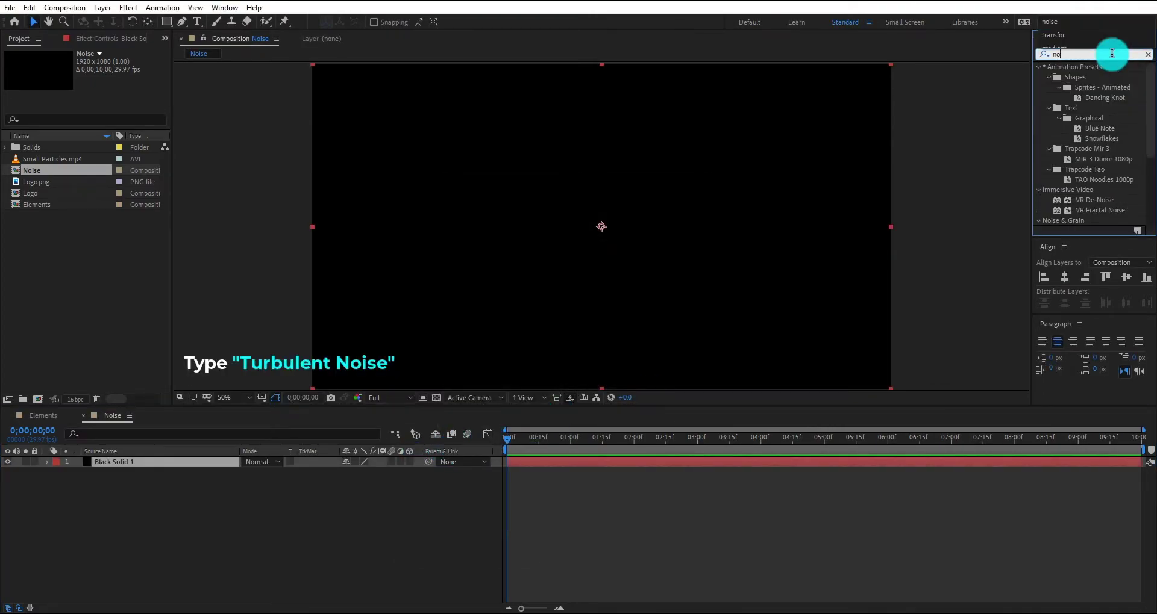
text(ise)
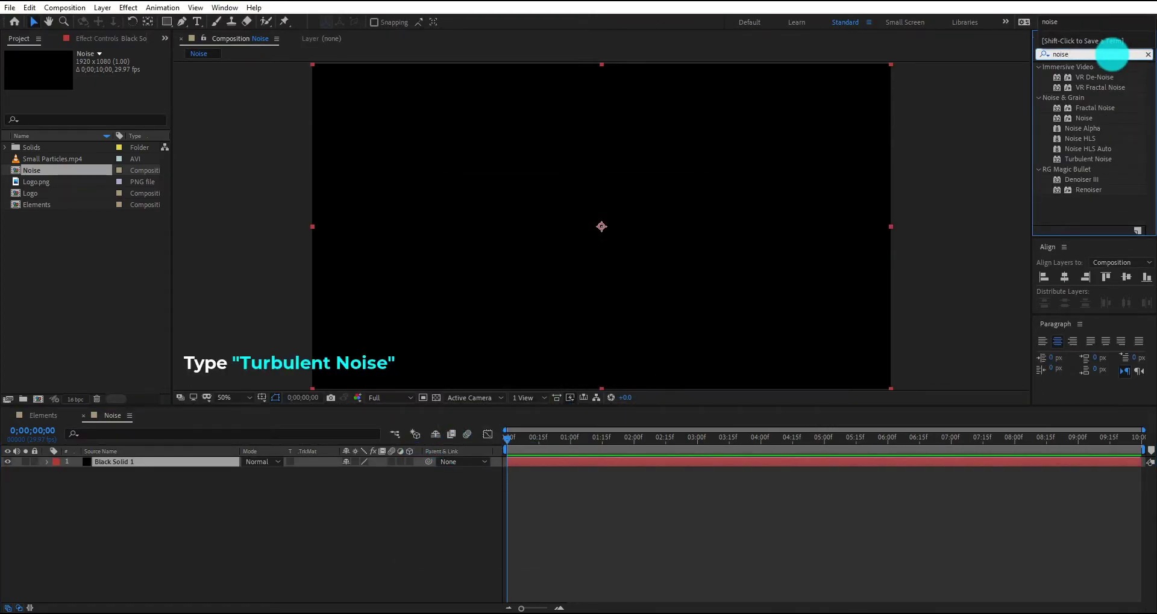
double_click(1079, 159)
Set Turbulent Noise to the Dynamic Twist fractal type and Block noise type, with contrast 55 and brightness 18.
click(125, 74)
click(123, 166)
click(142, 85)
click(117, 99)
drag(105, 105, 78, 105)
drag(102, 115, 123, 117)
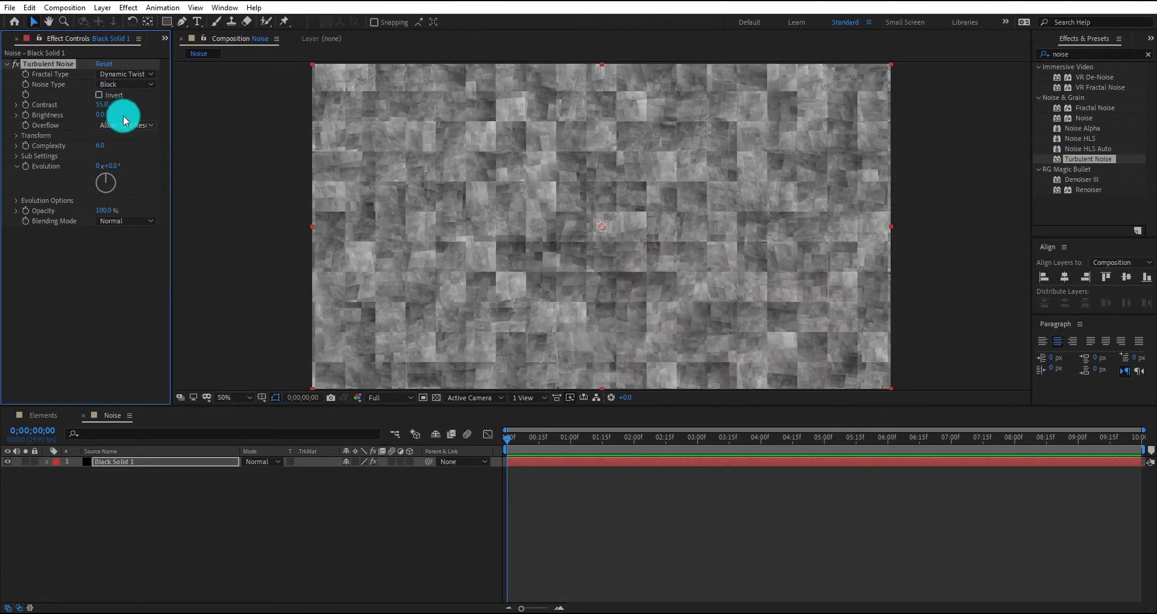
Turn off the noise's uniform scaling and set its scale width to 50.3 and scale height to 36.9.
click(16, 135)
click(99, 156)
drag(52, 194, 50, 194)
drag(59, 220, 47, 220)
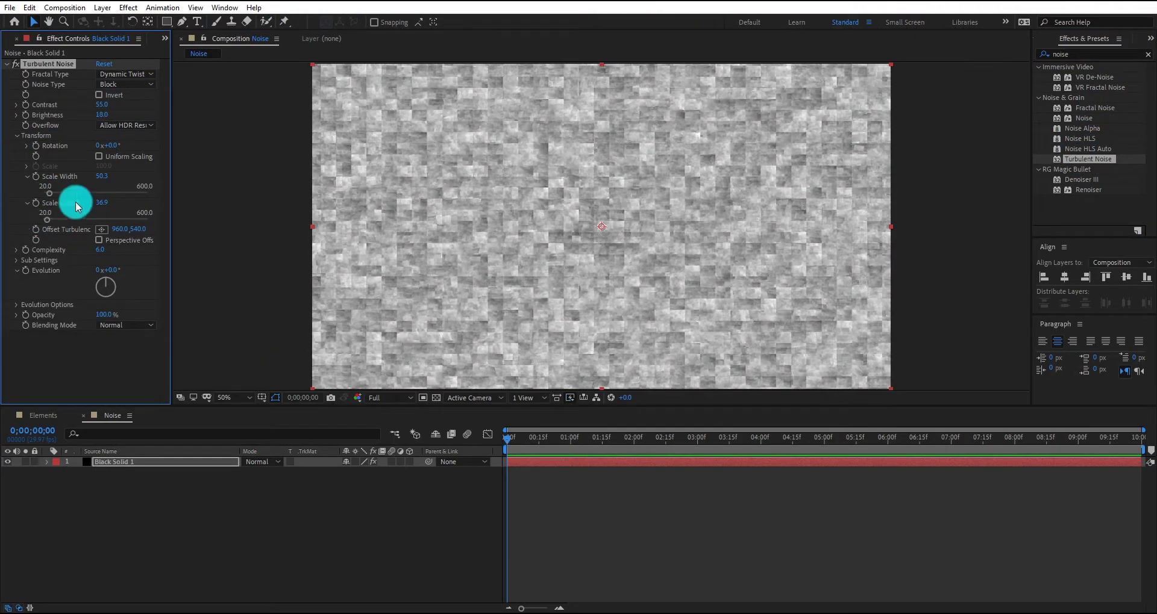
Animate the Turbulent Noise Evolution with the expression time*300.
alt+click(26, 268)
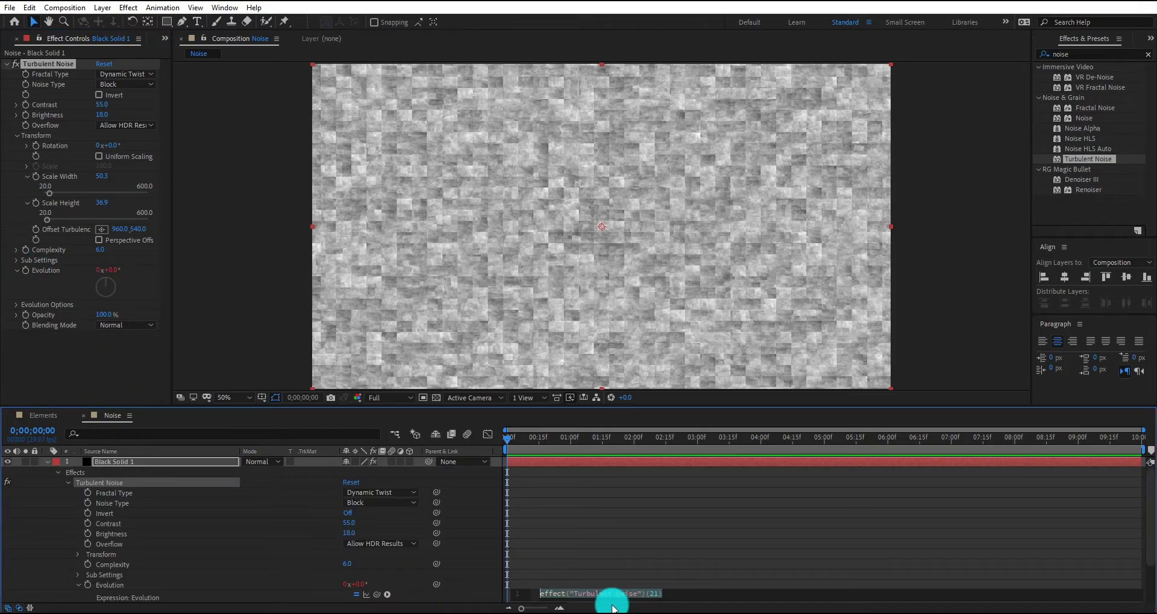
text(time*)
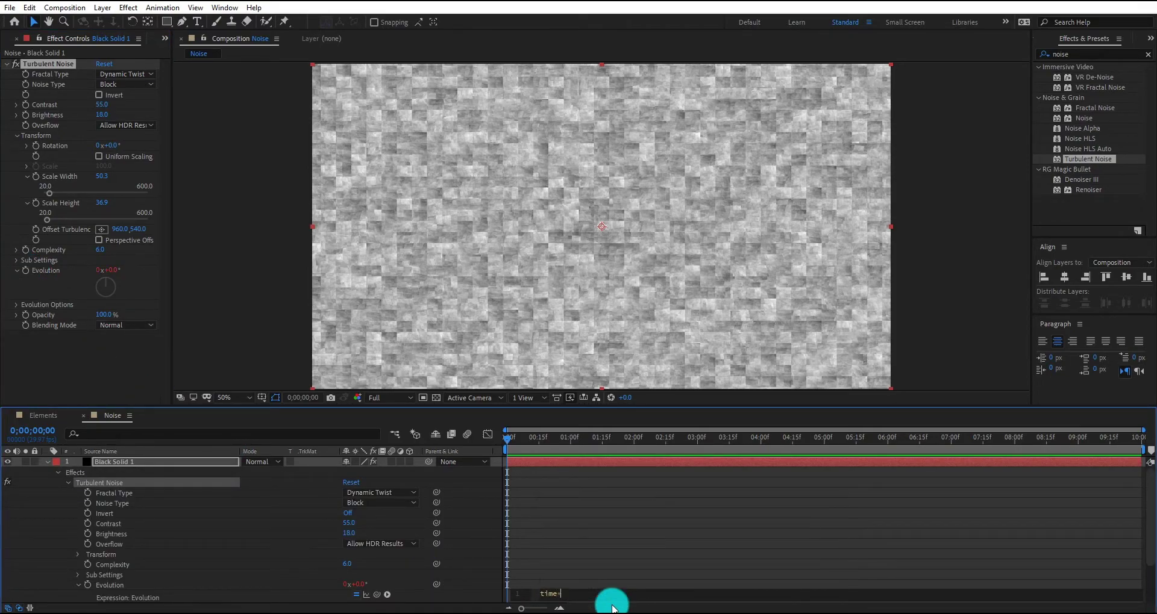
click(596, 575)
Preview the noise animation at Third resolution and return the viewer to Full resolution.
key(space)
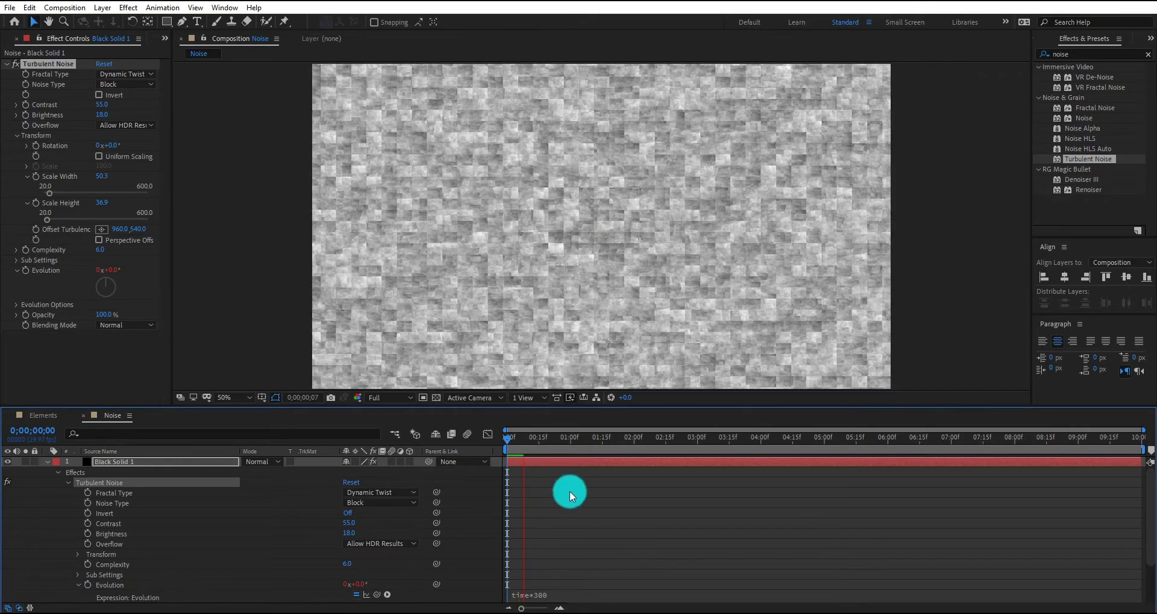
click(389, 398)
click(395, 459)
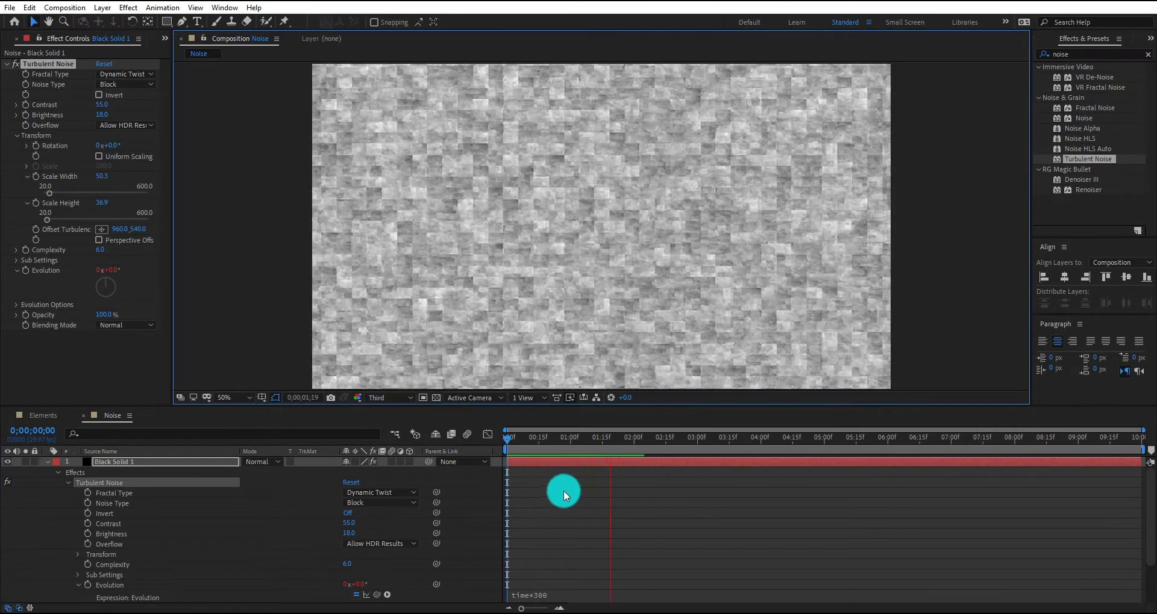
drag(553, 440, 530, 447)
key(Home)
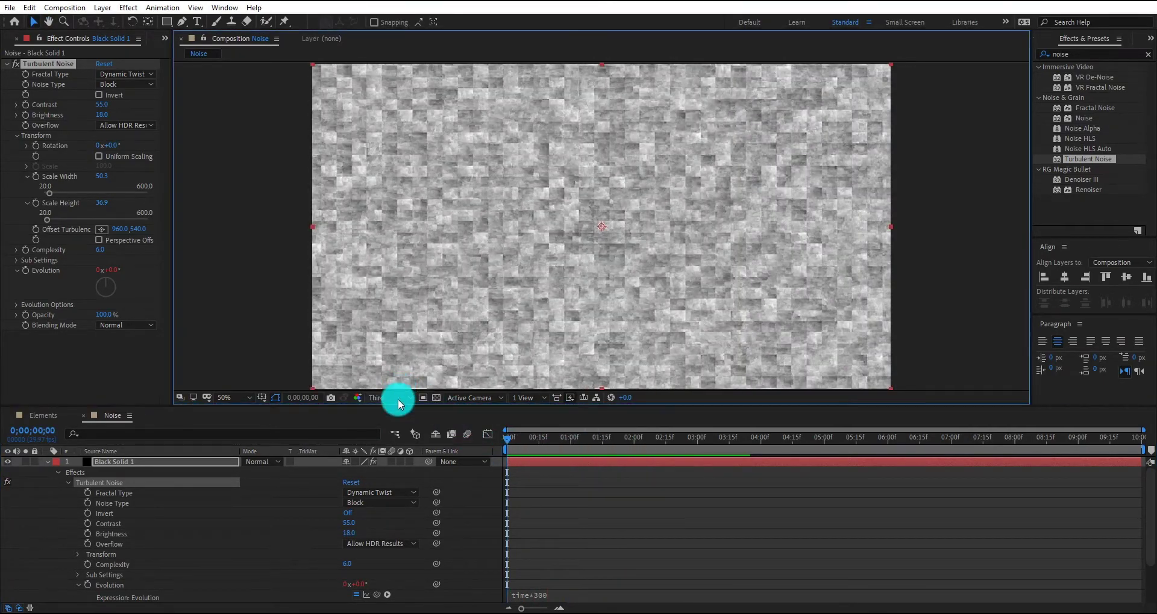
click(397, 403)
click(410, 428)
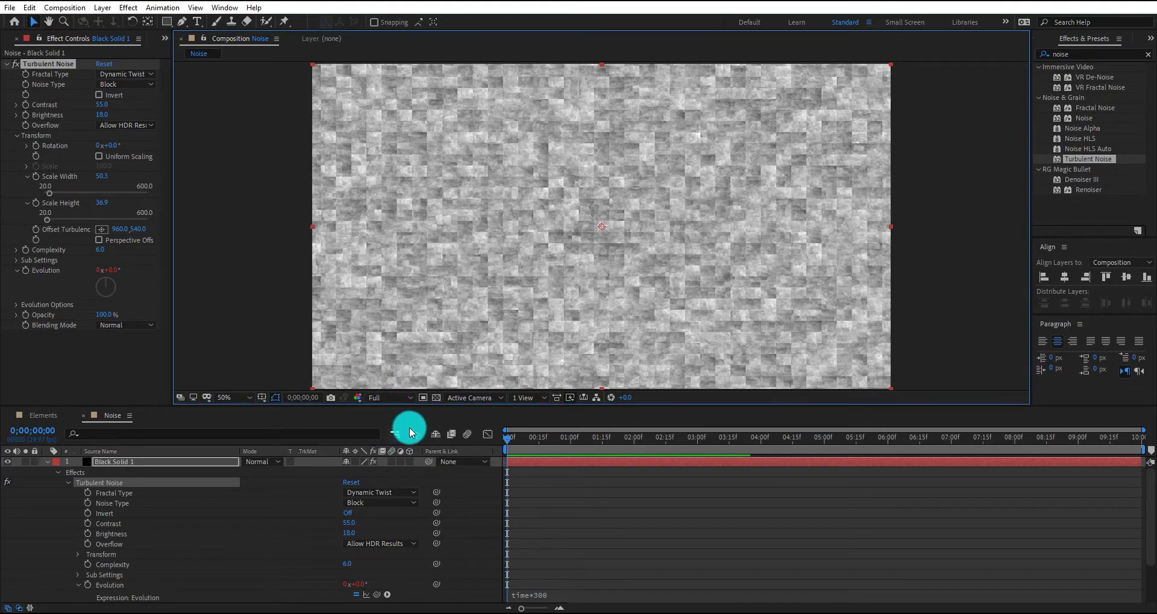
Add the Noise composition as the lowest layer of the Elements composition and hide it.
click(34, 414)
click(9, 38)
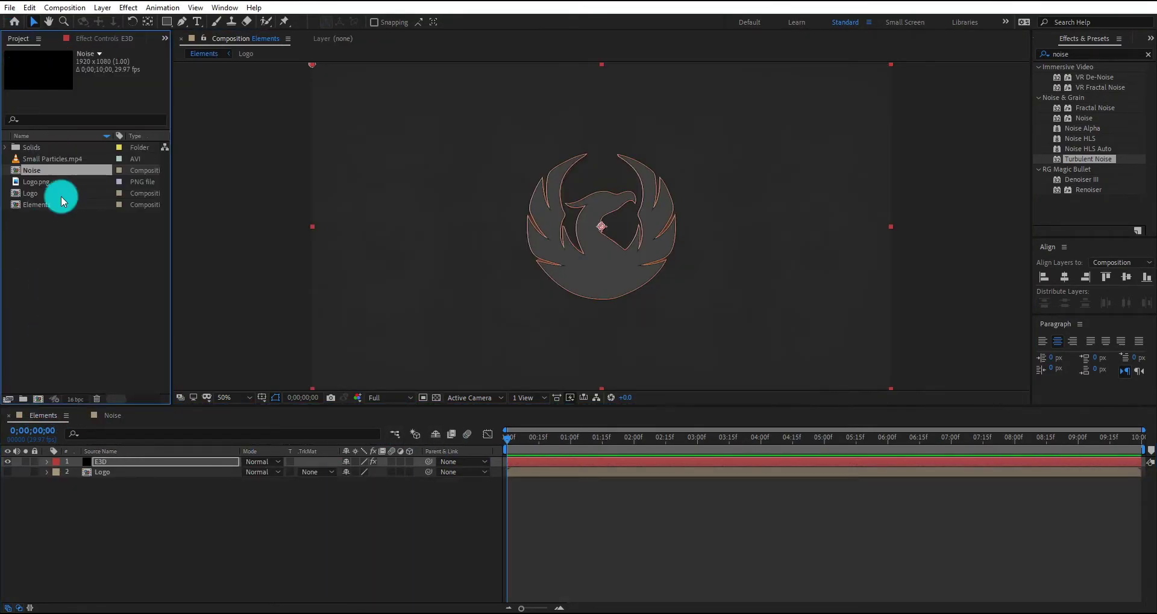
drag(46, 175, 96, 523)
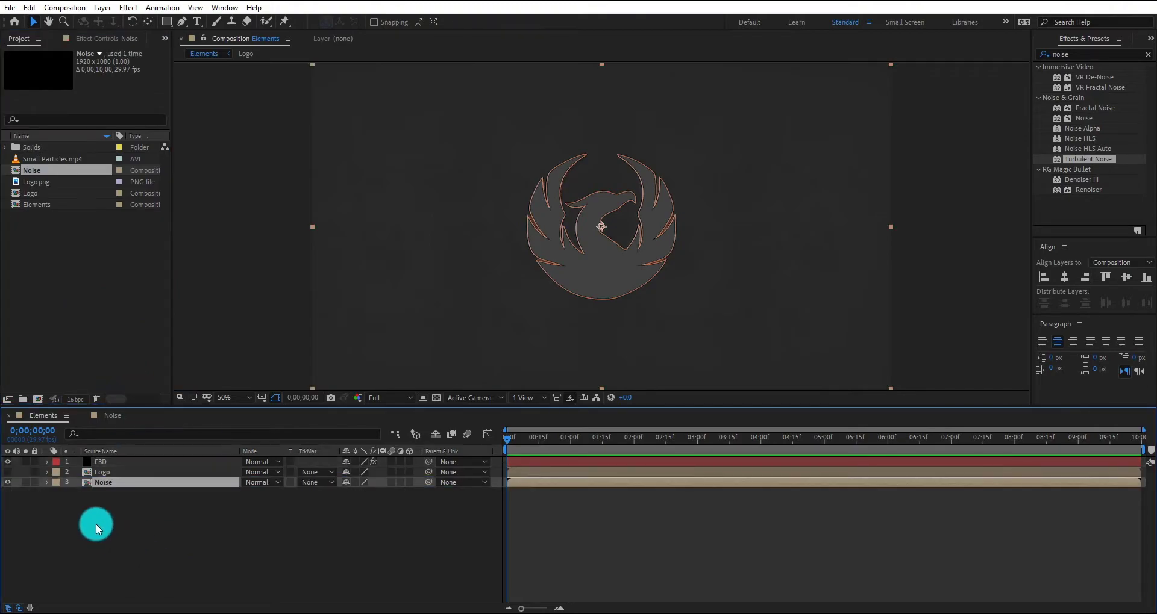
click(11, 486)
Assign the Noise layer as custom texture map Layer 1 in the E3D layer's Element effect.
click(135, 461)
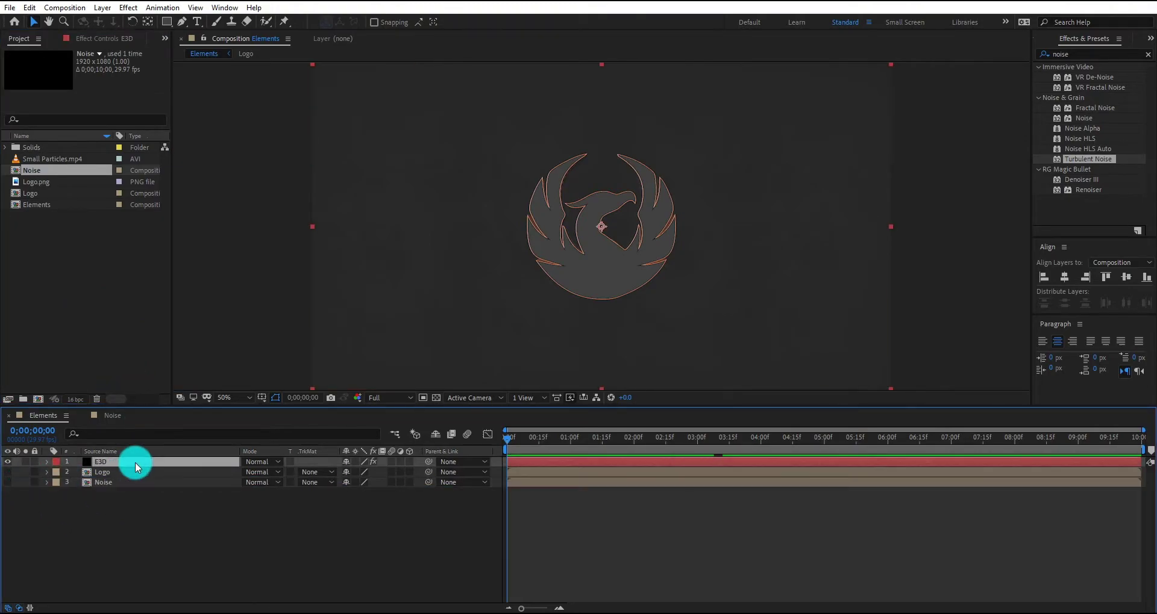
click(99, 38)
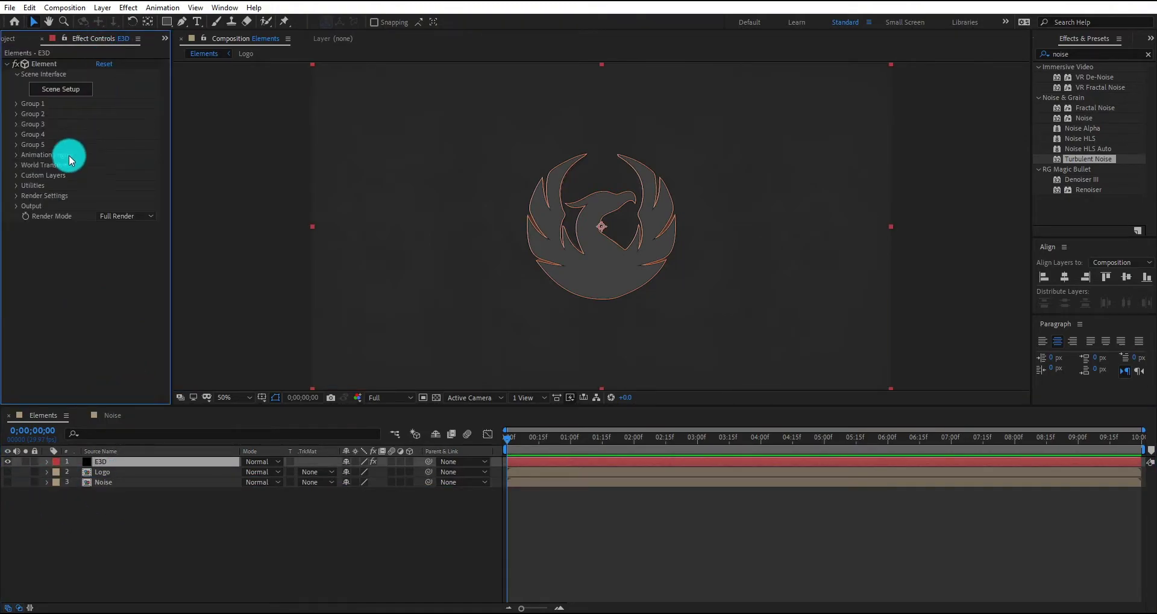
click(17, 178)
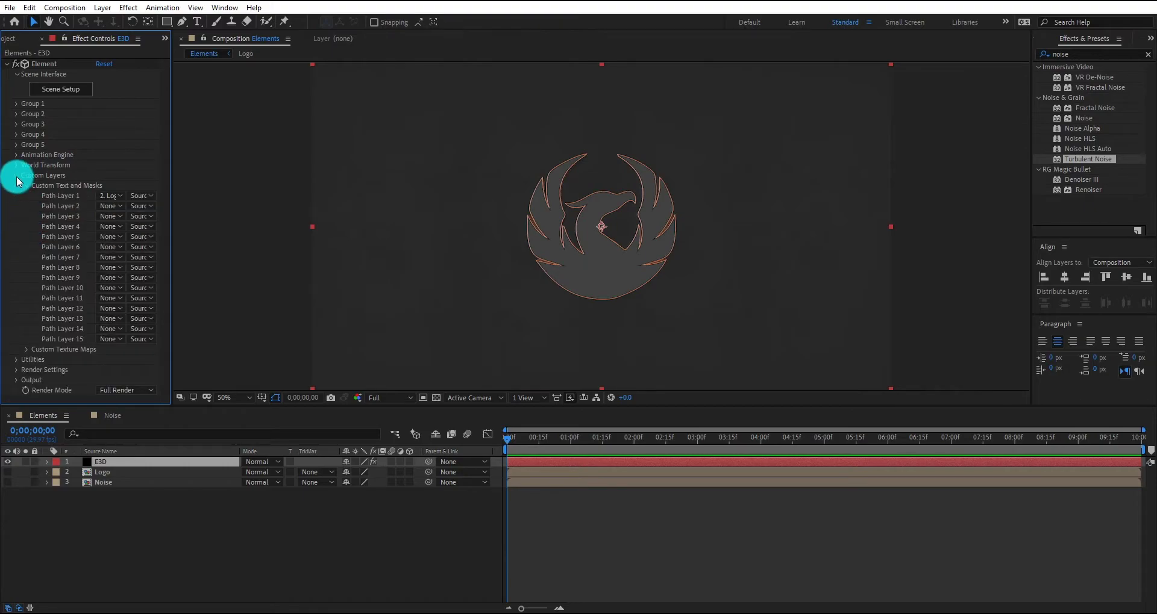
click(27, 350)
scroll(54, 325, down, 5)
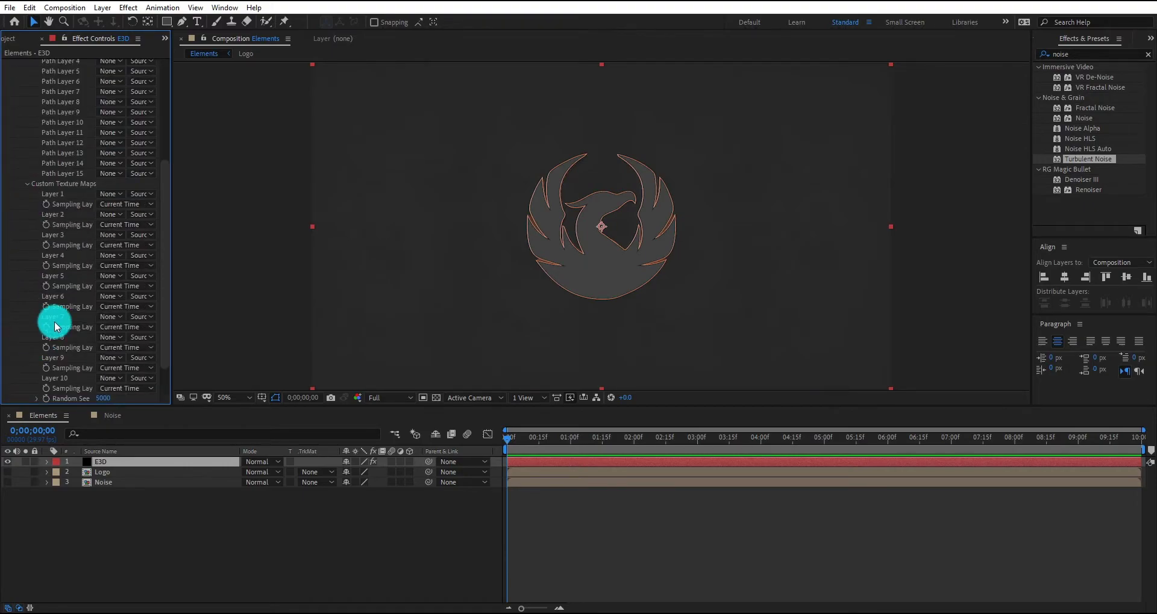
click(111, 201)
click(129, 249)
Load Custom Layer 1 as the Illumination texture of the Green_Light material in the E3D layer's Element scene.
scroll(116, 211, up, 1)
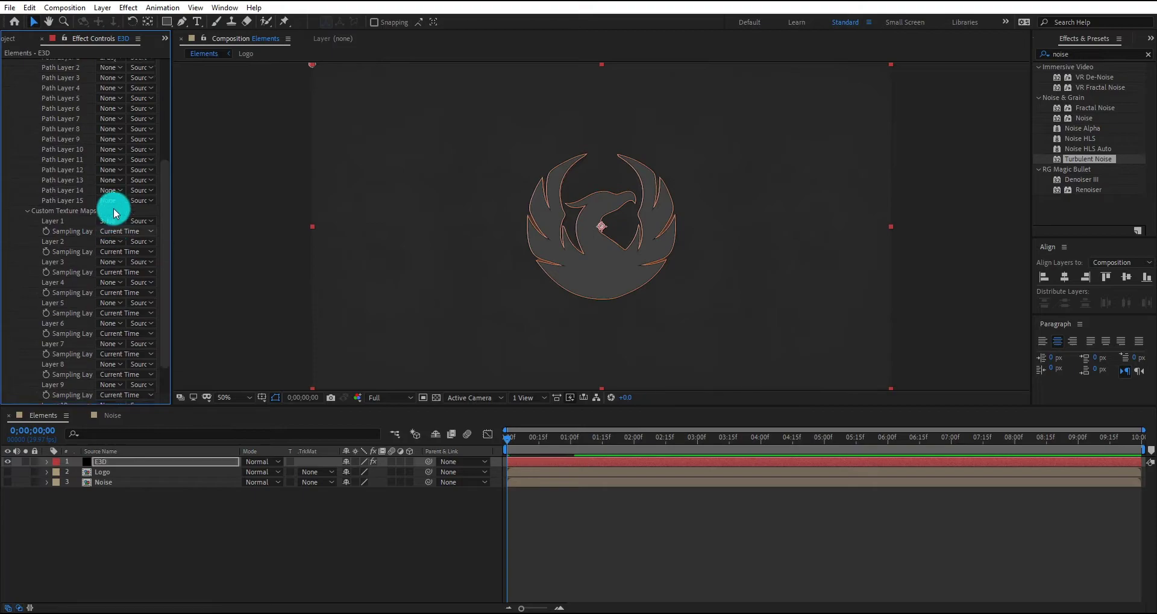
scroll(106, 154, up, 10)
click(64, 85)
click(750, 182)
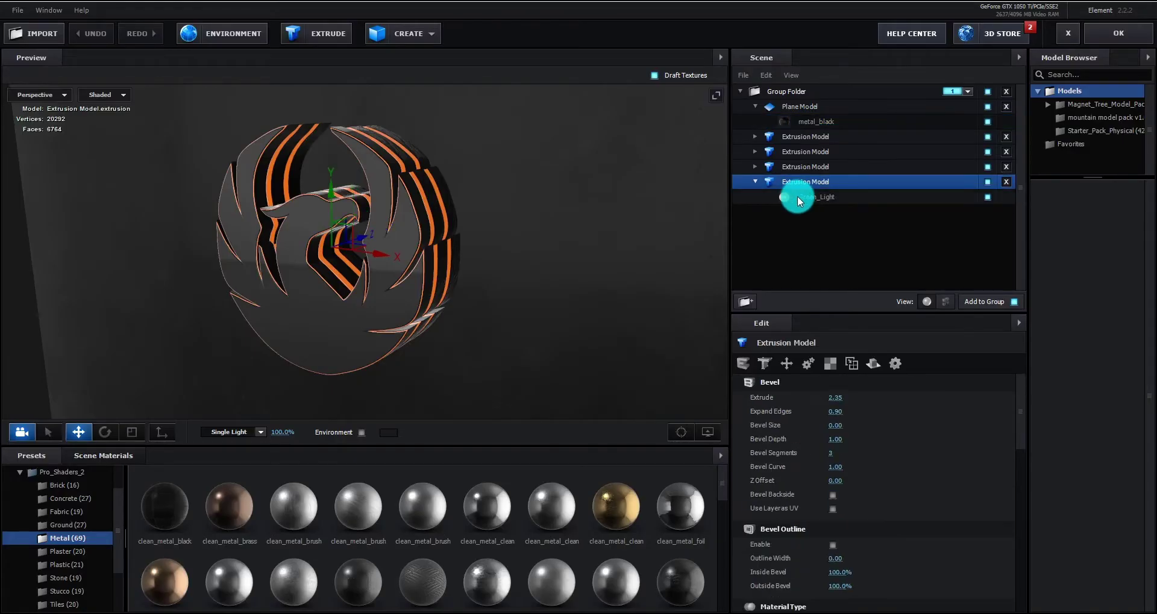
click(797, 196)
click(827, 364)
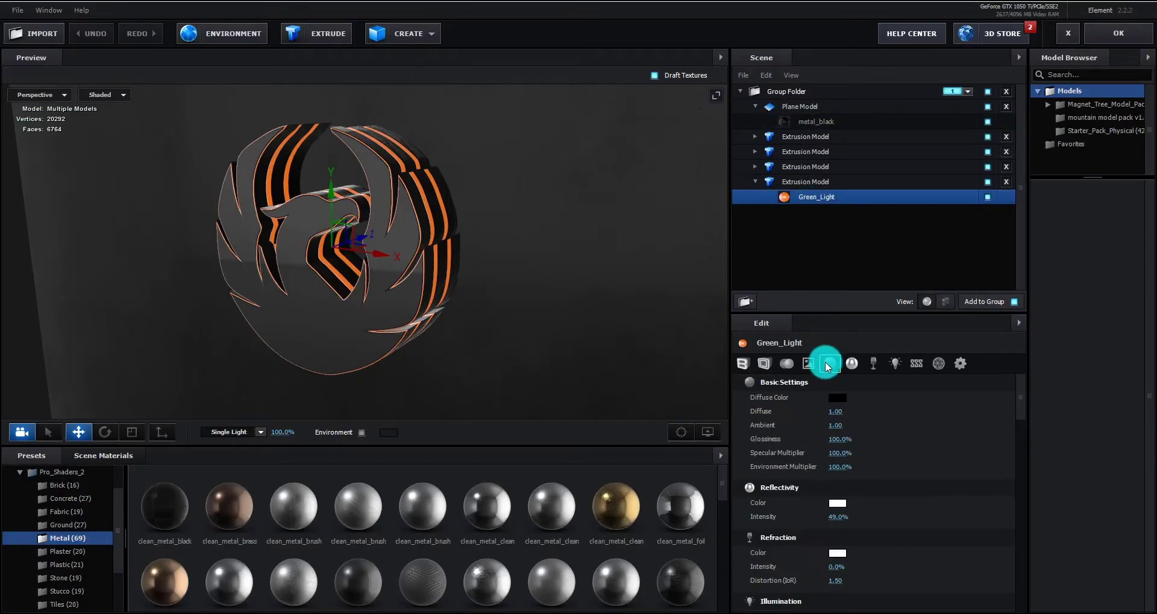
click(809, 363)
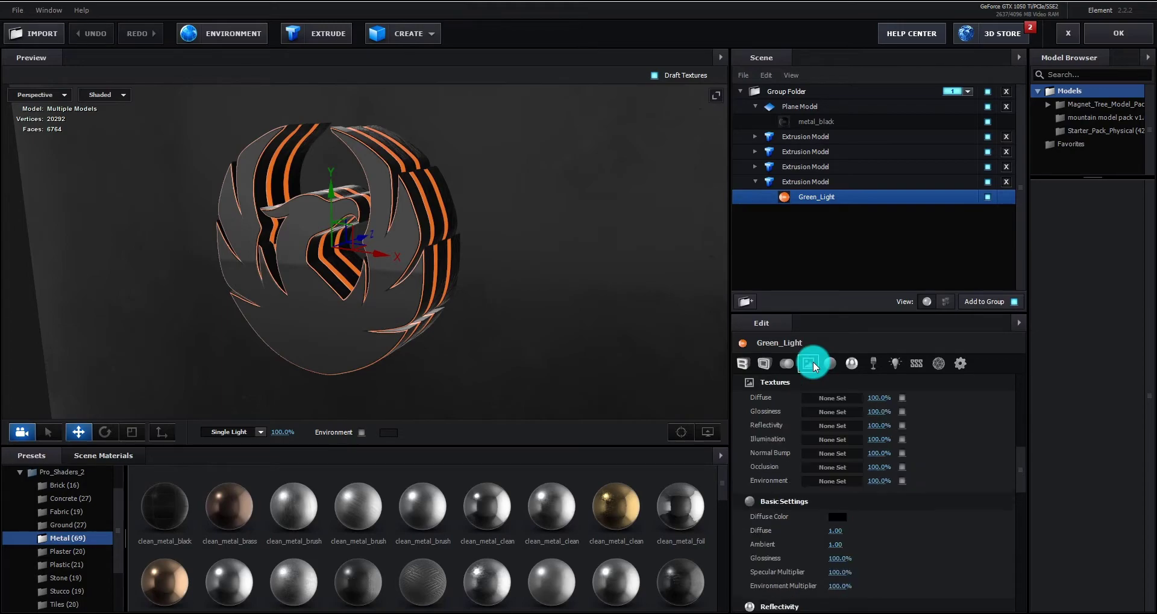
click(837, 440)
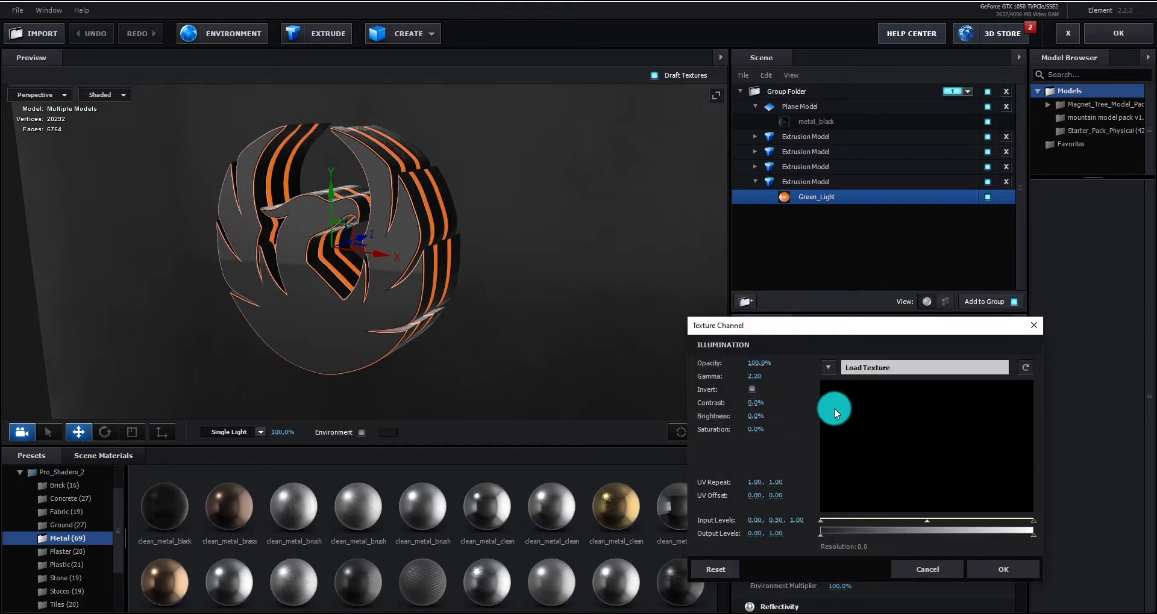
click(825, 366)
click(859, 381)
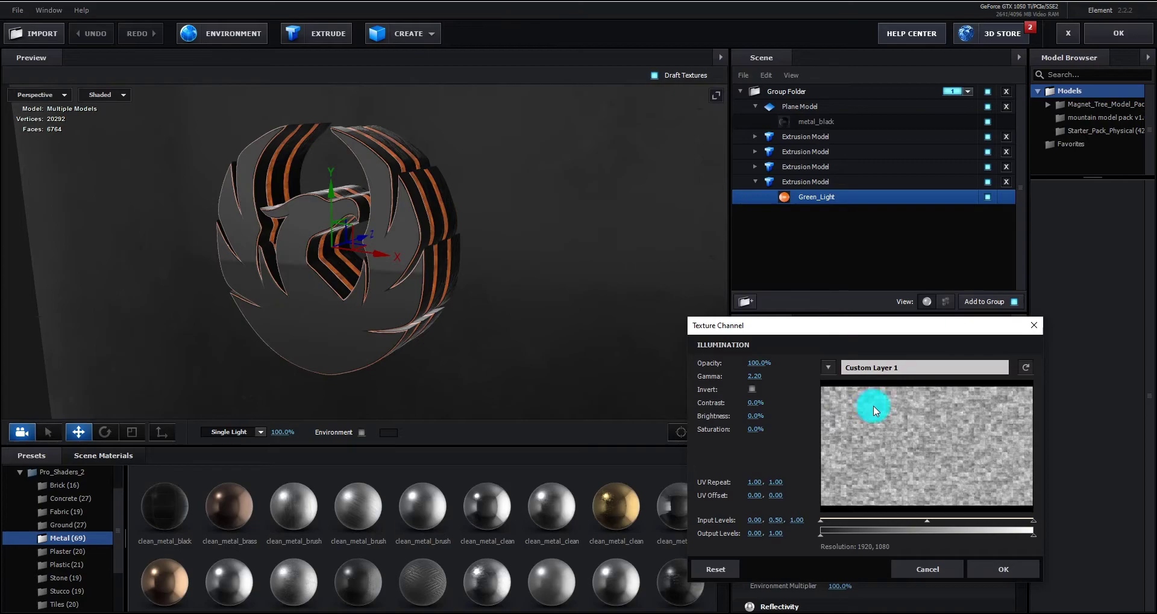
click(1010, 569)
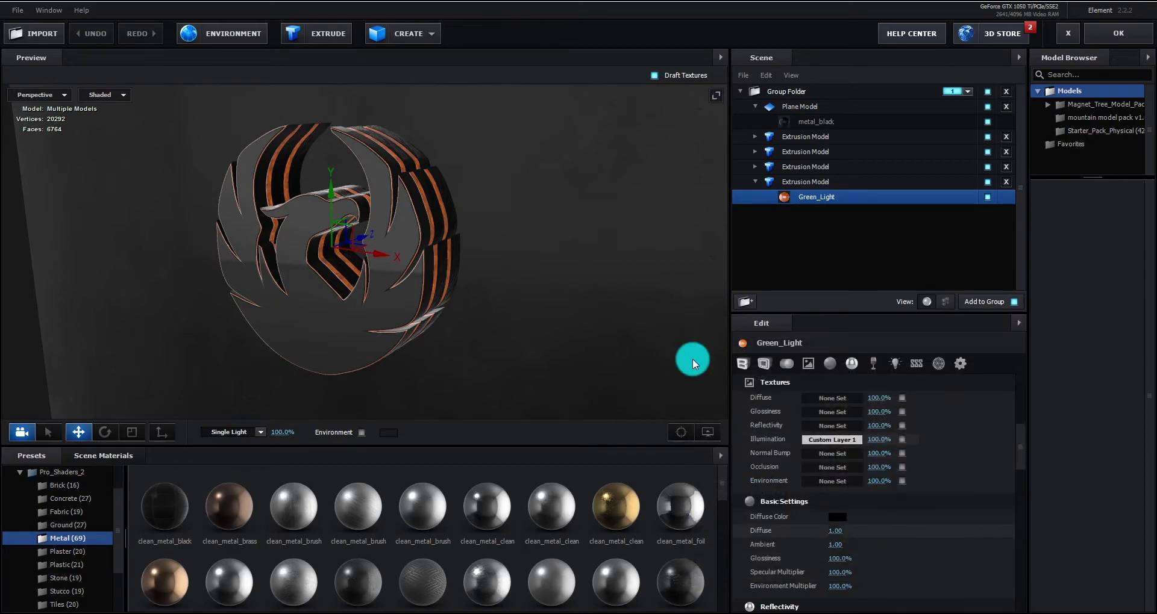
Apply the Basic_2K_09 environment preset to the Element scene and accept the scene setup.
drag(692, 359, 550, 206)
scroll(504, 226, up, 4)
scroll(519, 229, down, 2)
scroll(536, 223, down, 2)
scroll(66, 479, up, 2)
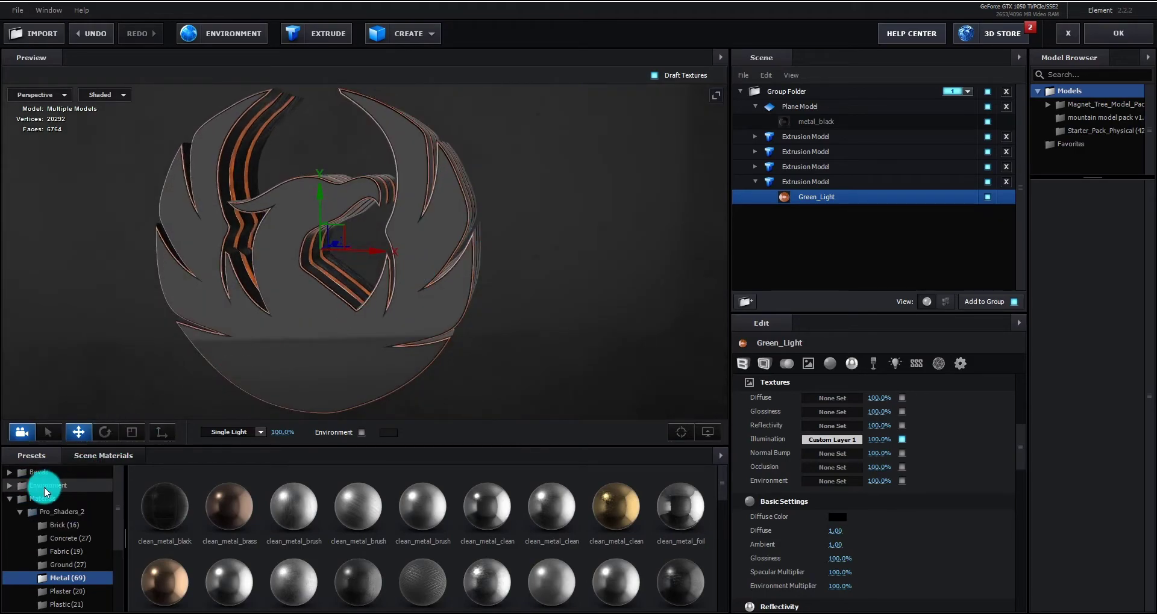
click(11, 485)
click(63, 499)
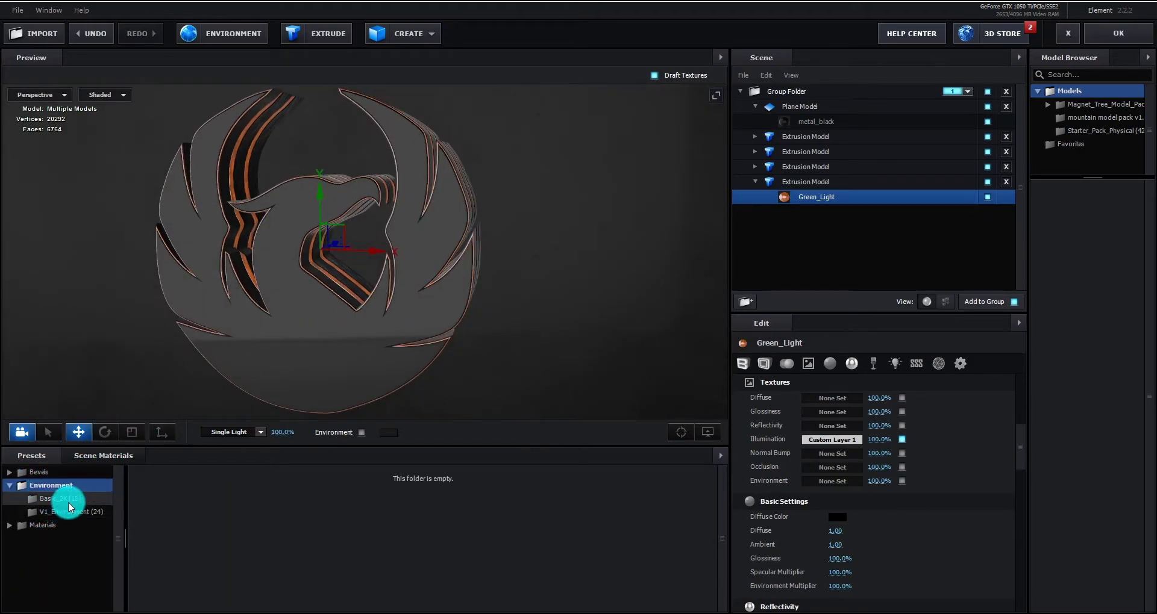
click(163, 563)
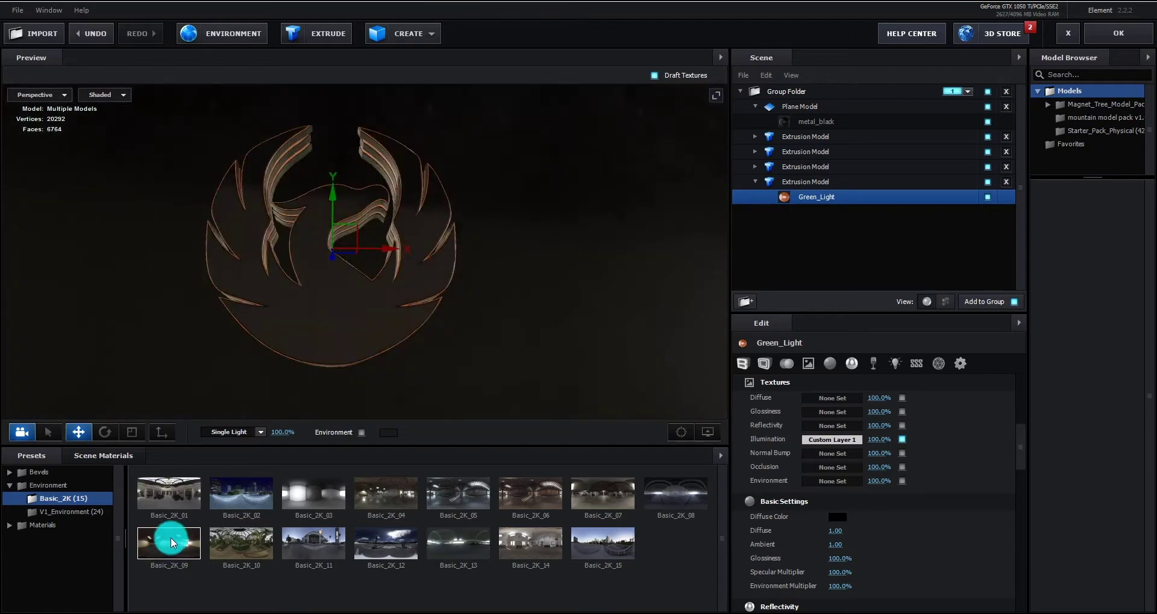
drag(429, 306, 482, 280)
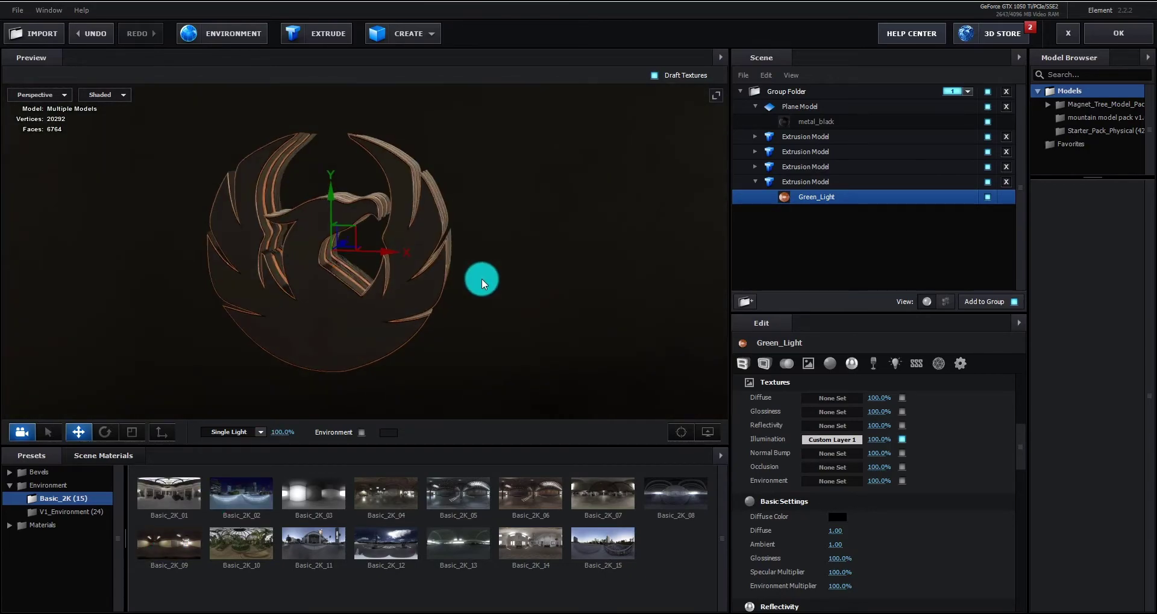
click(1117, 28)
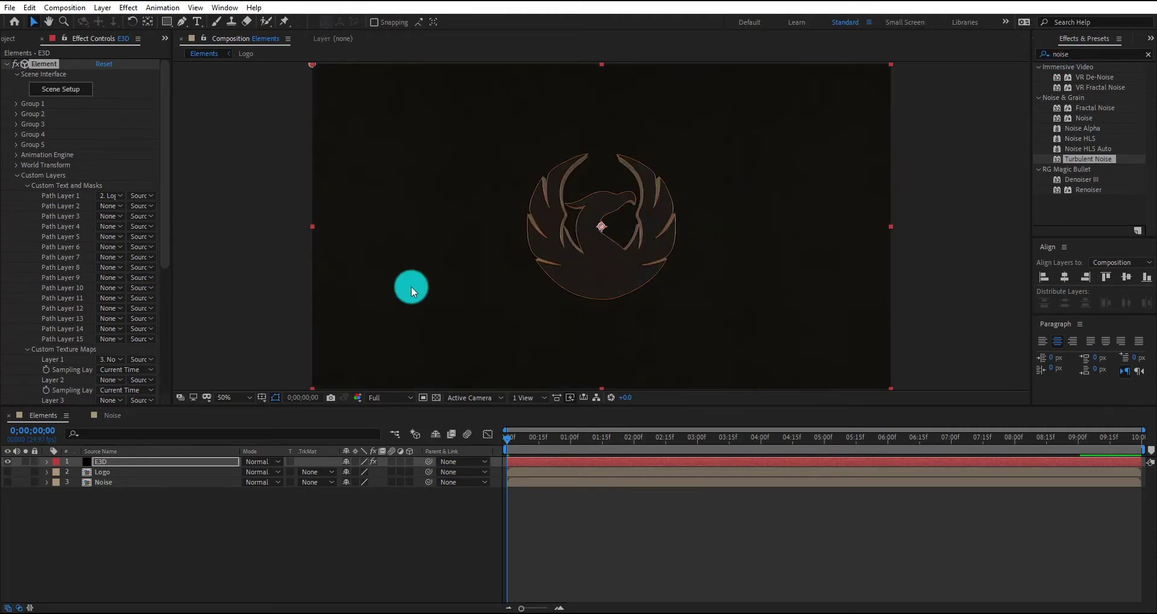
Enable Ambient Occlusion in the Element effect's render settings.
click(17, 176)
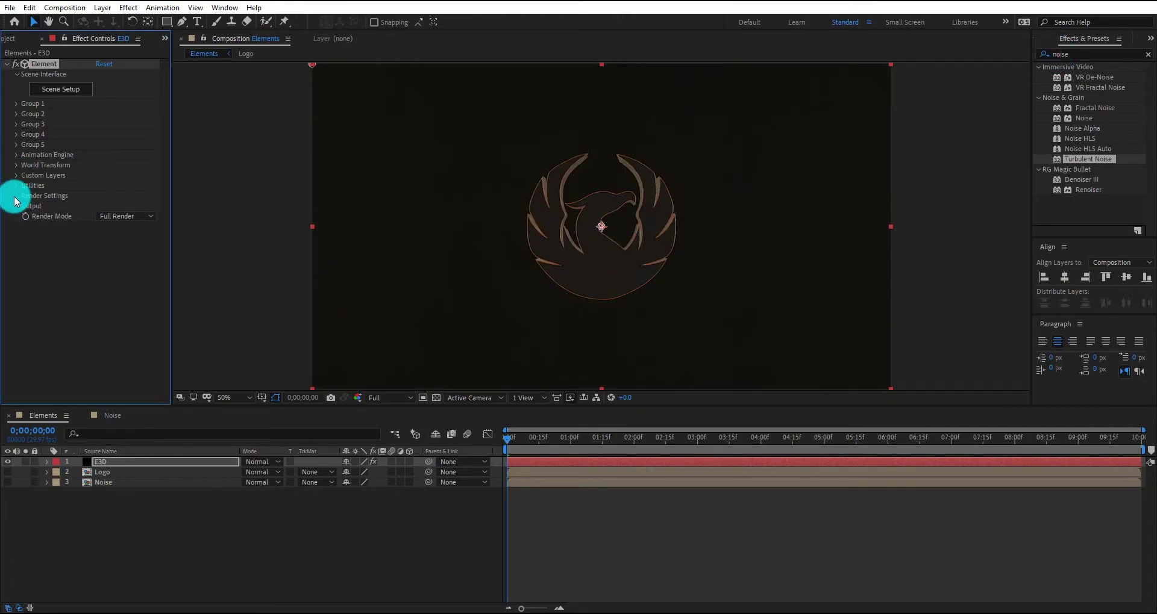
click(16, 197)
click(27, 247)
click(99, 255)
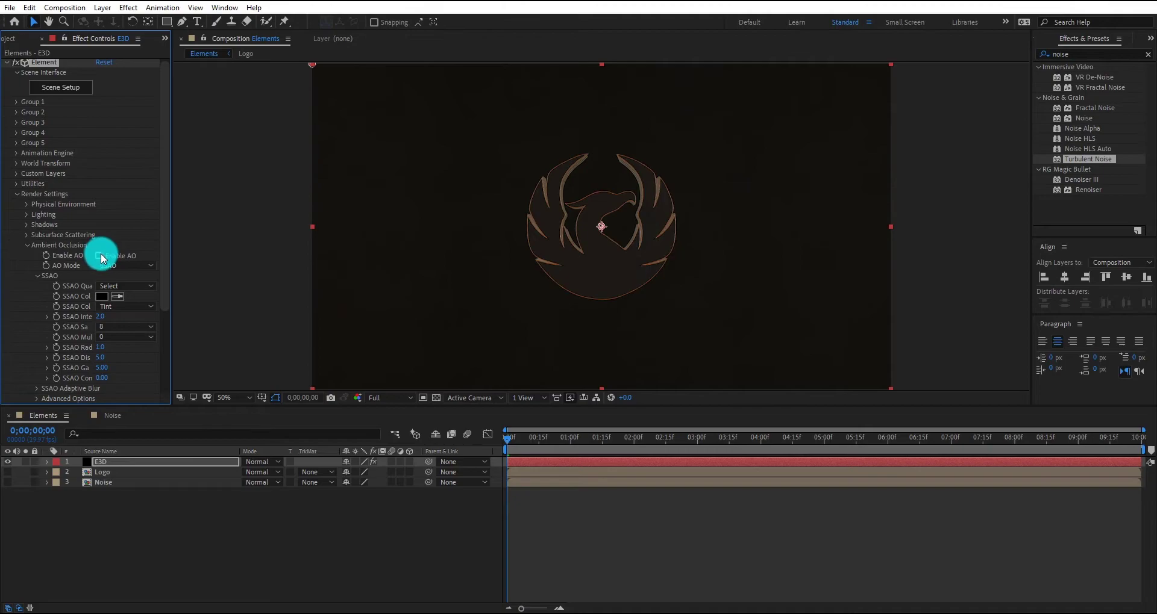
Add a 50 mm two-node camera named Camera 1 to the Elements composition.
click(258, 538)
right_click(212, 533)
mouse_move(269, 412)
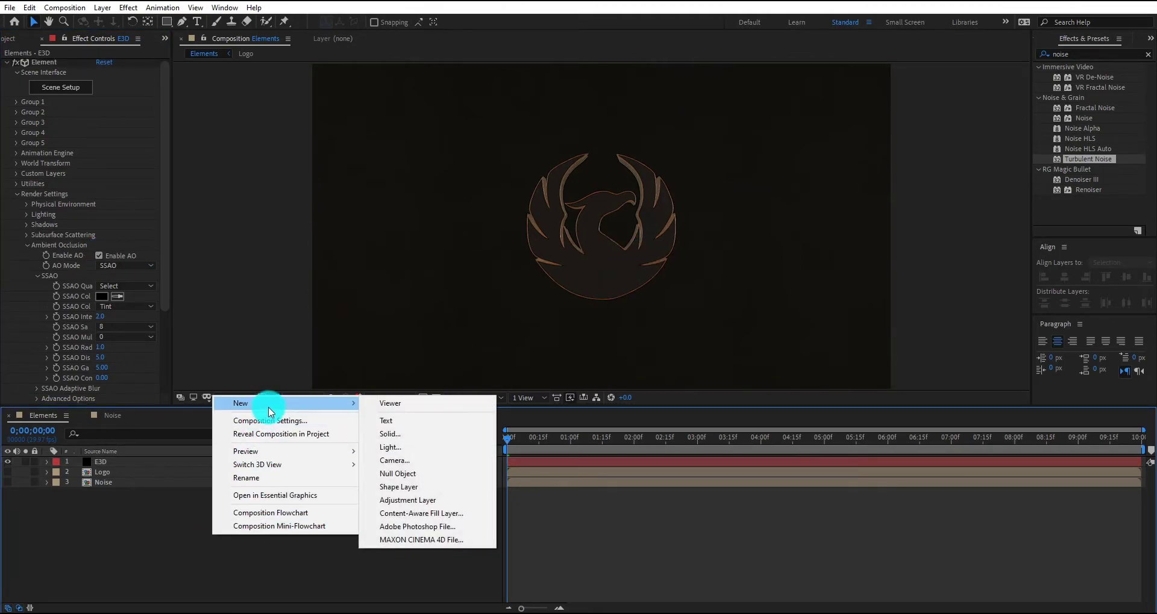
click(398, 462)
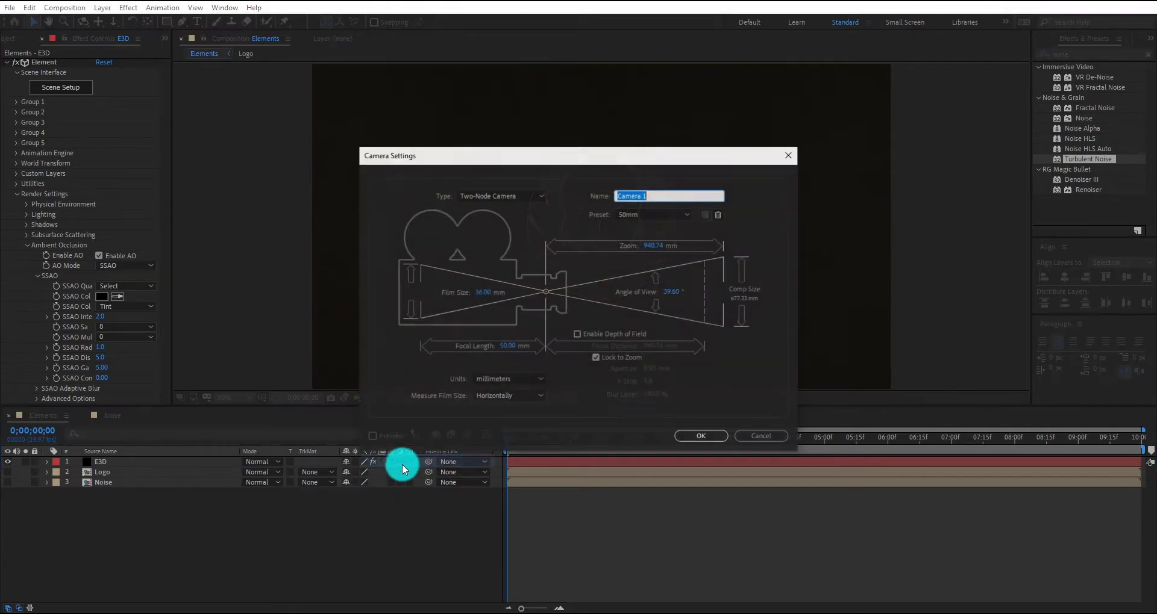
click(701, 438)
Orbit, pan and dolly the camera into an angled close-up of the logo's extruded layers and orange stripes.
key(c)
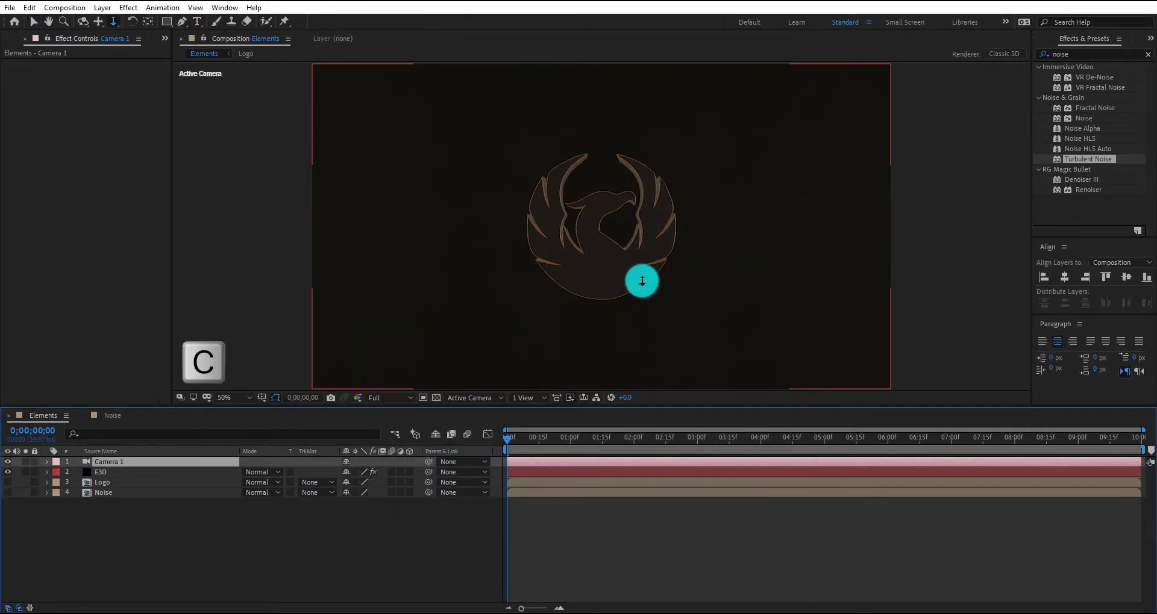
drag(644, 230, 653, 126)
drag(660, 212, 569, 212)
key(c)
key(c)
key(c)
key(2)
key(3)
key(2)
key(c)
key(c)
Set the Plane Model's Reflect Mode to Mirror Surface in the E3D layer's Element scene.
click(180, 475)
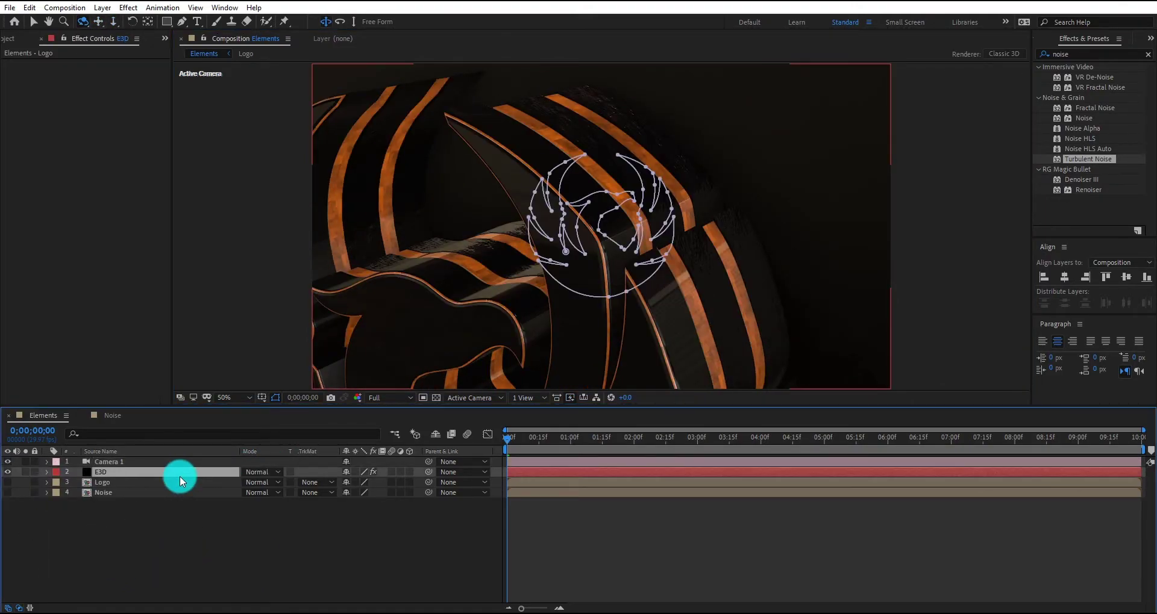
click(63, 90)
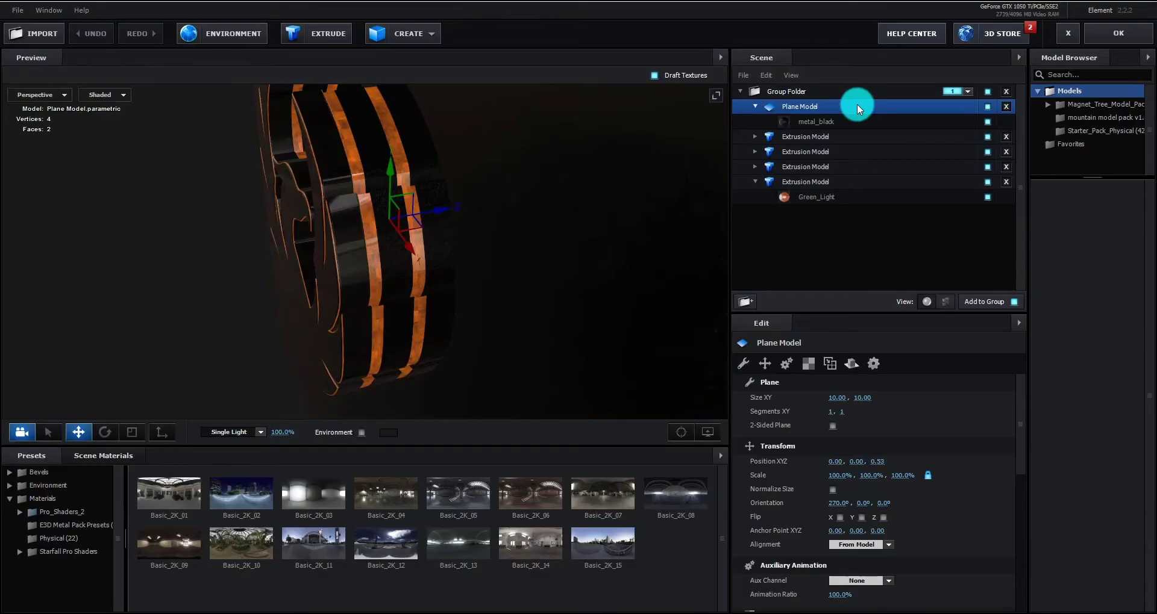
right_click(858, 105)
mouse_move(955, 206)
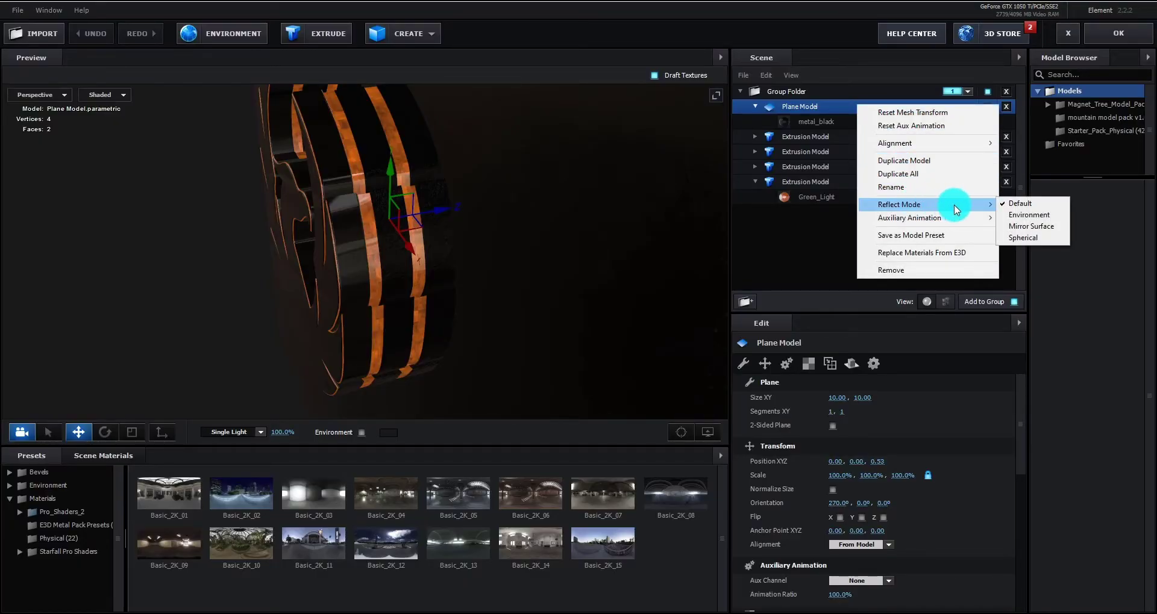
click(1029, 237)
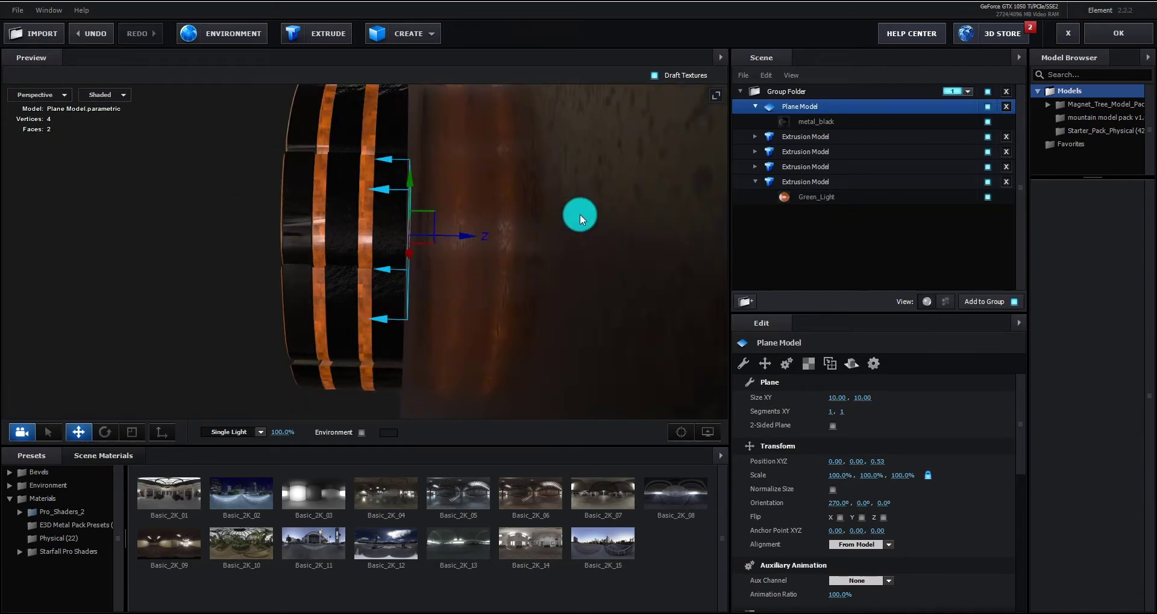
Move the background plane along its Z axis to a position of 0.51 and accept the scene setup.
drag(465, 227, 537, 287)
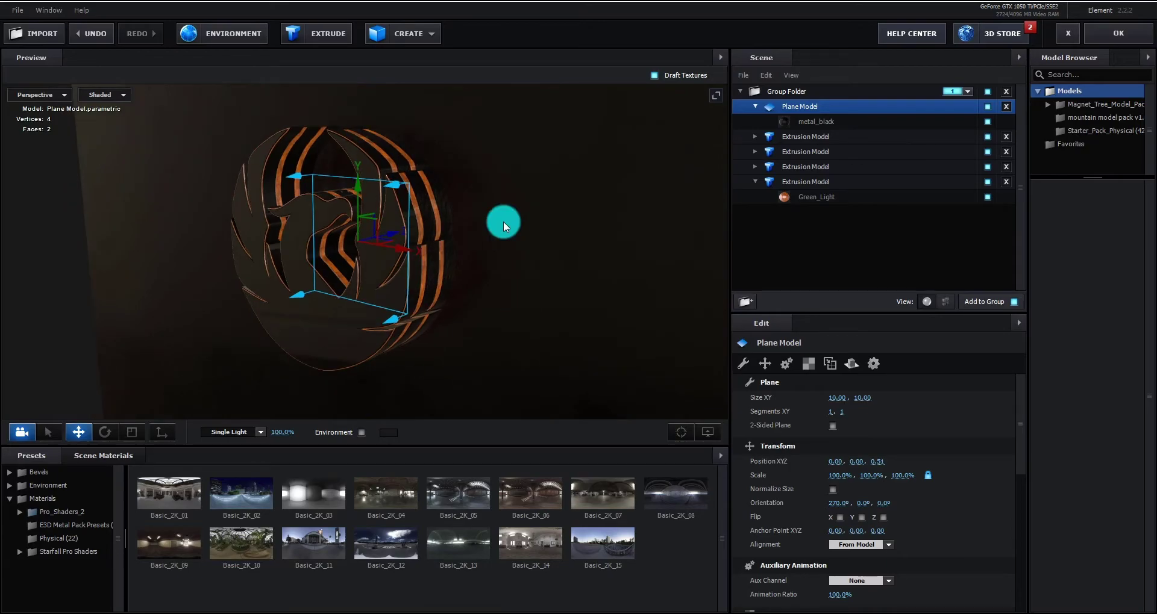
drag(503, 222, 492, 230)
click(1133, 37)
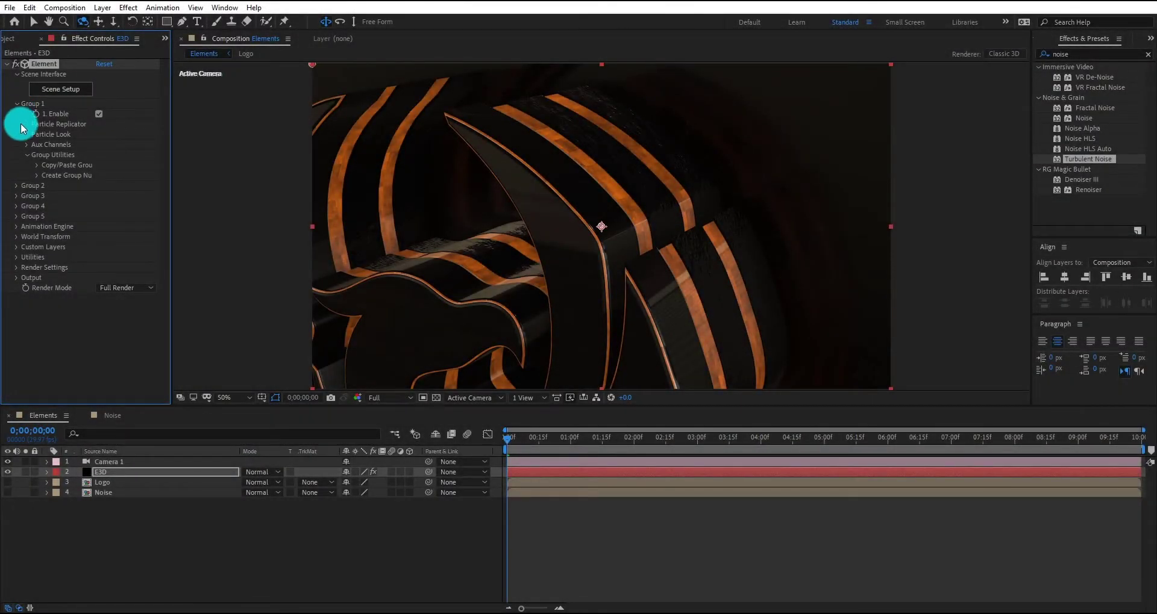
Keyframe Position Z of Group 1's aux Channels 1, 2 and 4, and move those keyframes to about 4 seconds.
click(28, 145)
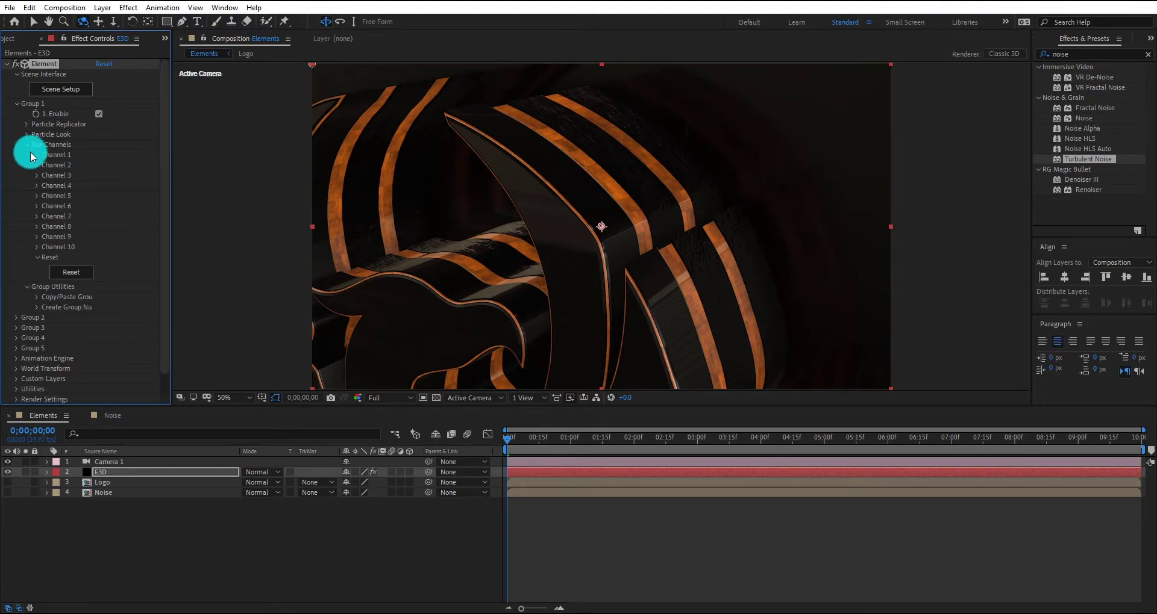
click(35, 154)
click(38, 258)
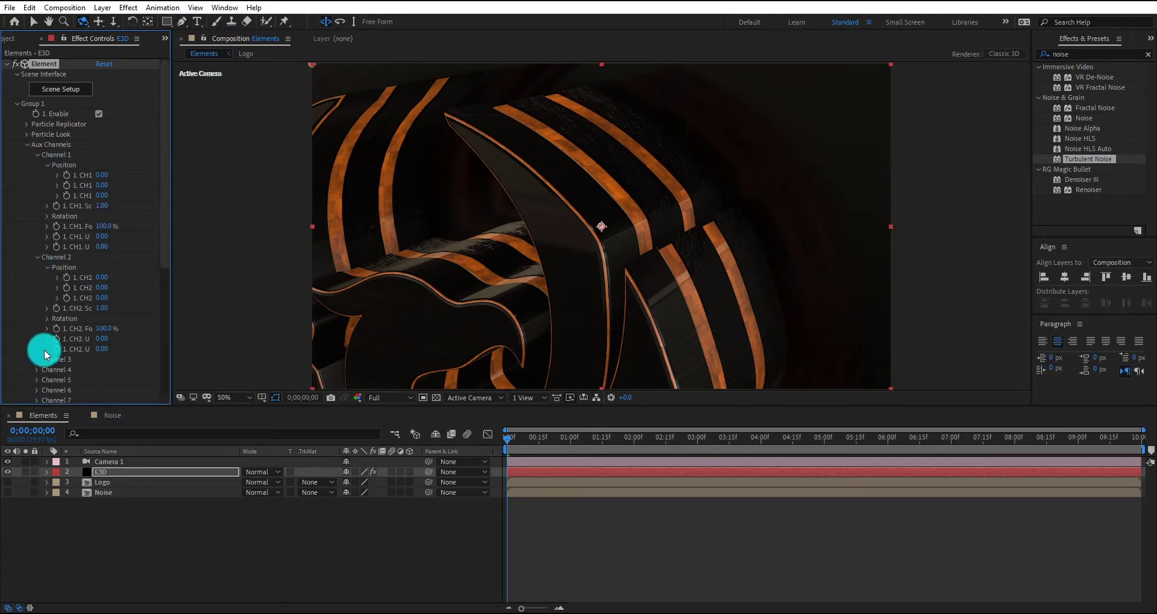
click(37, 370)
scroll(110, 316, up, 2)
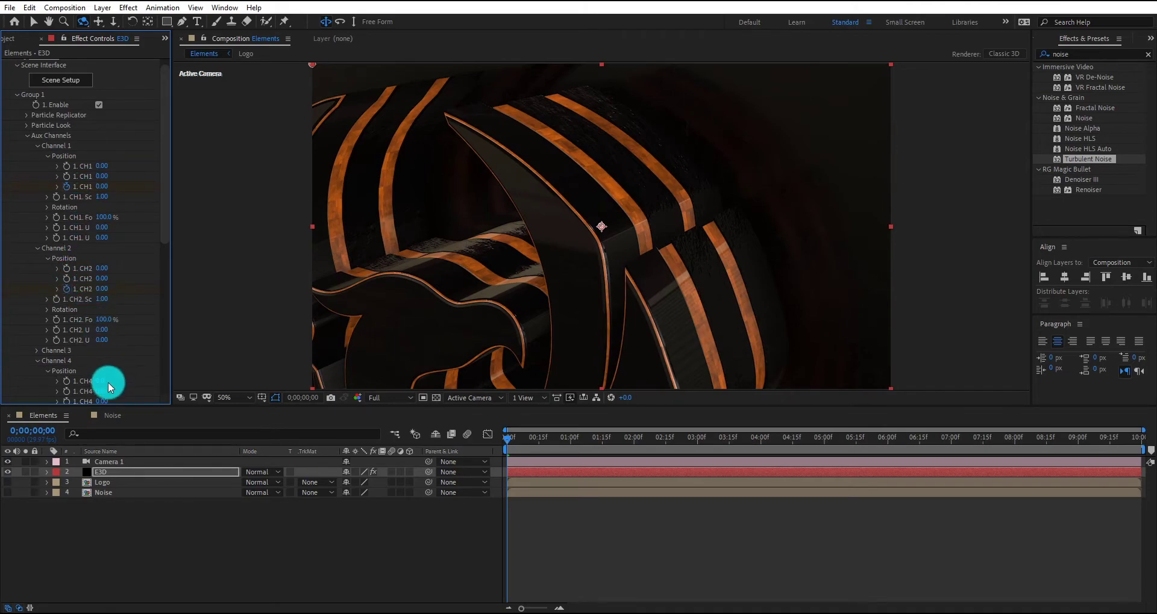
scroll(66, 377, down, 1)
scroll(88, 364, up, 1)
key(u)
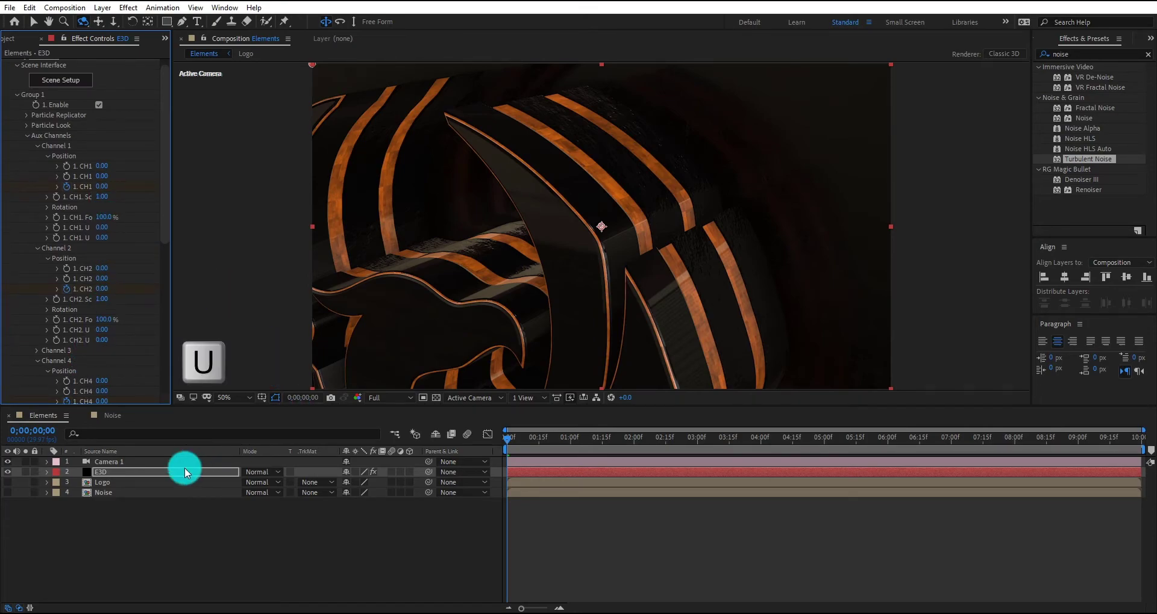
key(u)
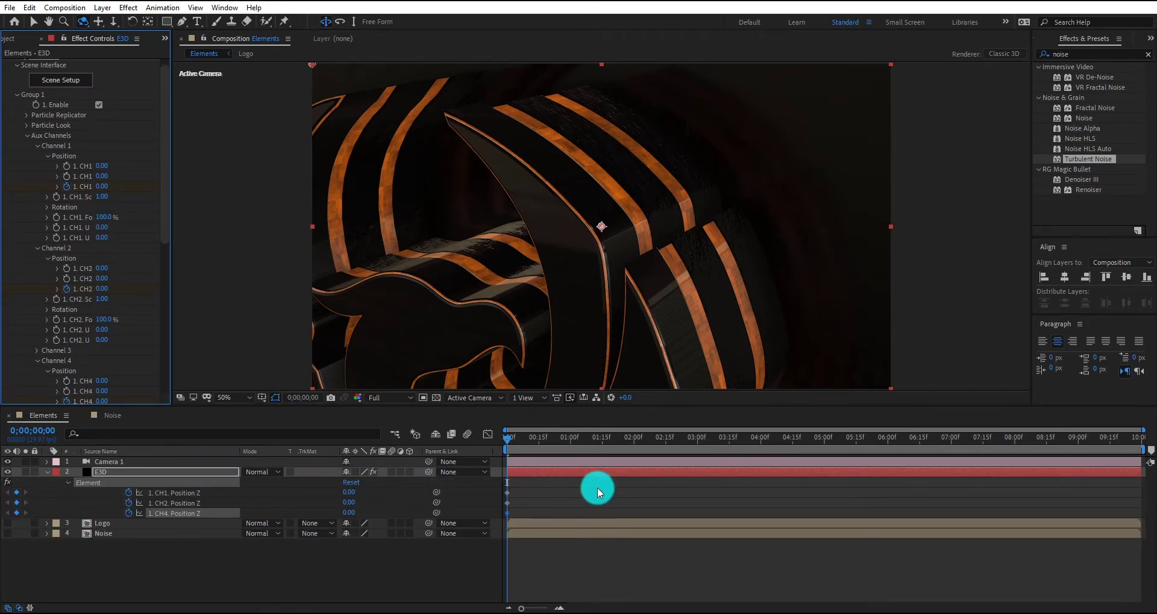
drag(534, 490, 761, 513)
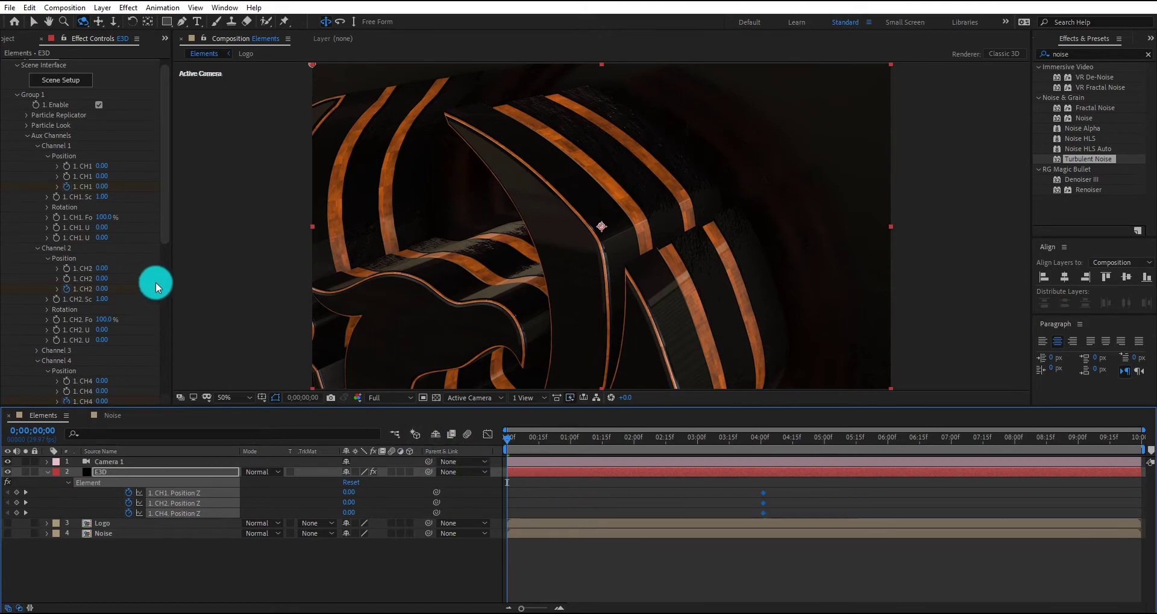
At the first frame, set Position Z to 0.15 for Channel 1, 0.07 for Channel 2 and 0.05 for Channel 4, and preview the animation.
click(189, 287)
click(108, 292)
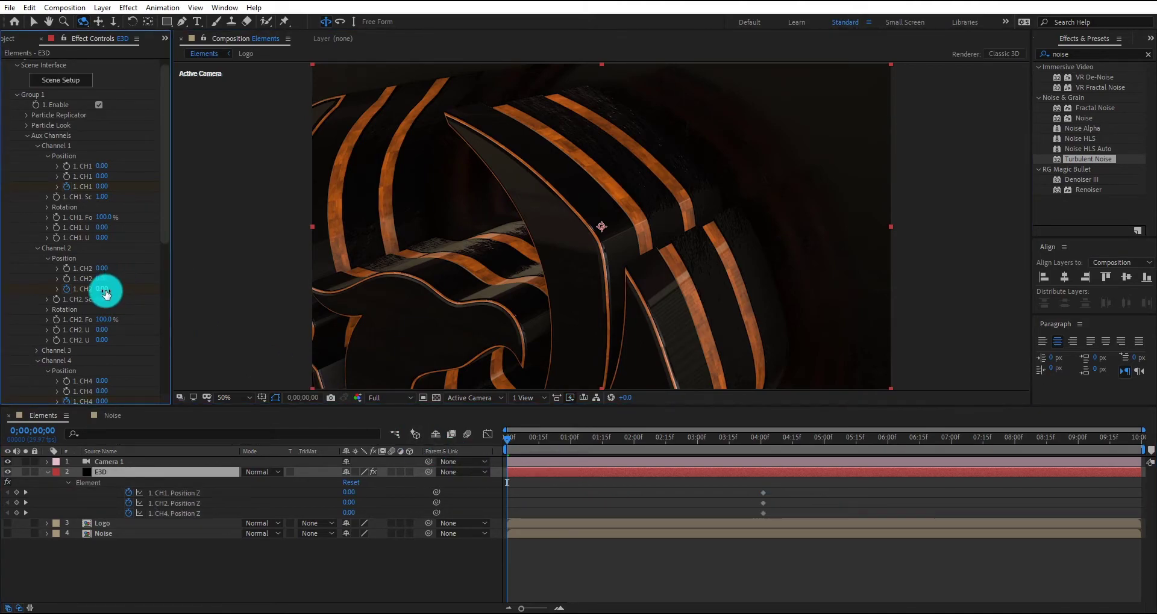
drag(107, 291, 104, 289)
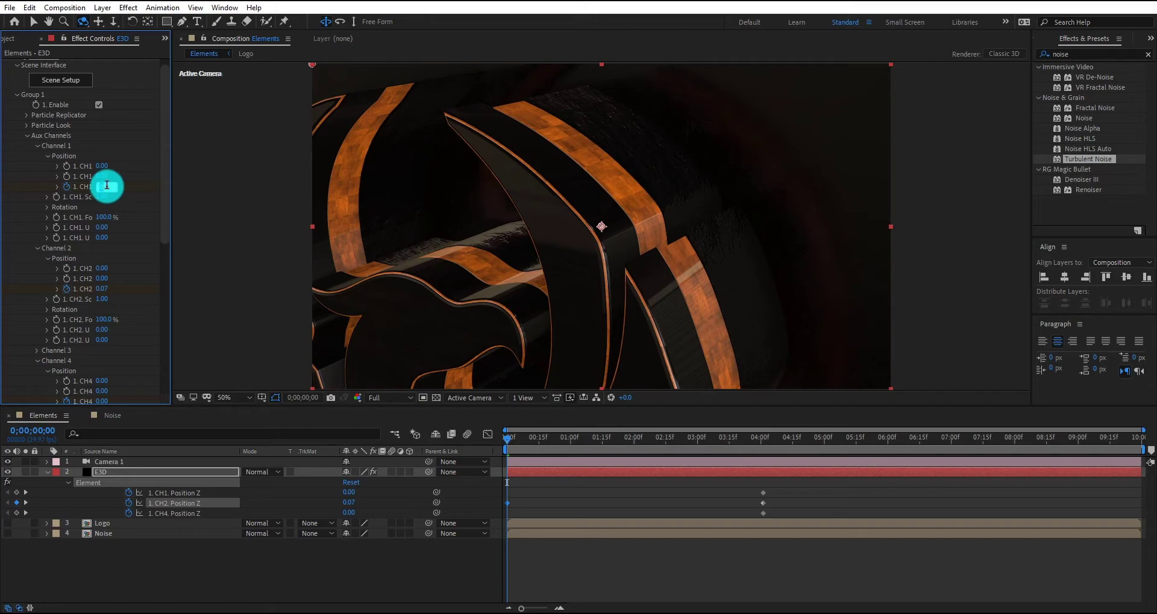
drag(107, 185, 103, 189)
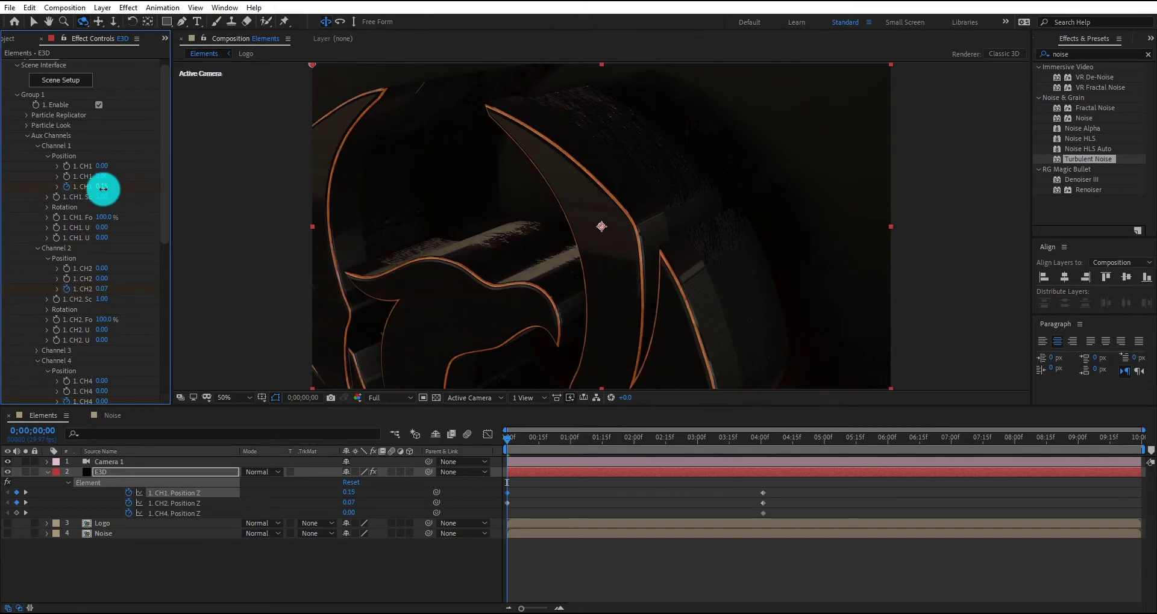
scroll(114, 298, down, 1)
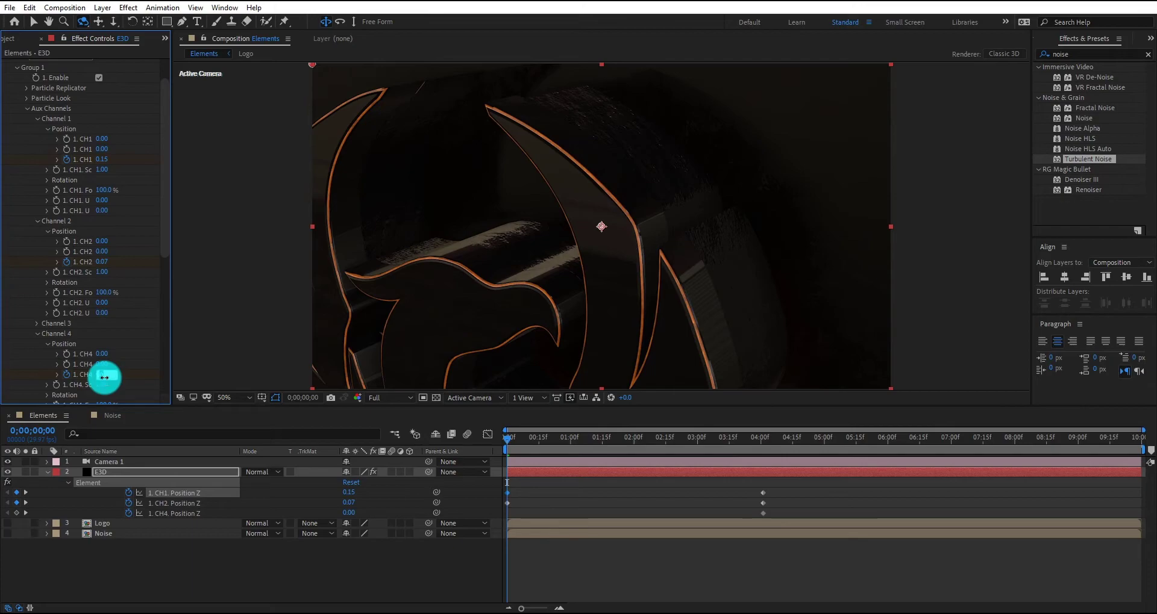
drag(104, 378, 105, 378)
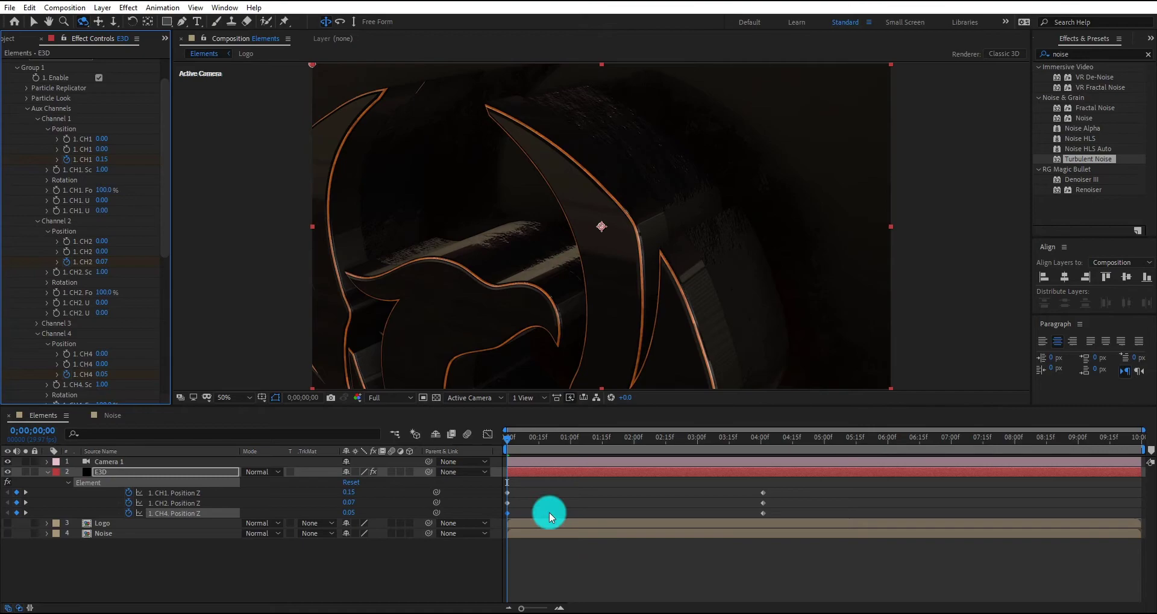
key(space)
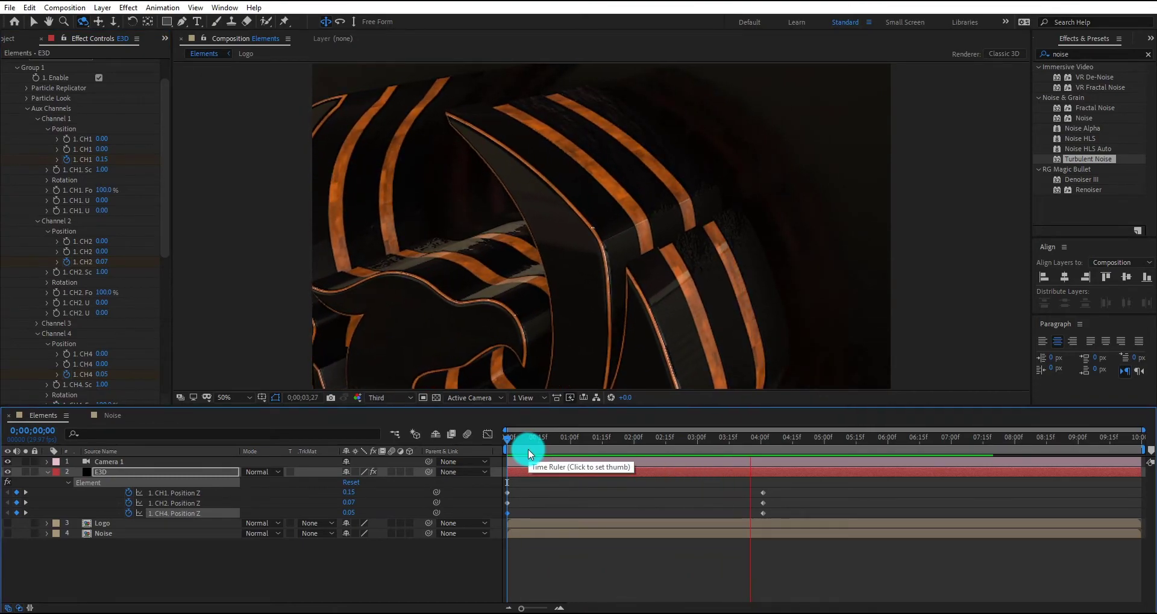
Apply a Glow effect to the E3D layer with a radius of 30 and a threshold of 42%.
drag(1075, 56, 1041, 55)
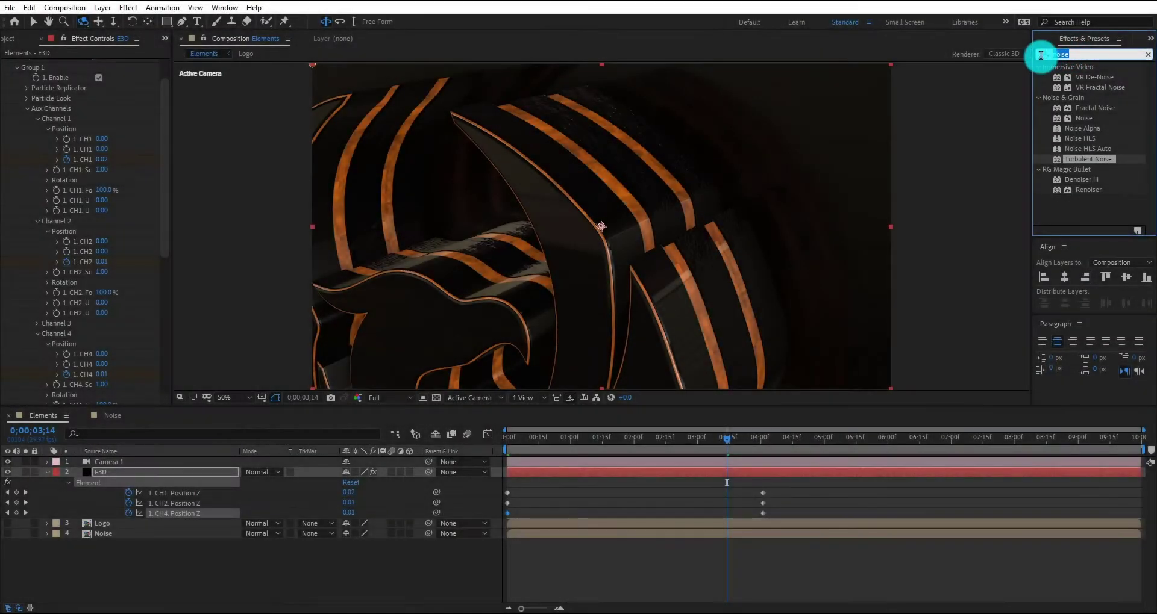
text(glow)
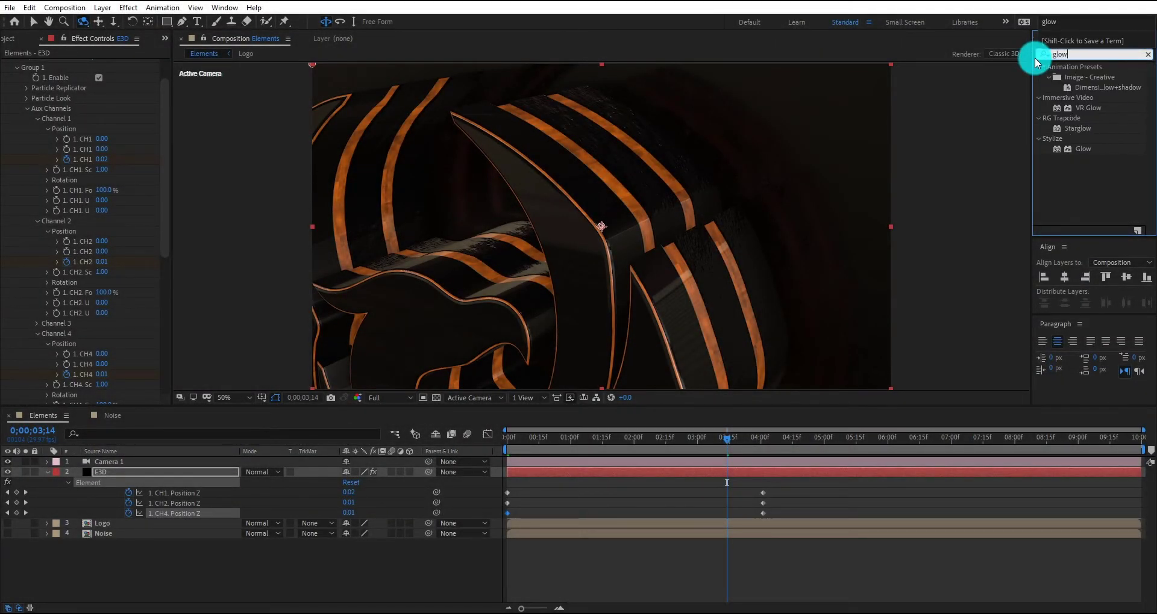
double_click(1084, 150)
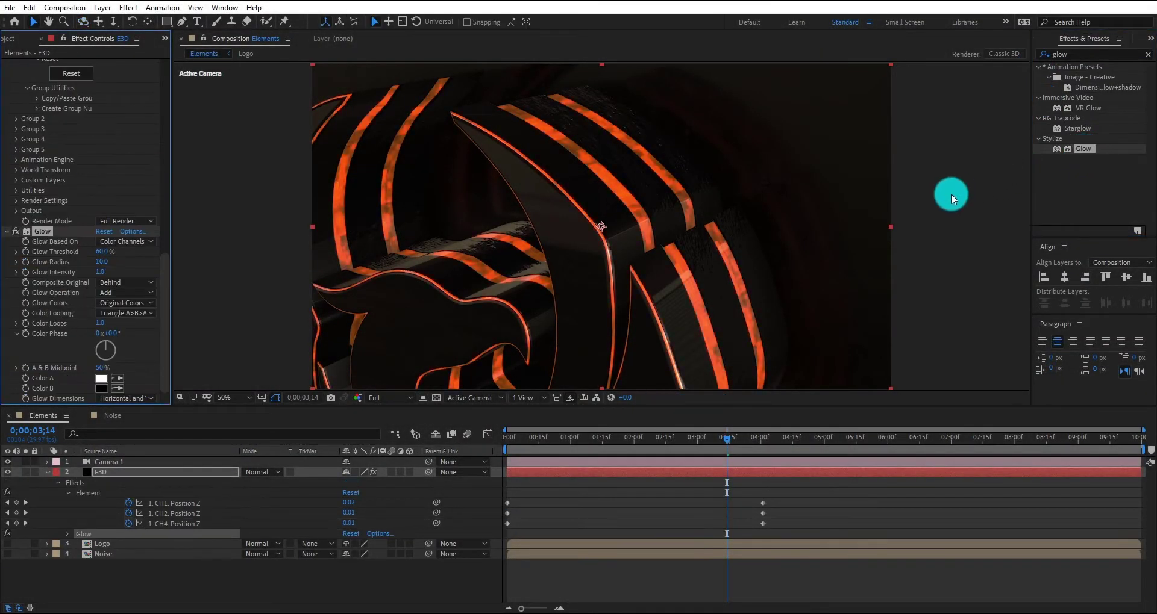
drag(105, 262, 155, 269)
click(126, 255)
click(707, 570)
drag(656, 439, 610, 439)
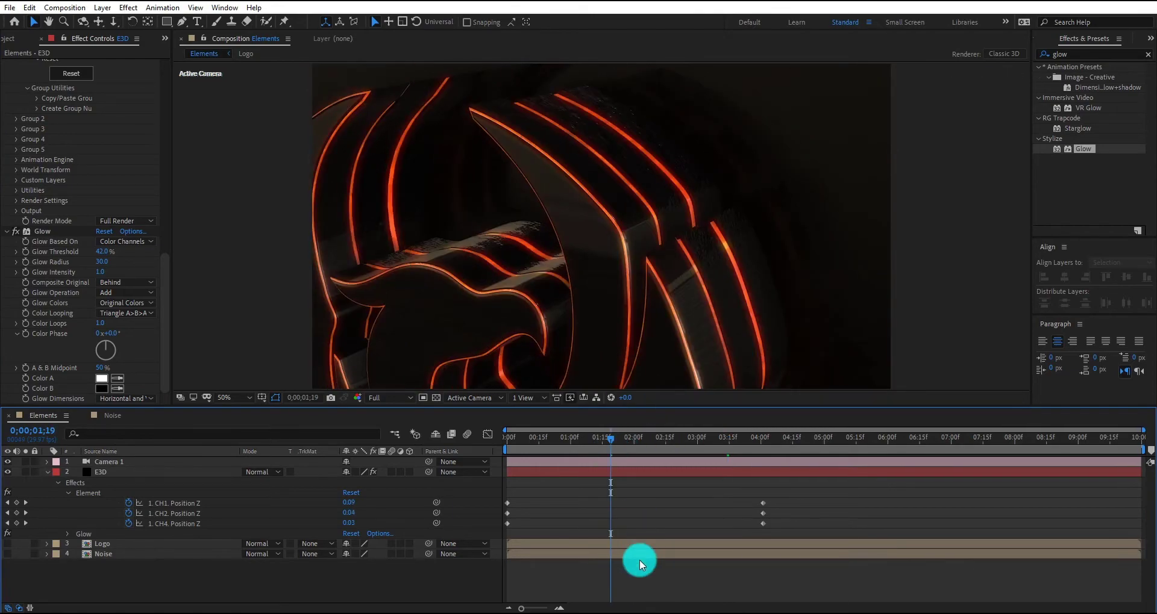
Add a new adjustment layer at the top of the Elements composition.
right_click(223, 585)
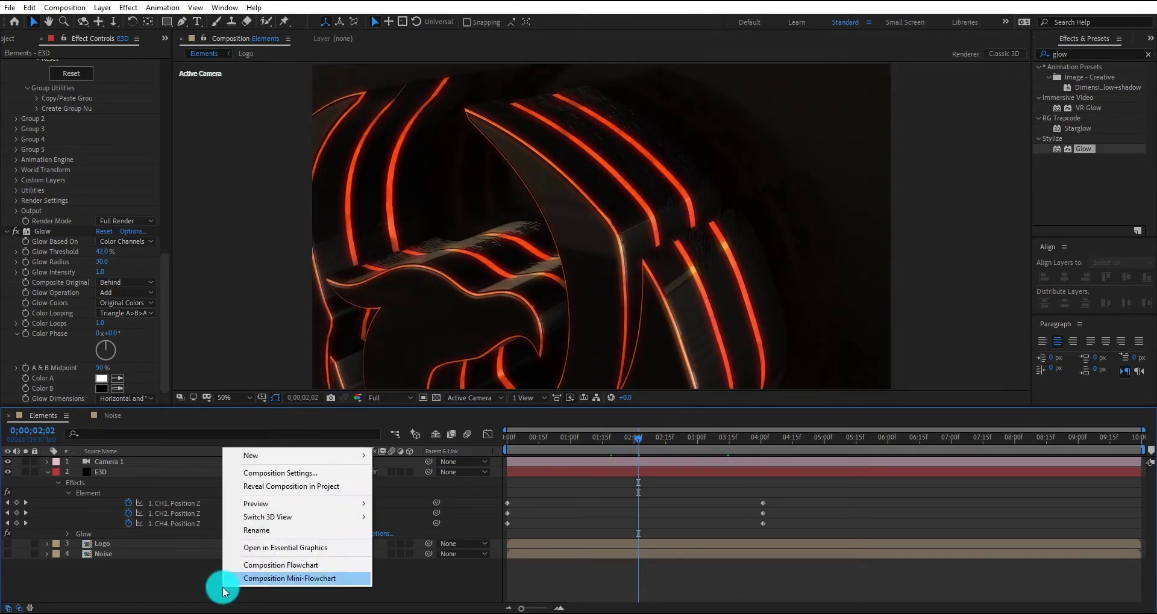
click(280, 458)
click(447, 551)
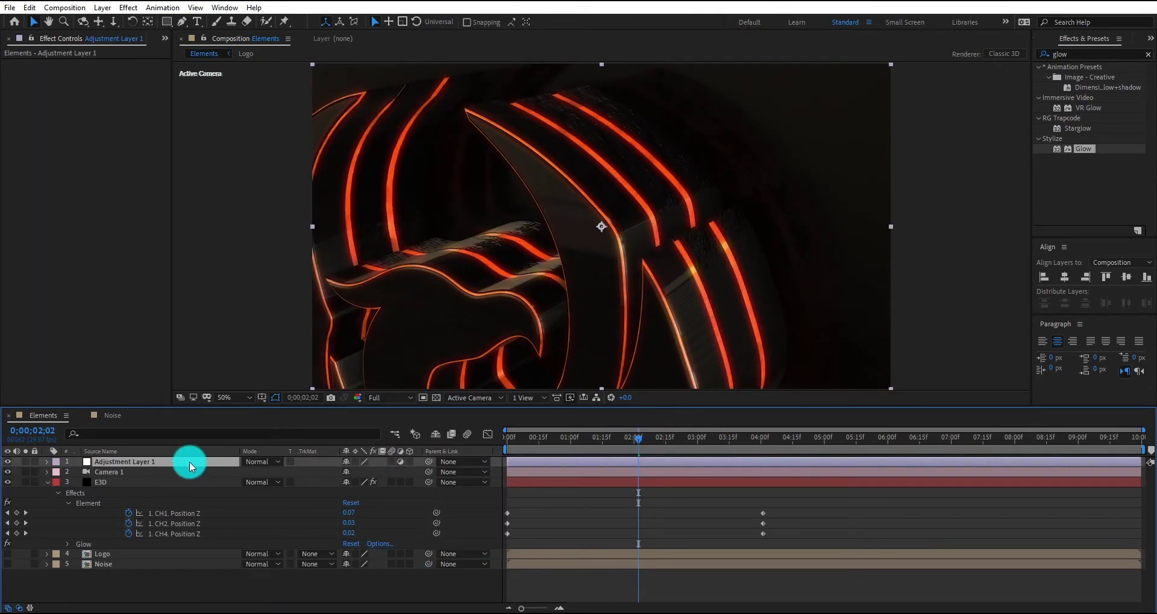
Apply Magic Bullet Looks to the adjustment layer with the Wormhole preset from the Blockbuster looks.
click(1075, 57)
text(looks)
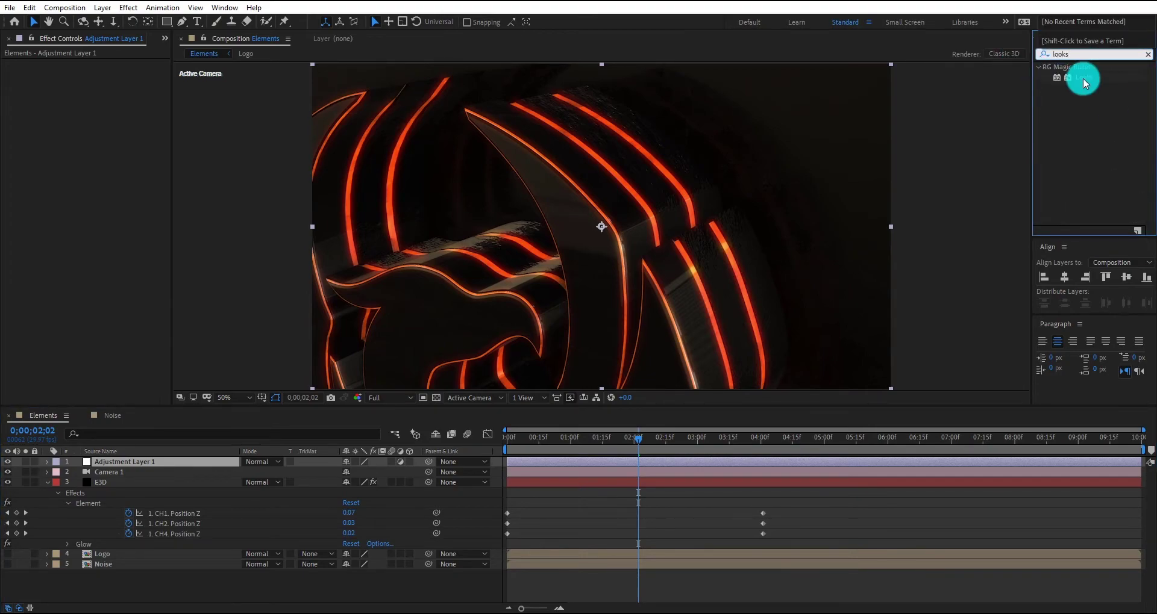
drag(1083, 77, 829, 145)
click(36, 130)
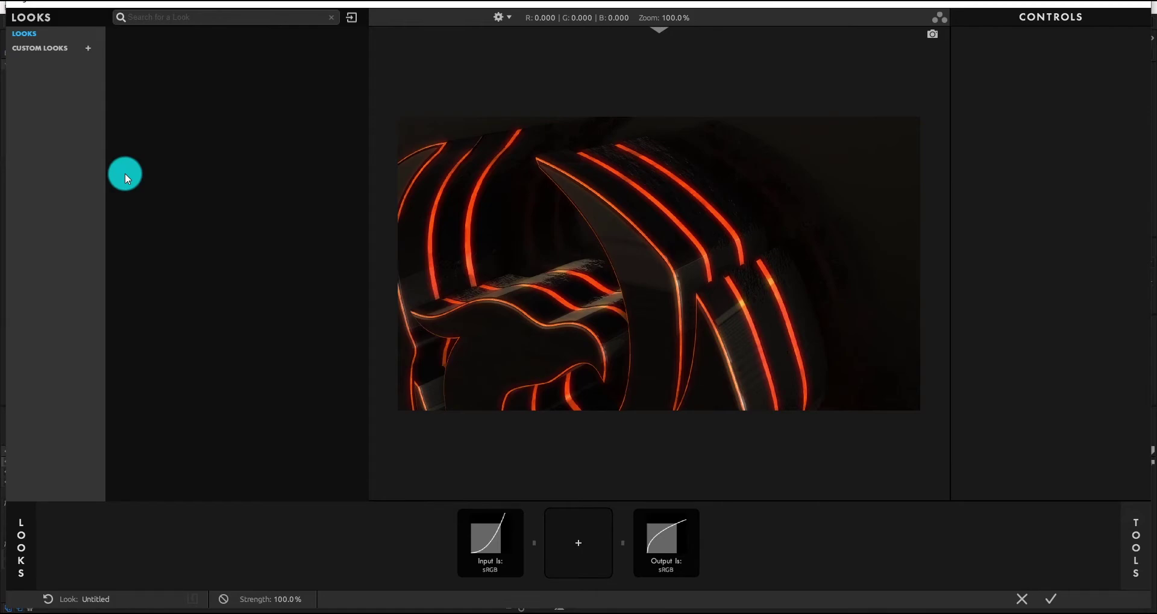
click(75, 90)
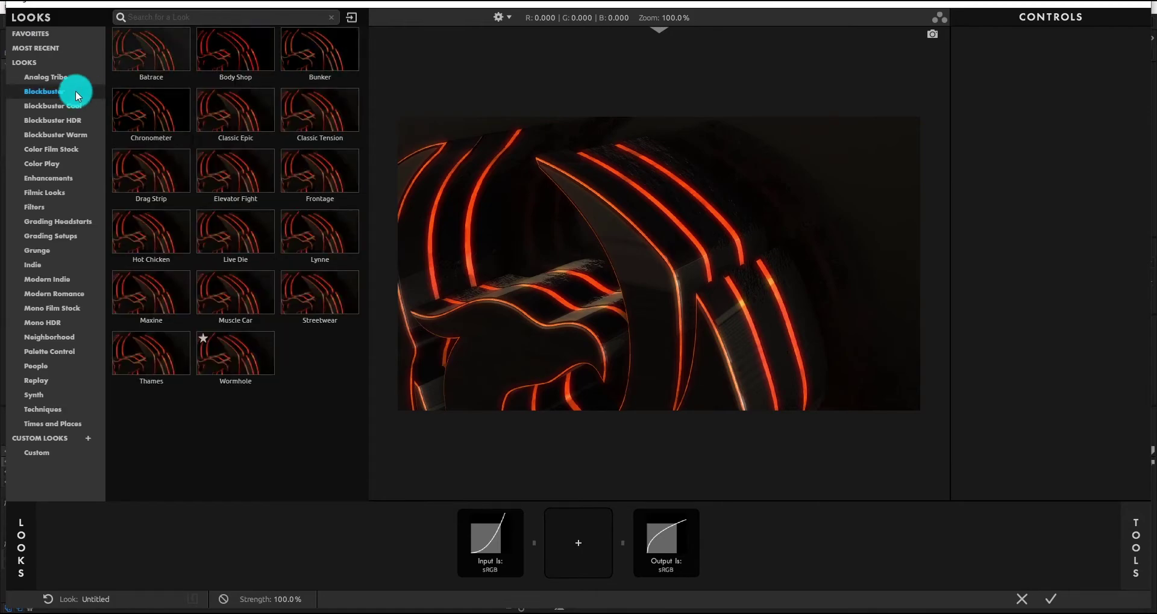
click(240, 362)
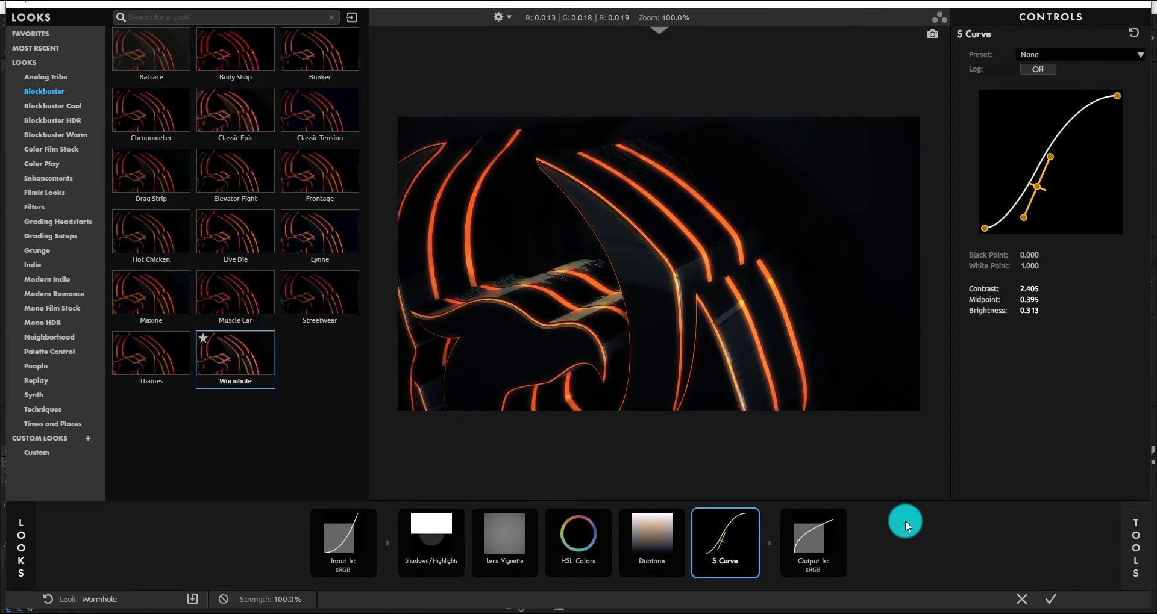
click(1050, 598)
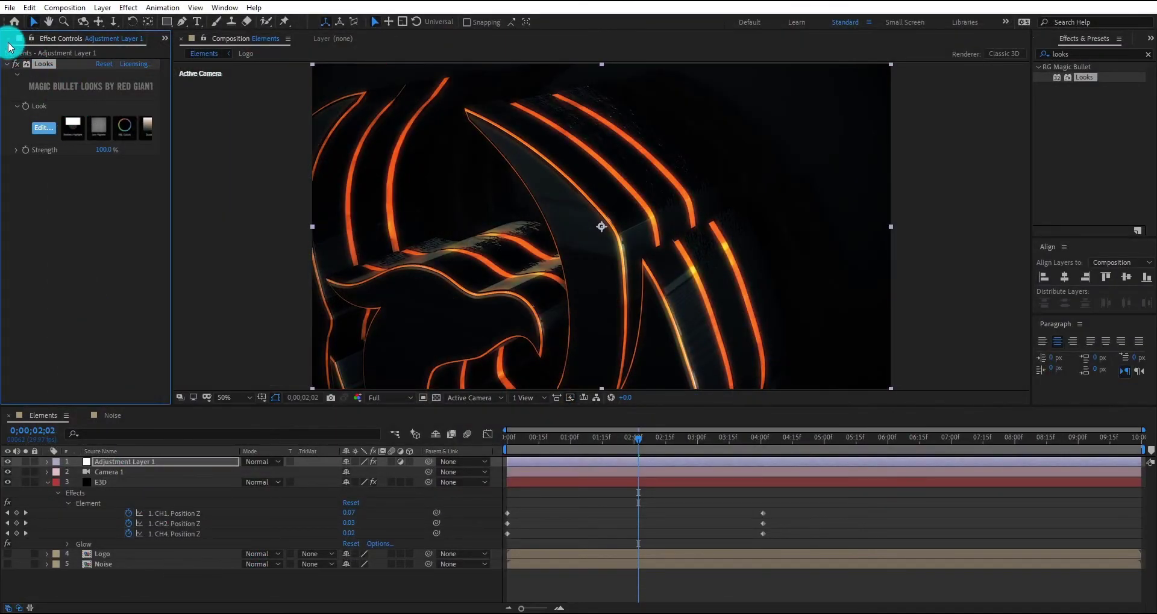
Place Small Particles.mp4 above the adjustment layer and set its blending mode to Screen.
click(9, 40)
drag(48, 161, 151, 461)
click(259, 462)
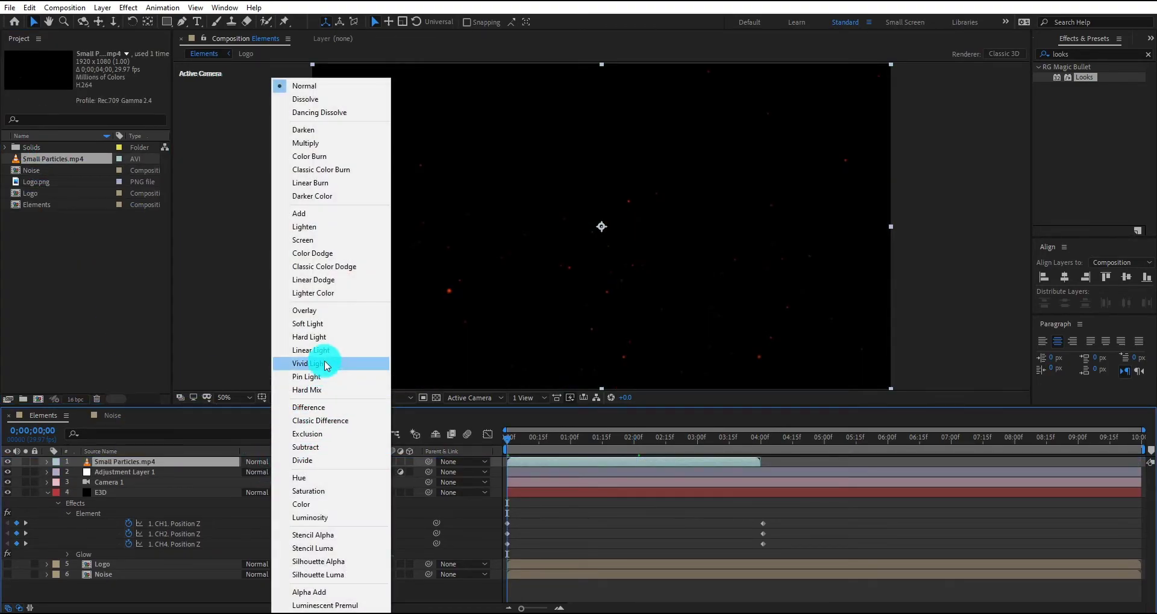
click(326, 239)
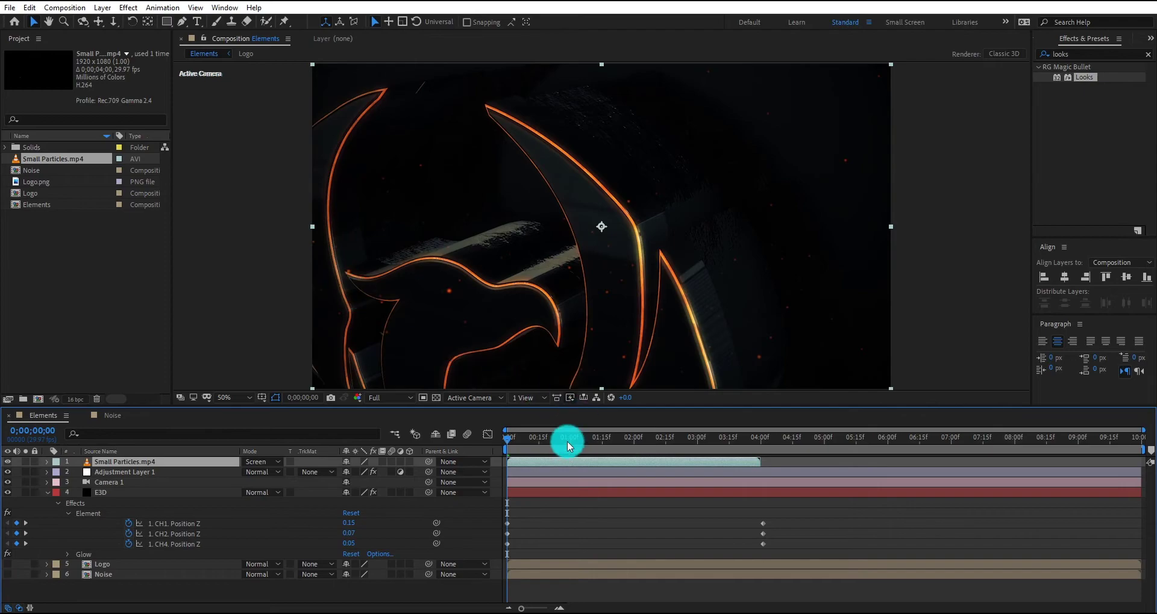
Time-stretch the Small Particles layer to a new duration of about 8 seconds.
right_click(543, 463)
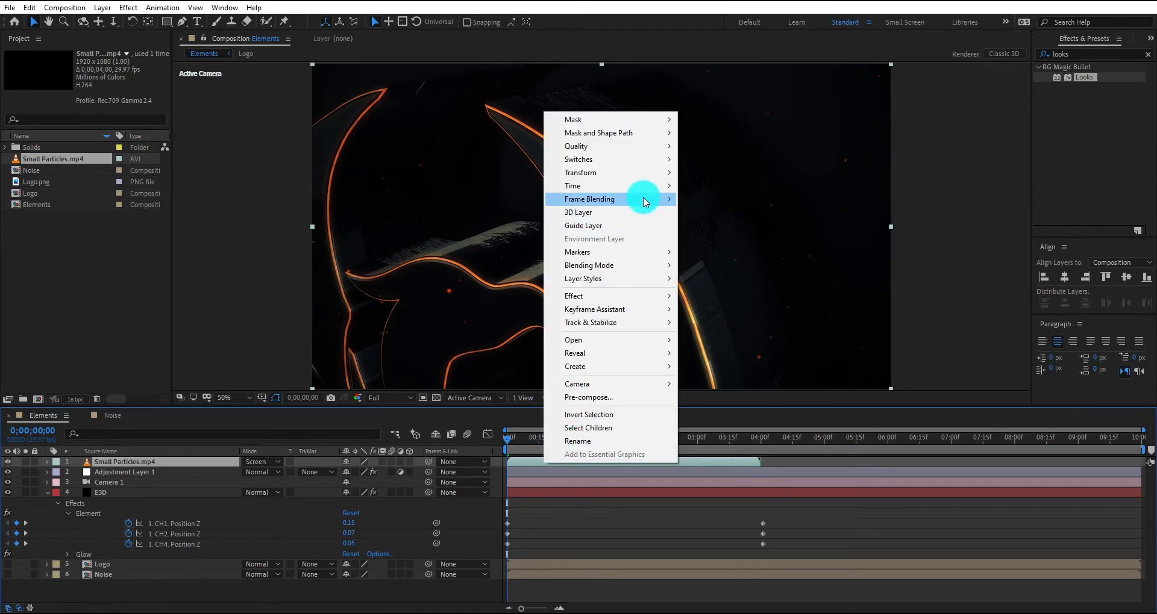
mouse_move(632, 188)
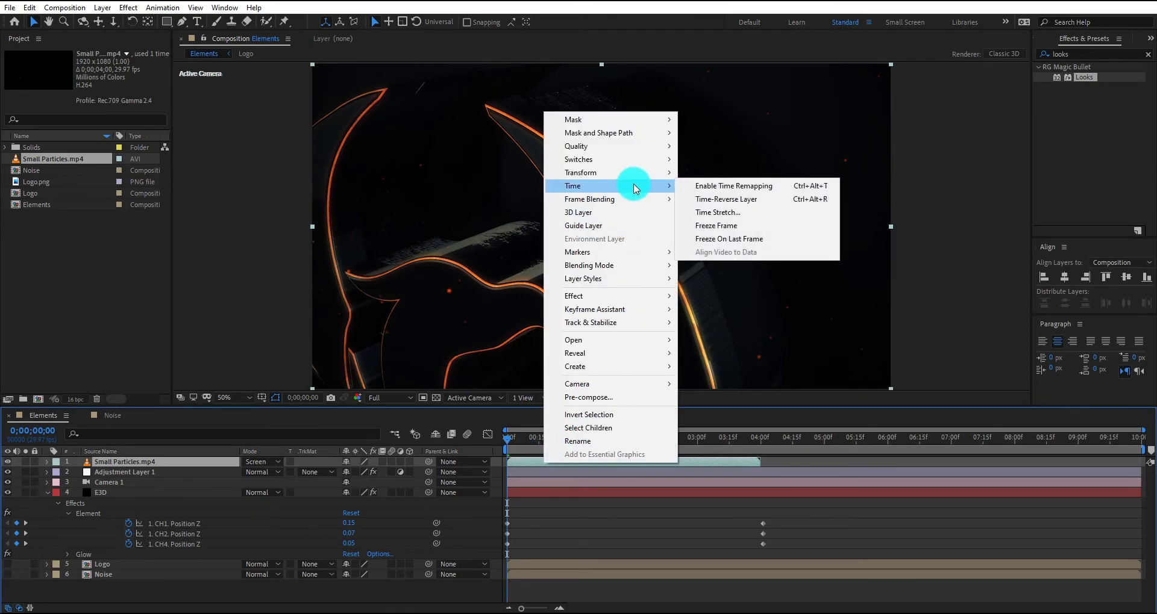
click(727, 214)
click(265, 289)
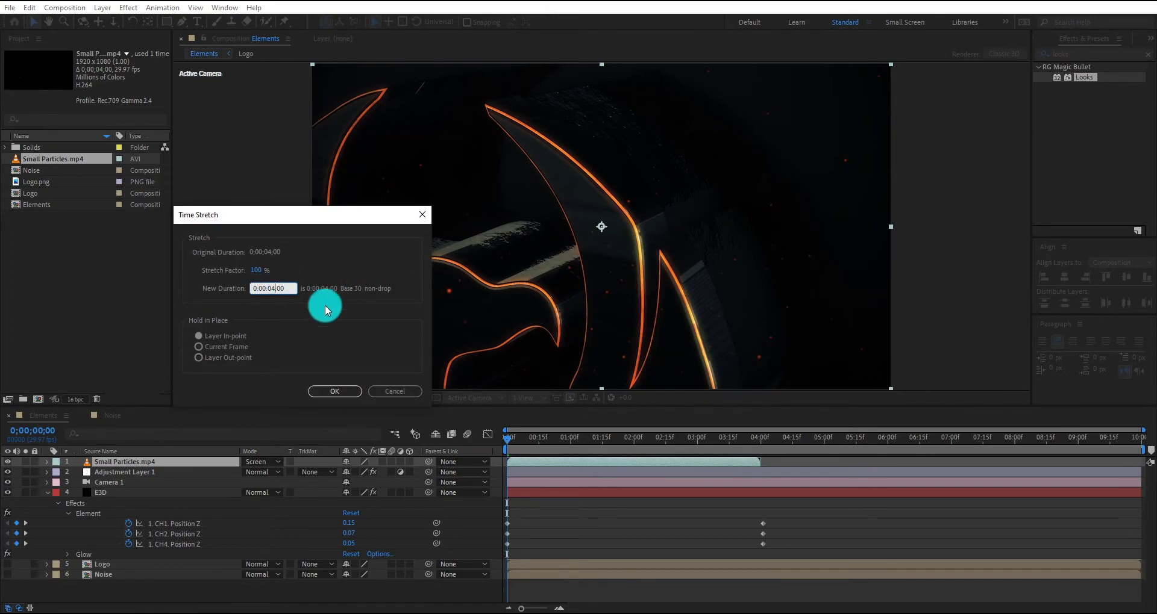
key(Return)
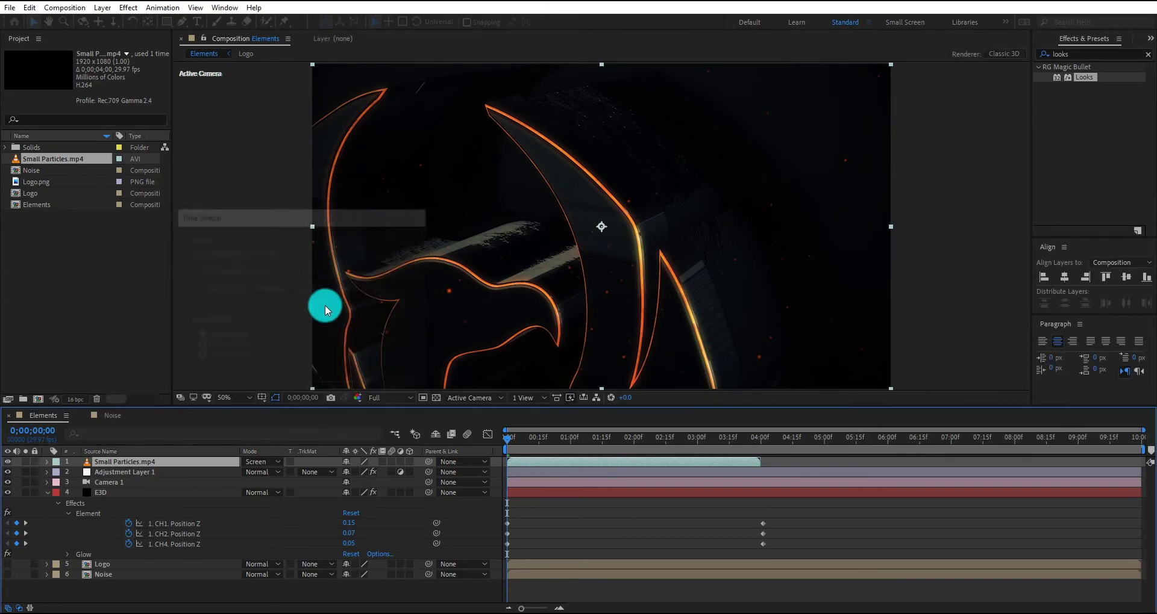
Fade in the Small Particles layer with opacity keyframes from 0% at the first frame to 100% at about 1.75 seconds.
key(t)
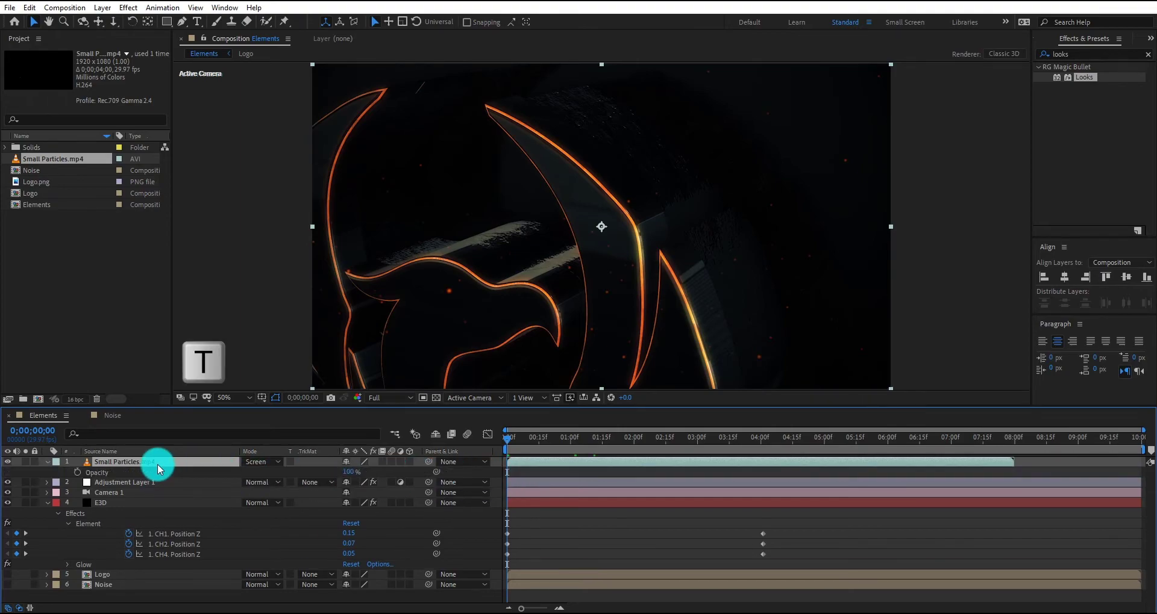
click(77, 472)
drag(623, 443, 619, 442)
click(512, 482)
drag(512, 481, 619, 479)
drag(596, 445, 504, 449)
drag(350, 473, 241, 476)
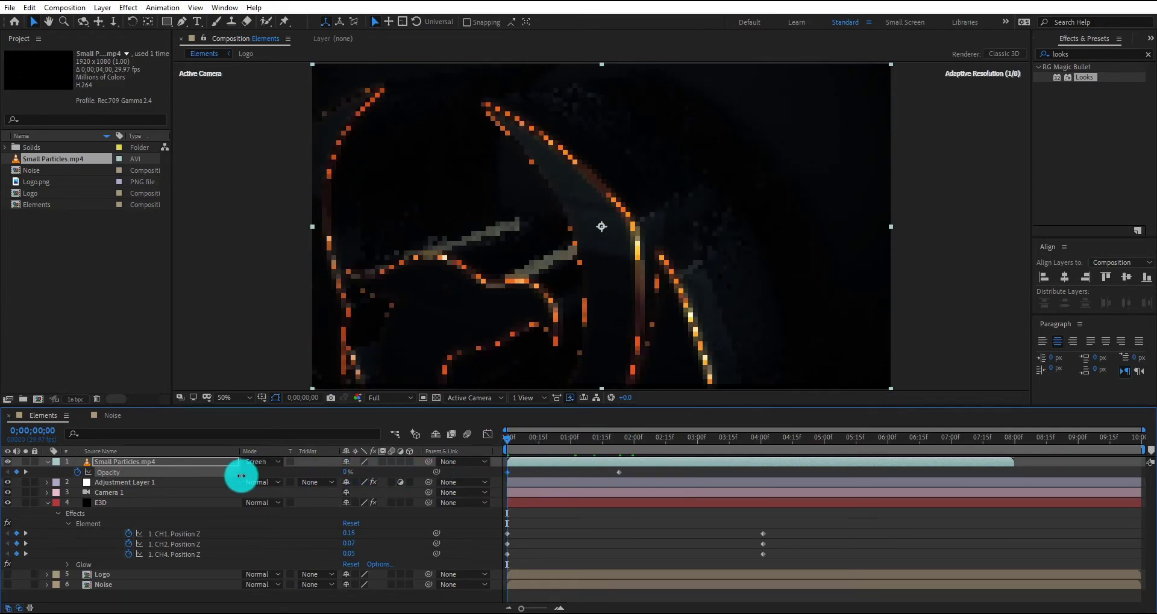
click(572, 442)
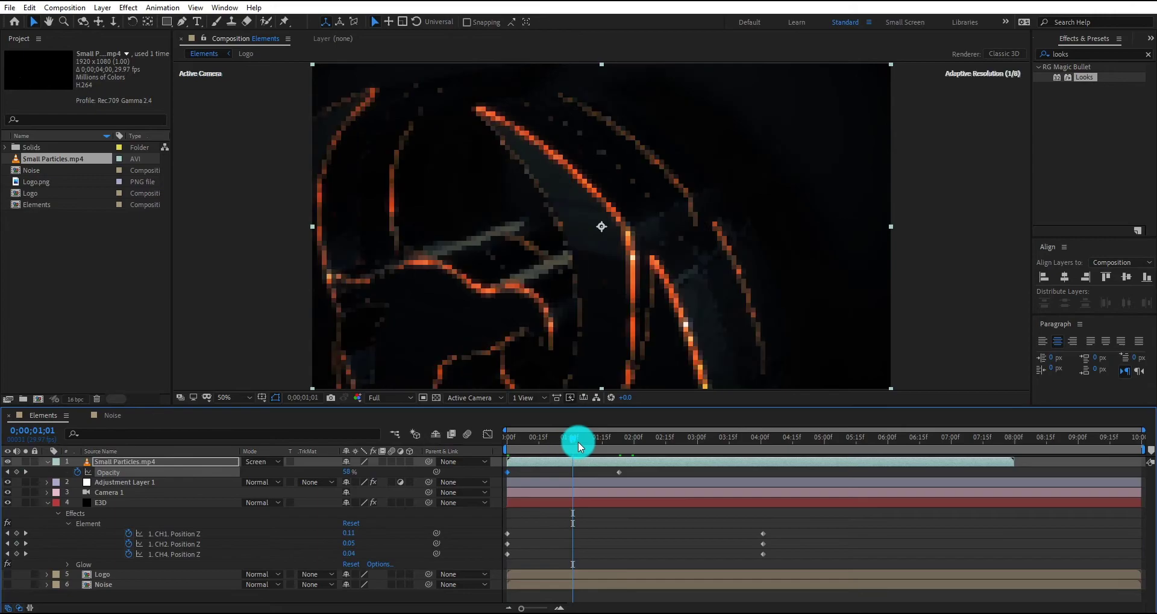
drag(577, 442, 591, 443)
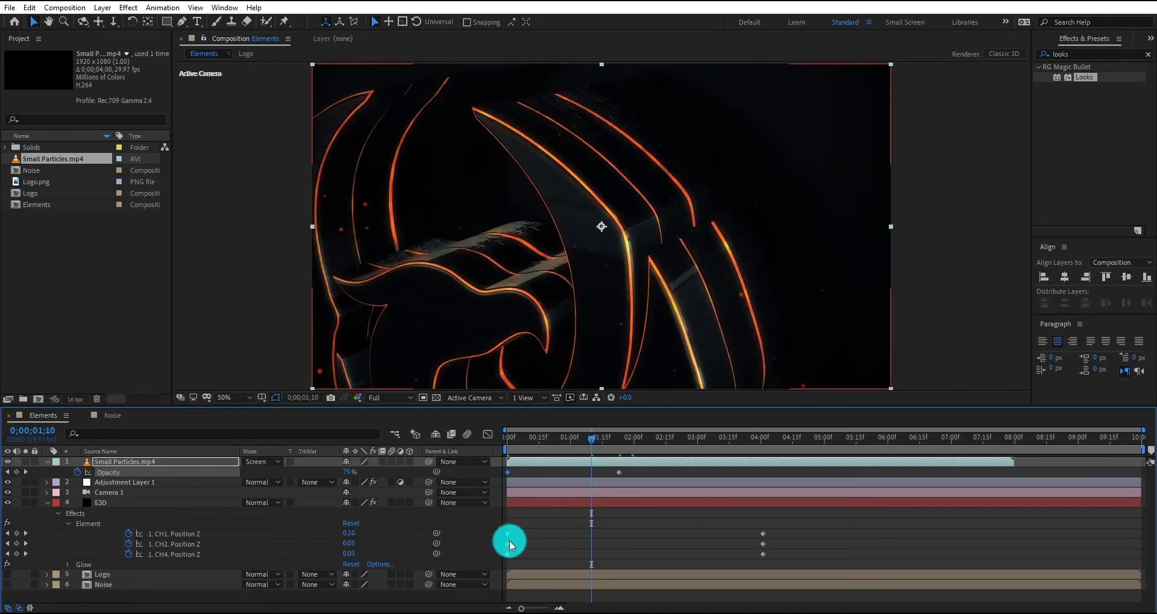
Move the first Channel 2 Position Z keyframe to about 0.6 seconds and preview the staggered animation.
drag(507, 544, 533, 544)
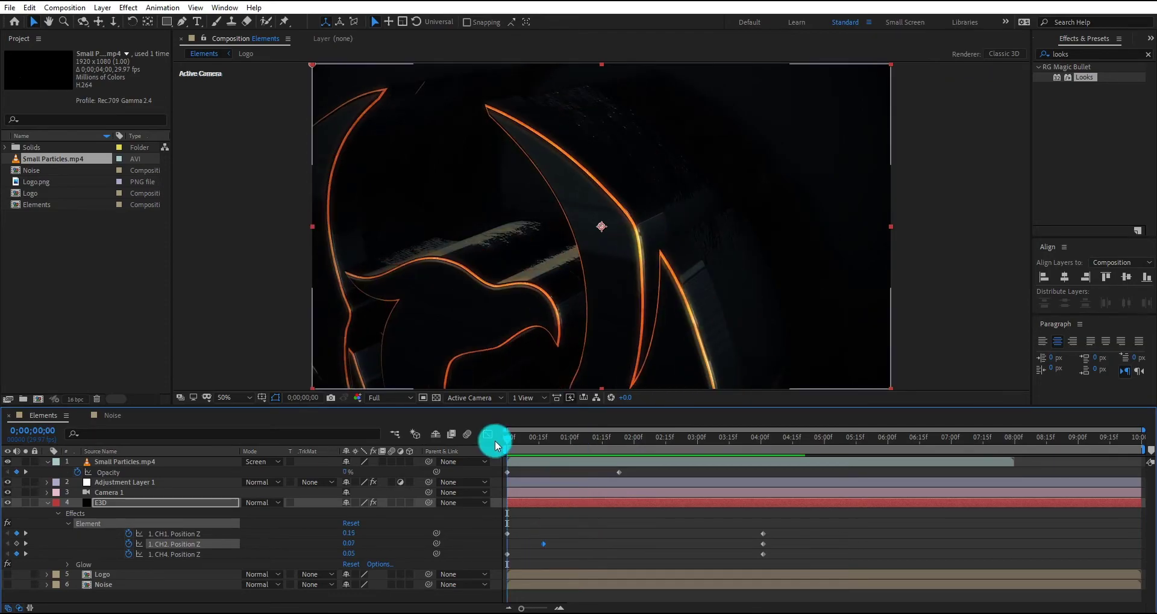
key(space)
key(space)
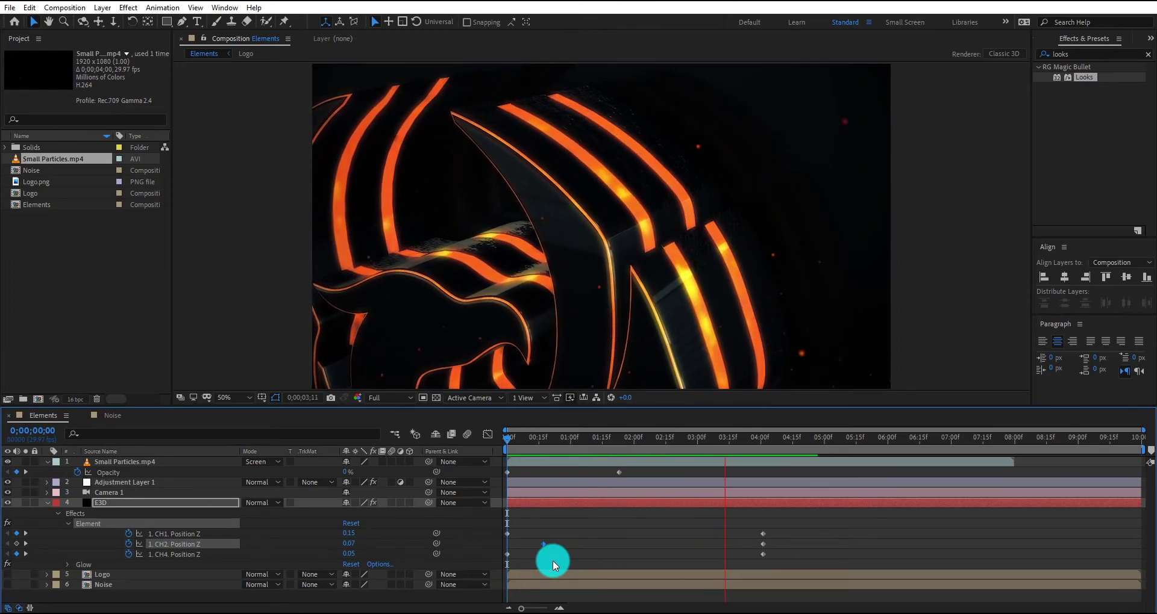
key(space)
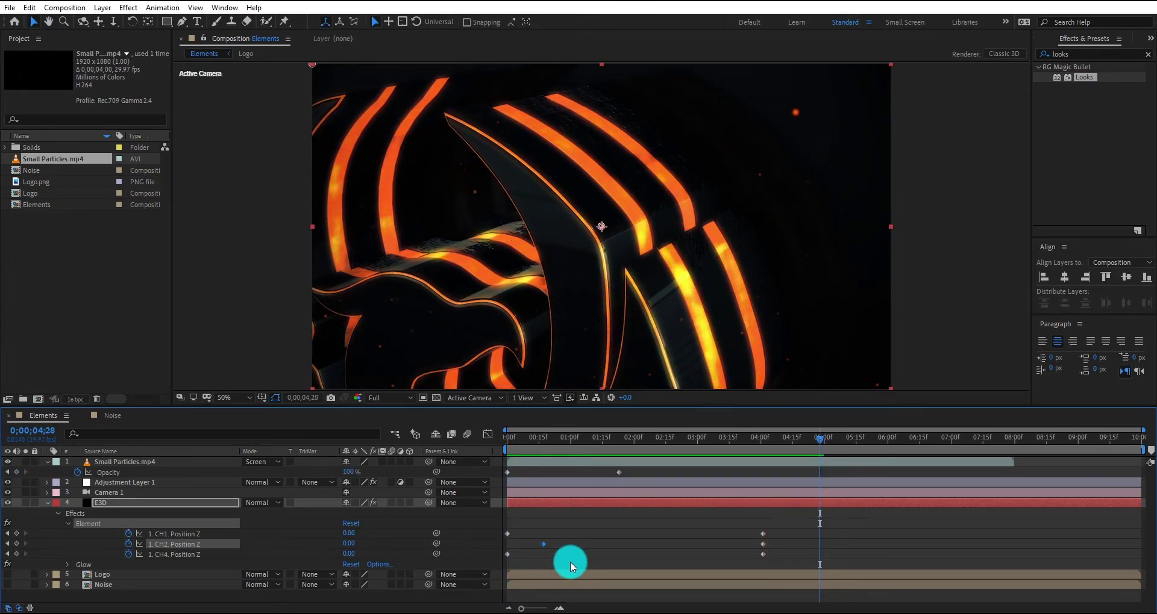
Raise the Glow threshold on the E3D layer to about 46% and check another frame.
click(146, 502)
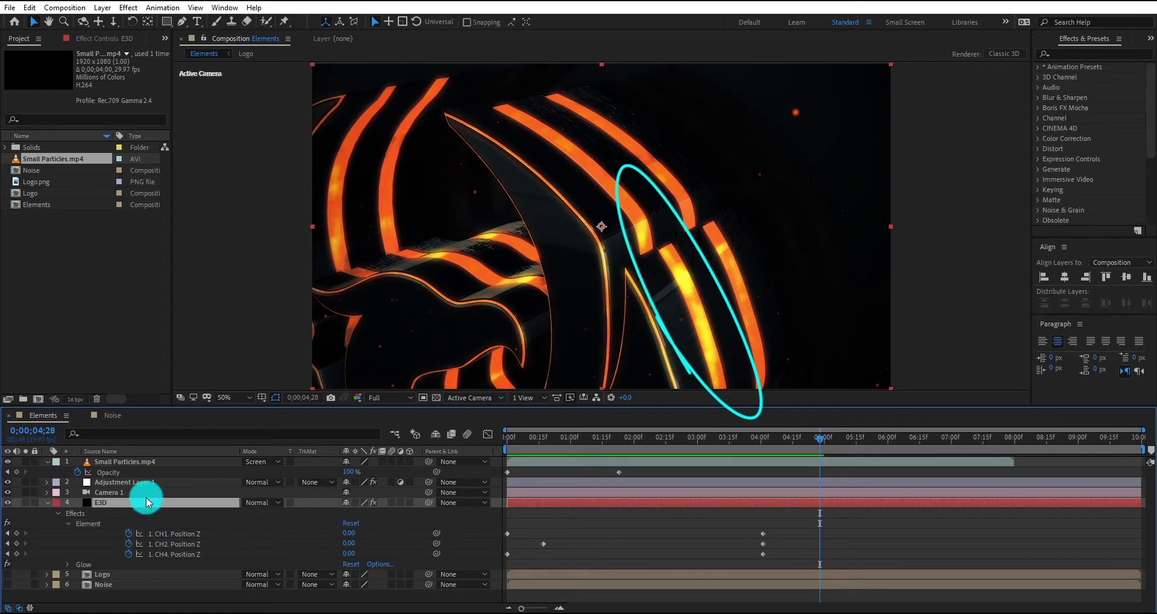
click(105, 38)
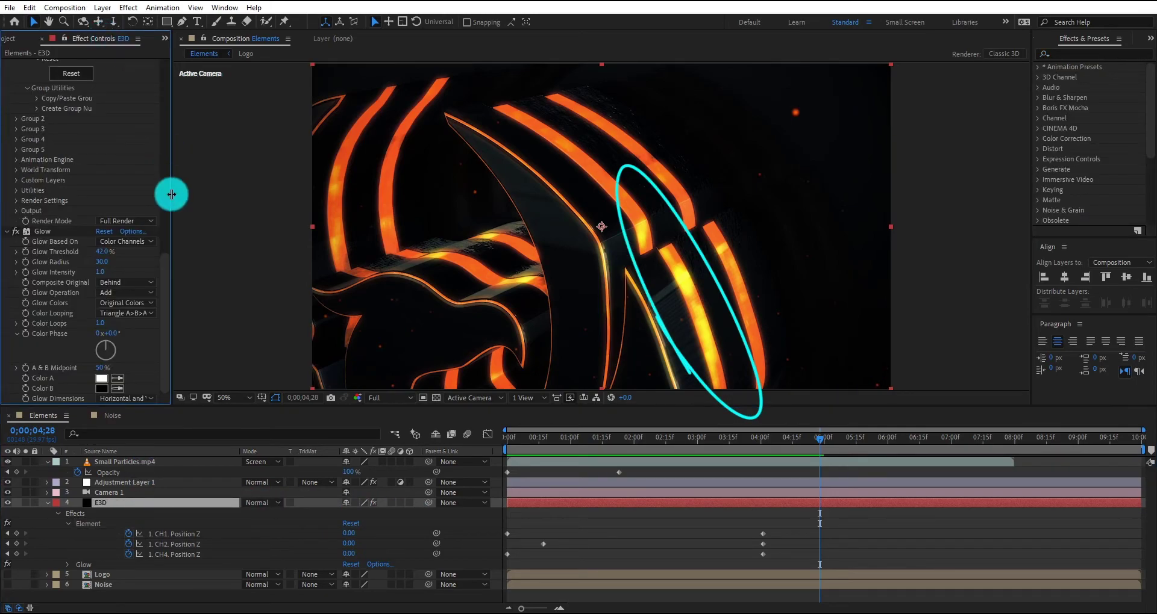
mouse_move(108, 265)
mouse_down()
mouse_move(98, 251)
mouse_move(112, 258)
mouse_up()
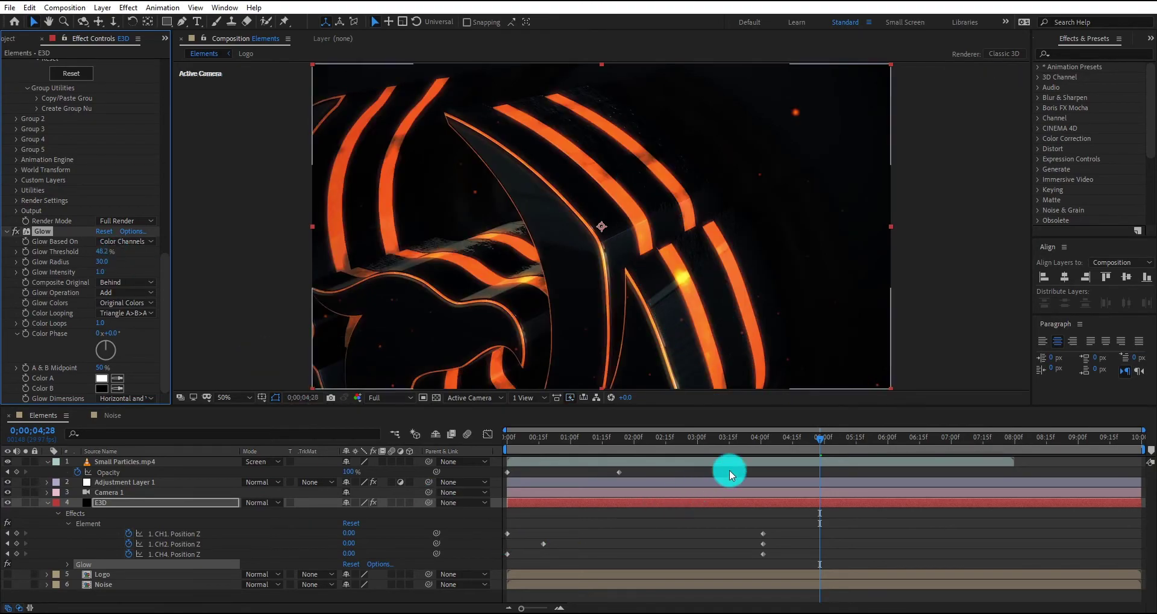
click(730, 438)
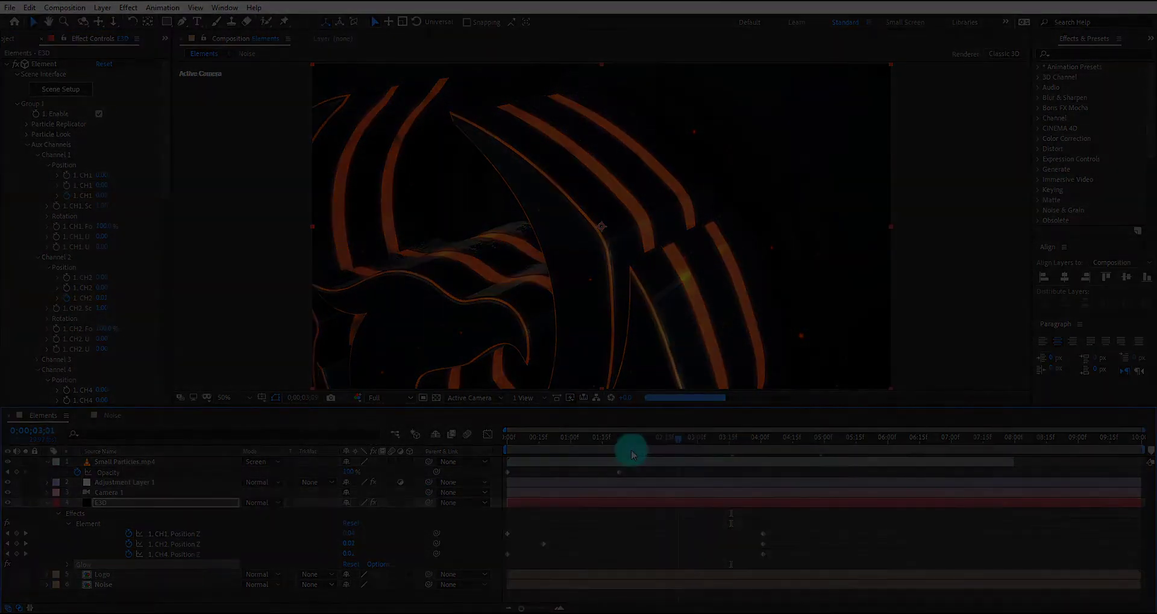
Set keyframes for Camera 1's Point of Interest and Position at the first frame and show only the keyframed properties.
click(55, 506)
click(56, 505)
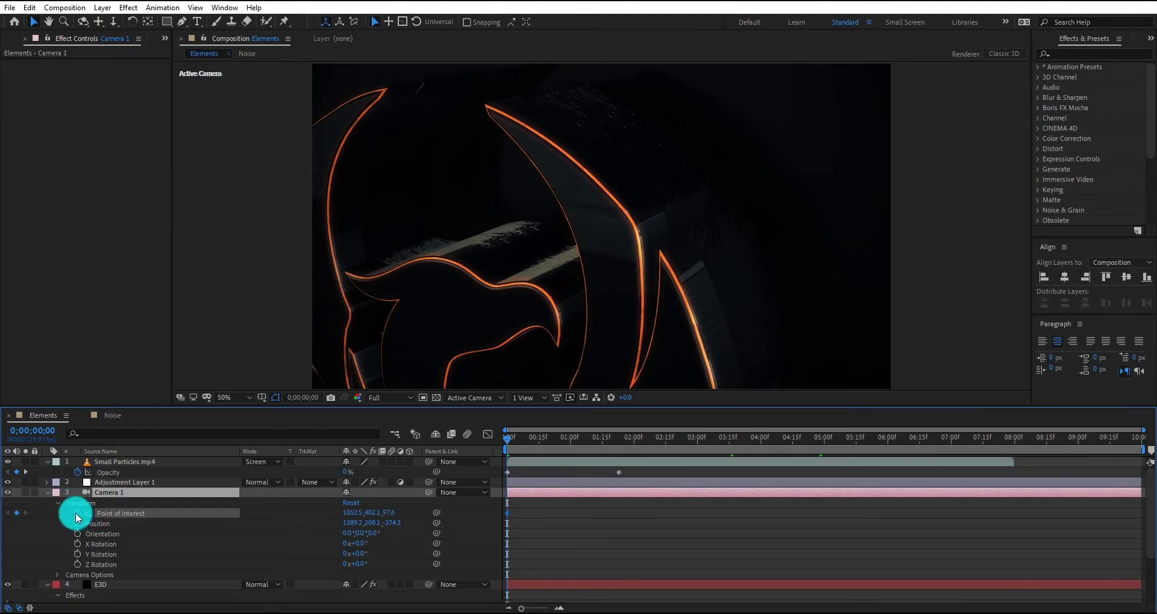
click(77, 524)
key(u)
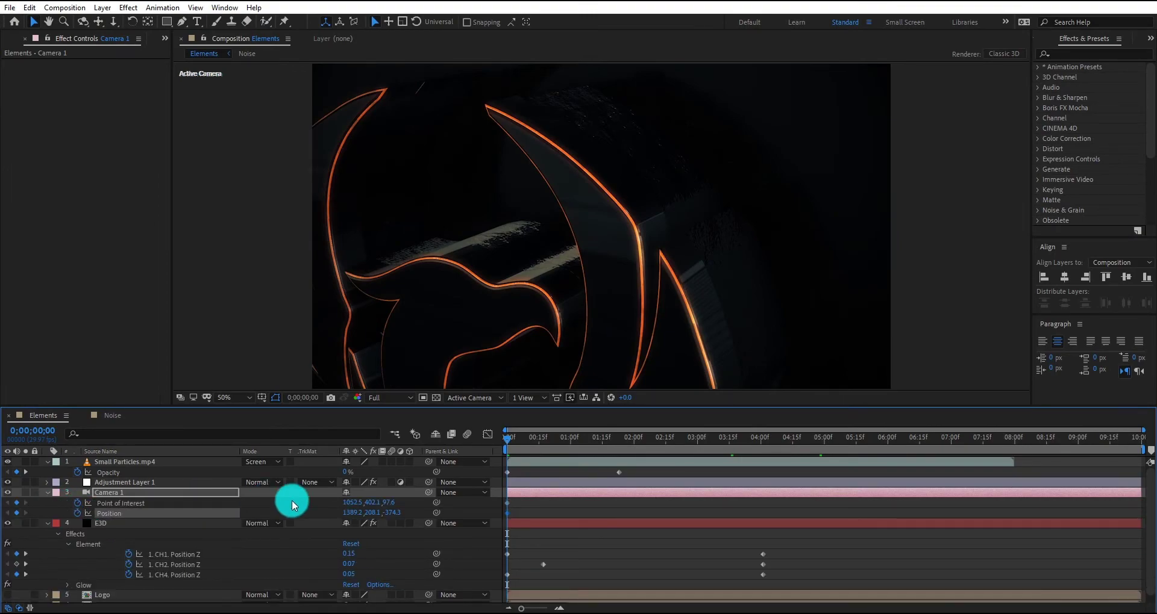
At 0;00;03;22, orbit and pan Camera 1 to a lower view of the logo, keyframing its end position.
drag(739, 447, 744, 444)
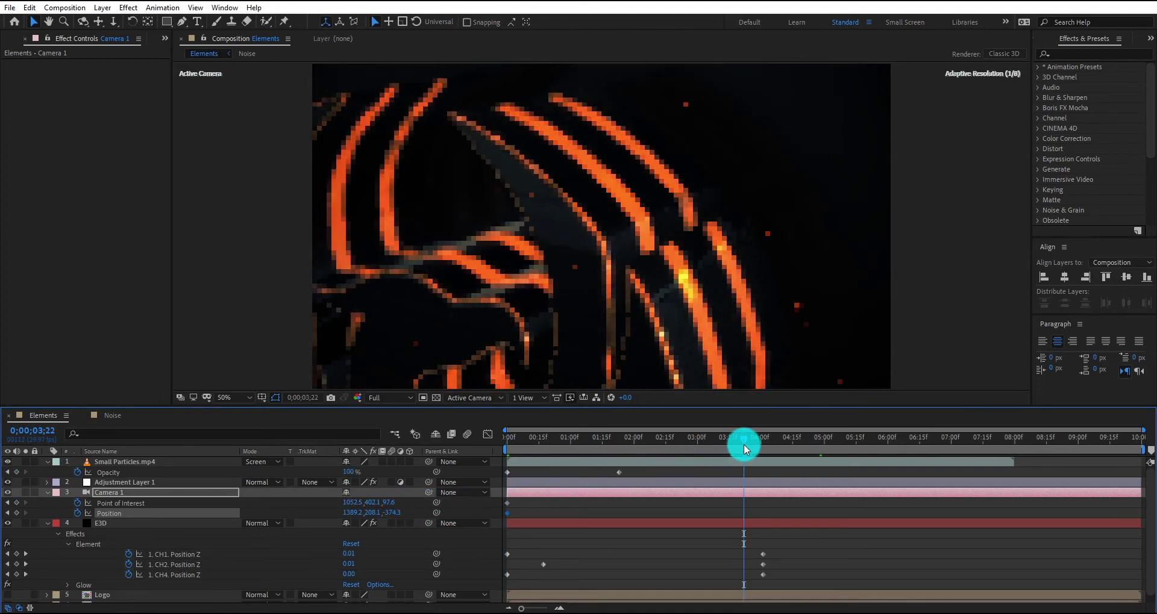
click(702, 297)
drag(702, 295, 673, 296)
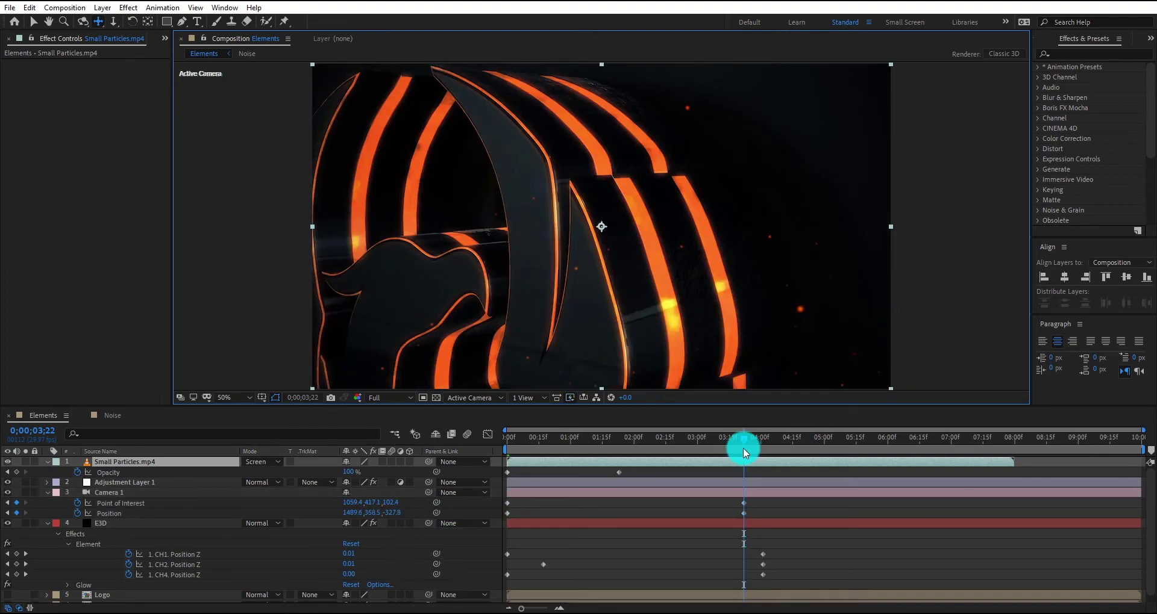
Readjust Camera 1's starting view at the first frame and preview the camera move.
drag(743, 447, 506, 447)
click(528, 554)
key(space)
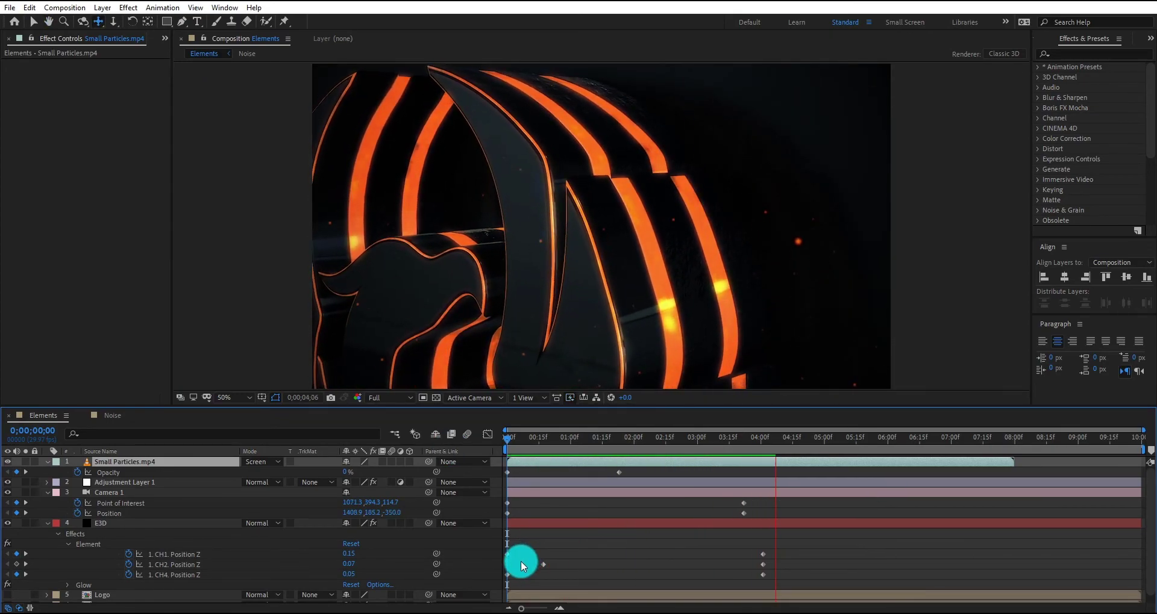
key(space)
In the Noise comp, set Turbulent Noise's Contrast to 77, Scale Width to 74 and Scale Height to about 84, and return to Elements.
drag(674, 440, 711, 438)
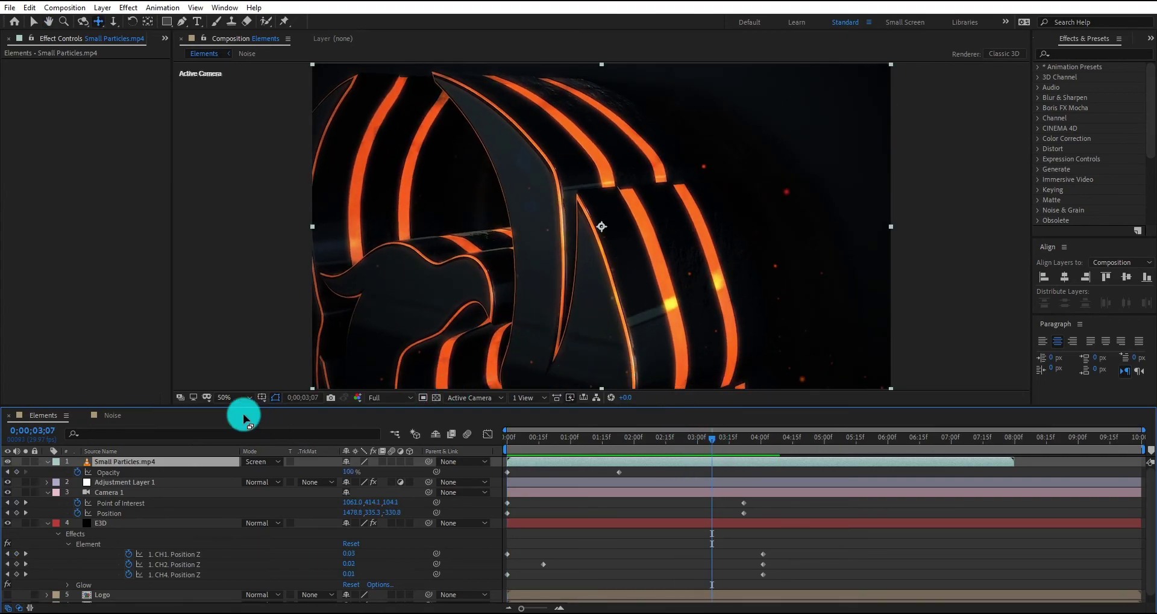
click(112, 415)
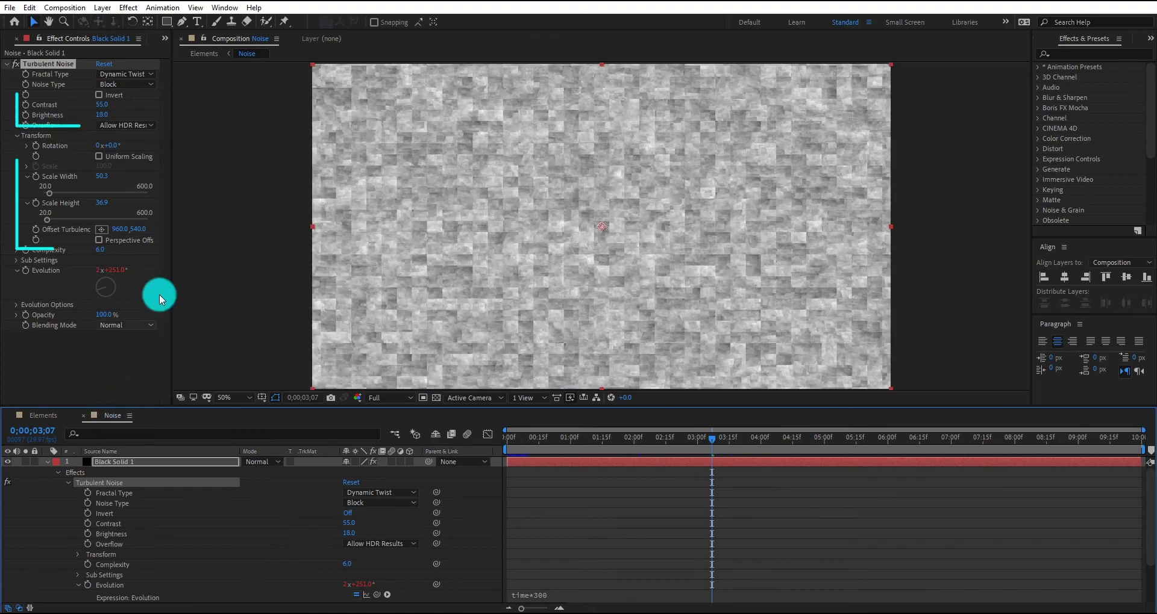
drag(51, 194, 59, 221)
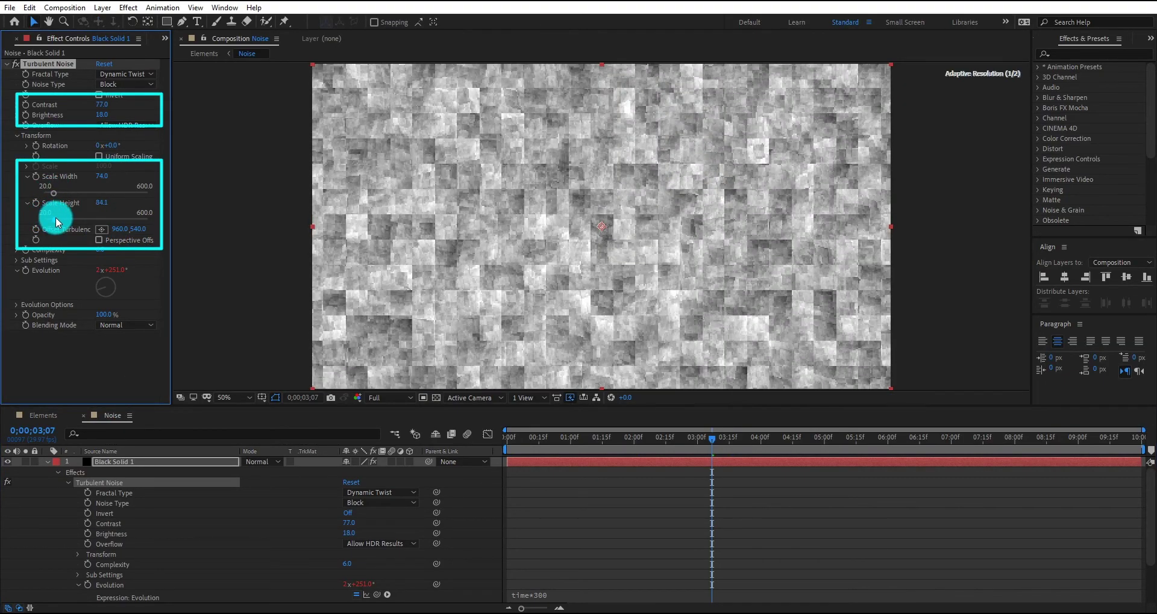
click(31, 414)
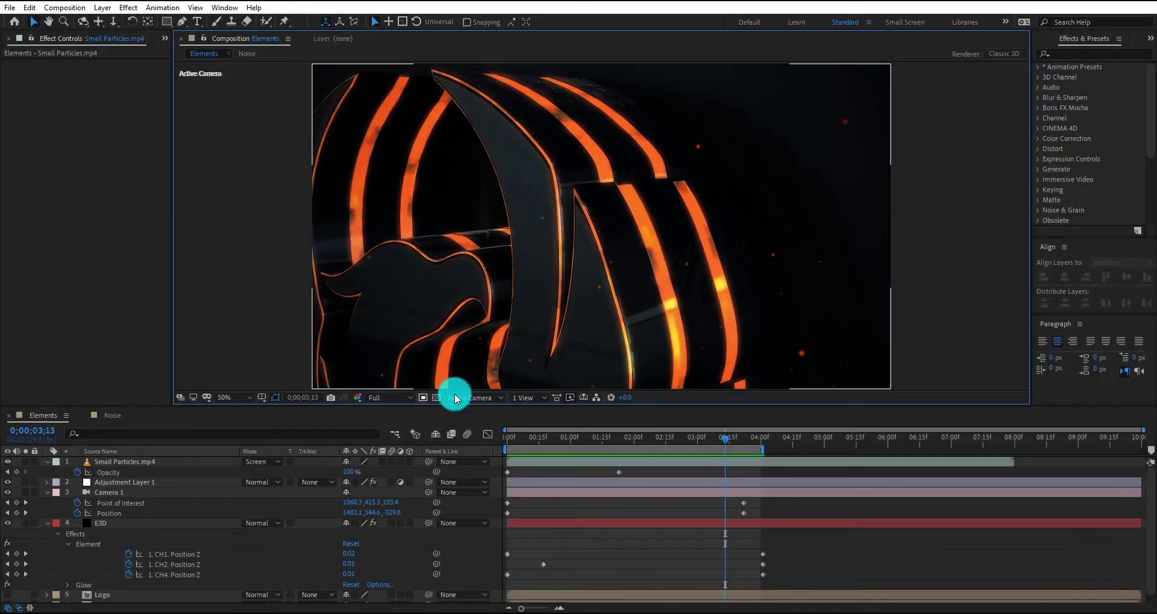
Apply the Curves effect to Adjustment Layer 1.
click(128, 482)
click(1092, 55)
text(c)
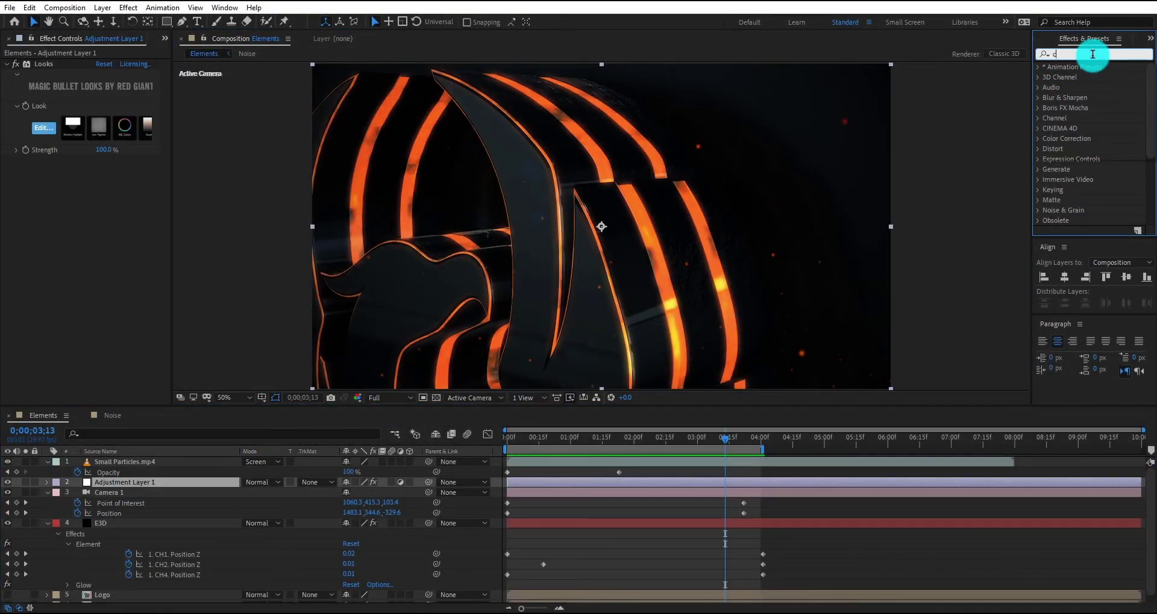
text(urves)
double_click(1082, 108)
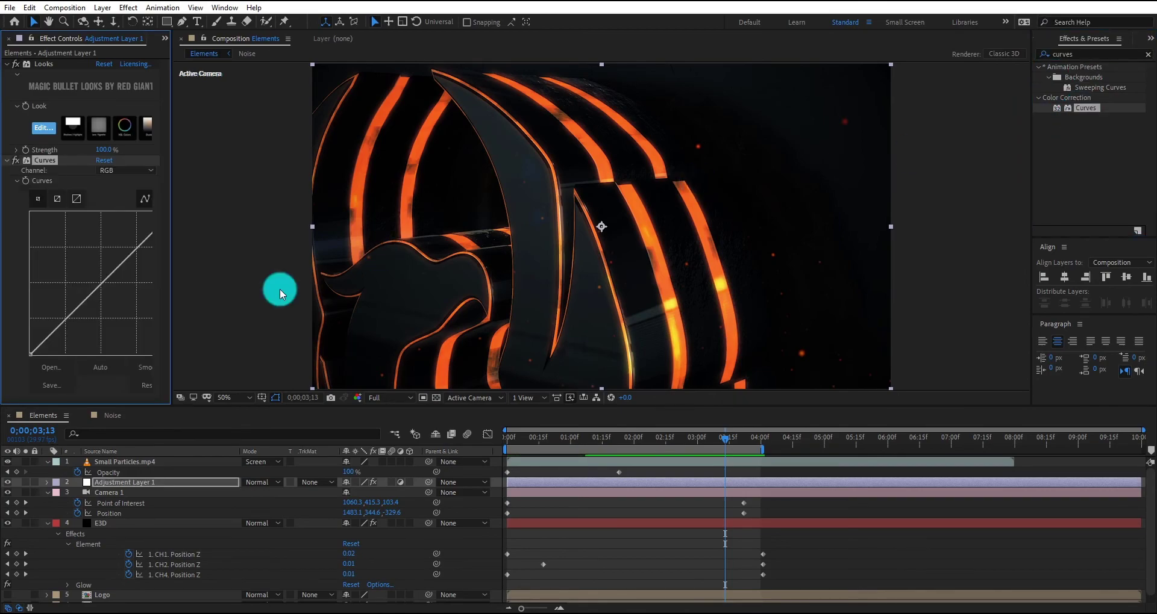
Bend the RGB curve upward to brighten the midtones and move Curves above the Looks effect.
drag(114, 267, 99, 261)
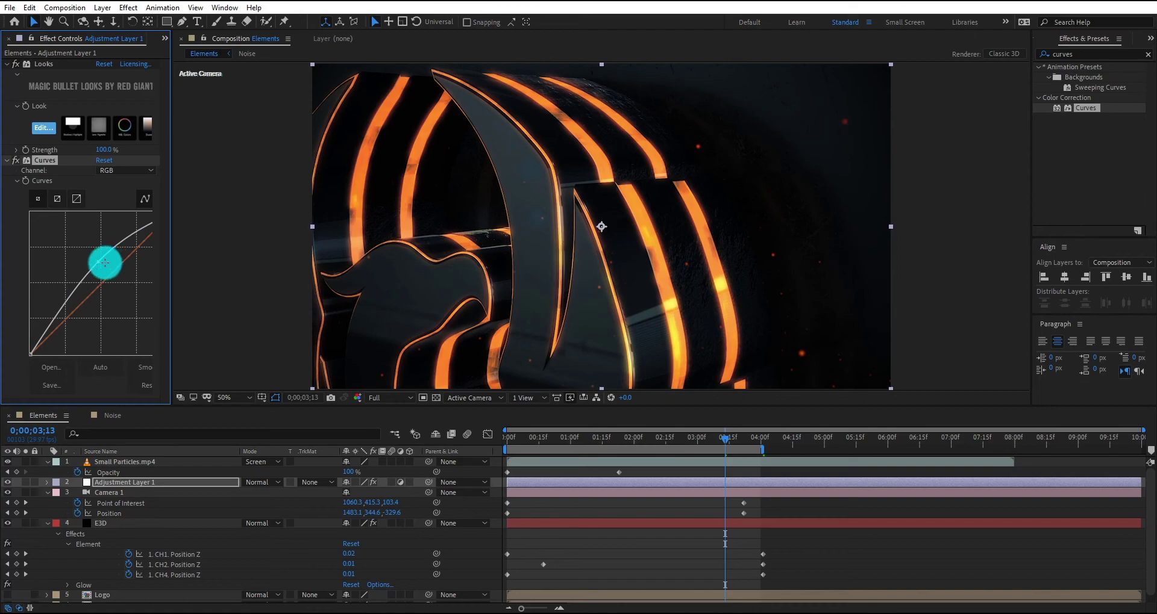
drag(60, 162, 60, 62)
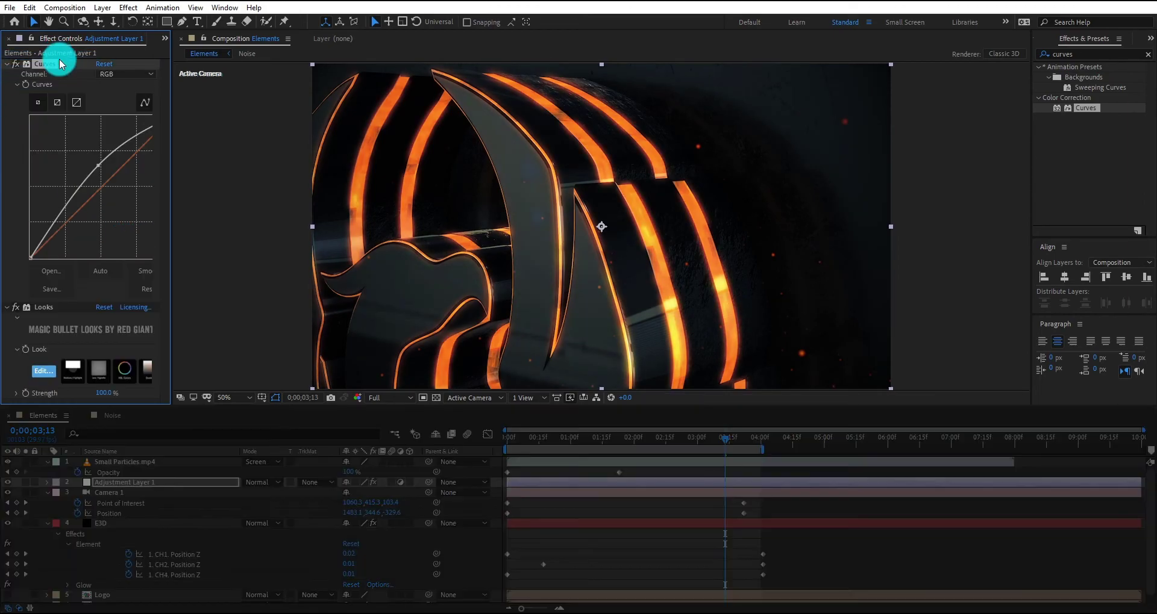